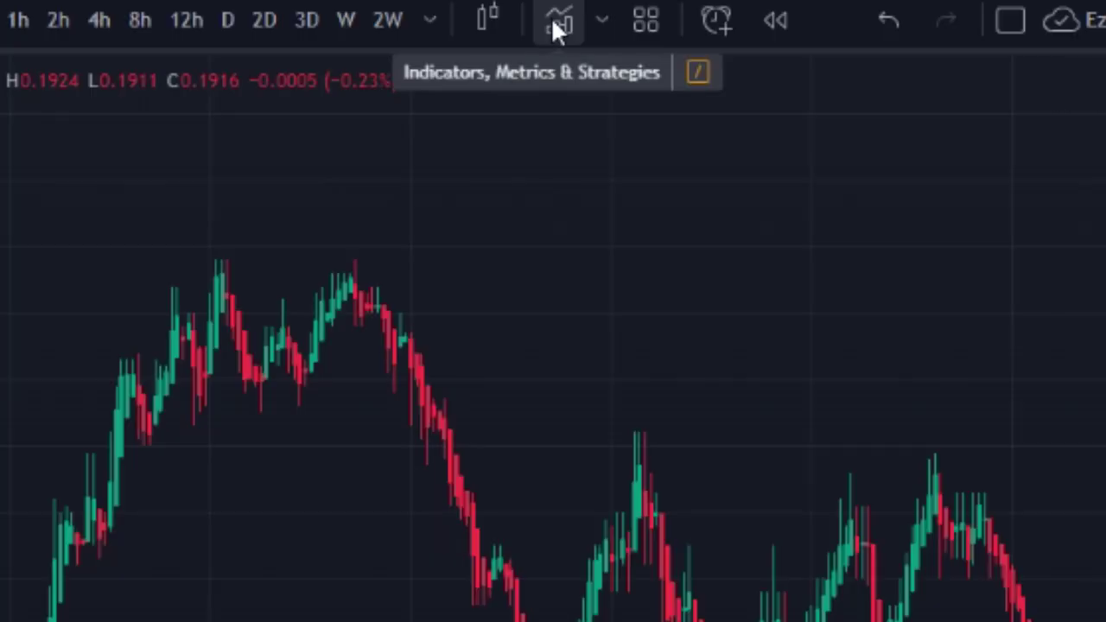
Add the EzAlgo V.2 indicator from the favorite scripts to the OCEANUSDT 5-minute chart.
{"action": "left_click", "coordinate": [555, 25]}
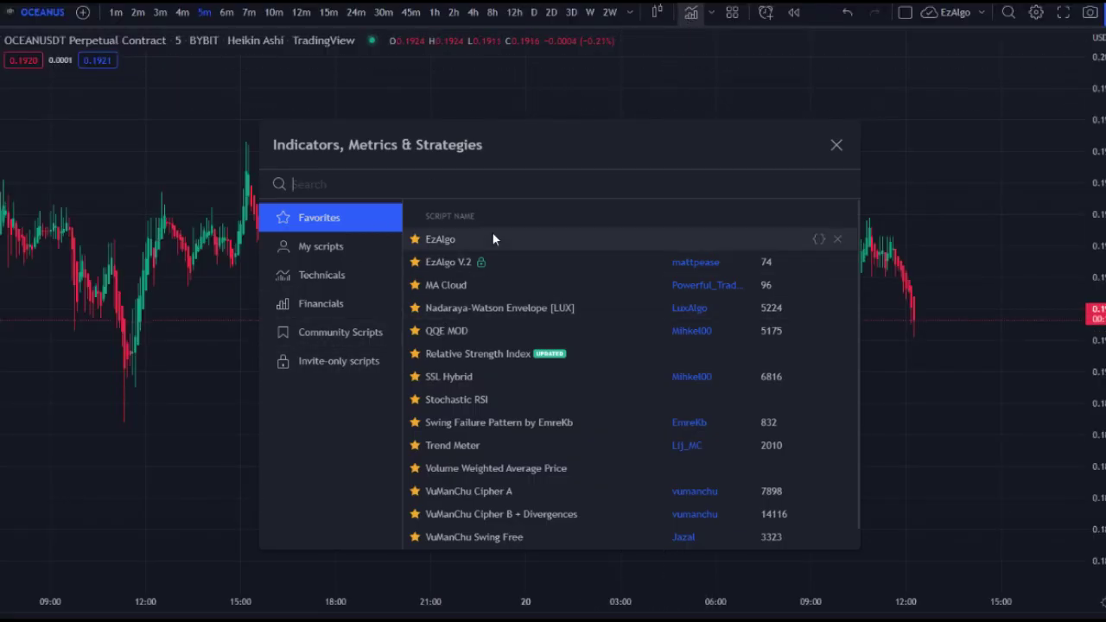
{"action": "left_click", "coordinate": [499, 265]}
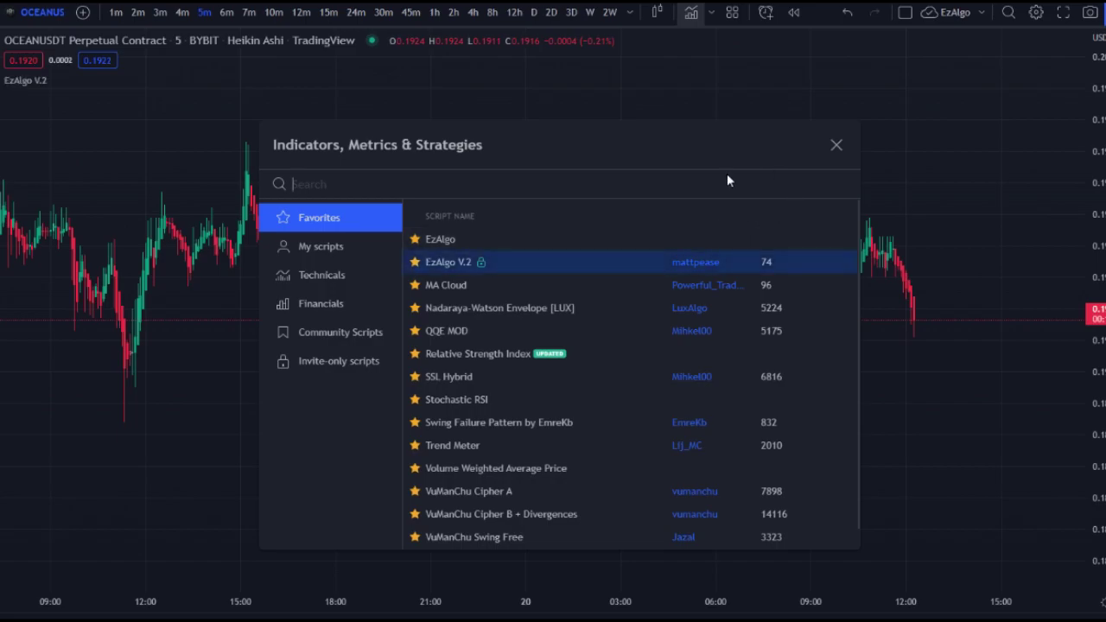
{"action": "left_click", "coordinate": [836, 146]}
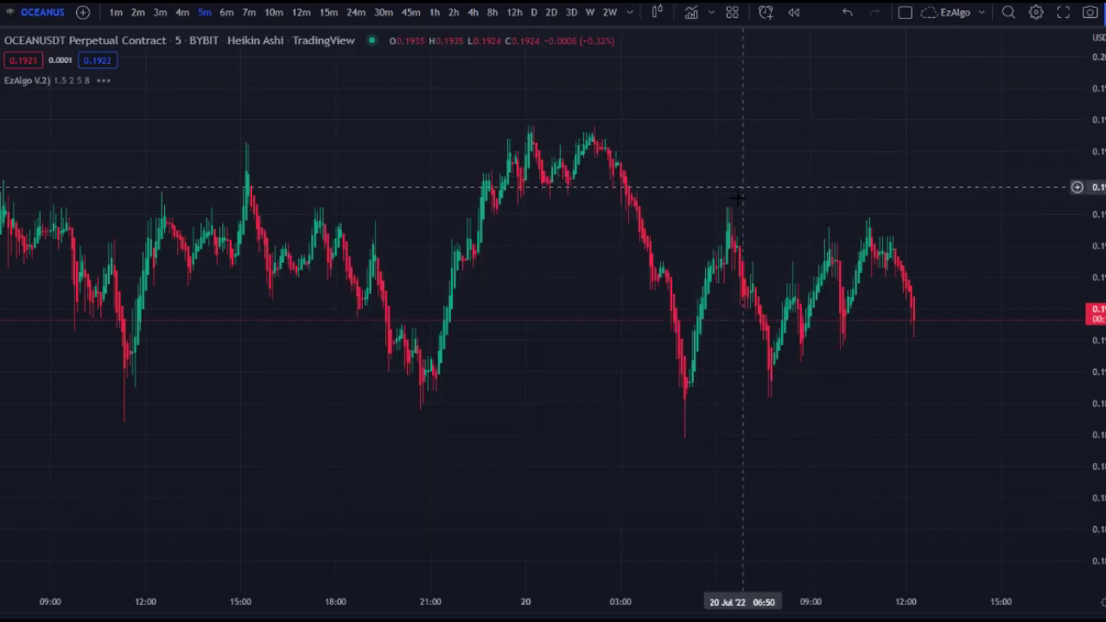
{"action": "scroll", "coordinate": [741, 159], "scroll_direction": "down", "scroll_amount": 1}
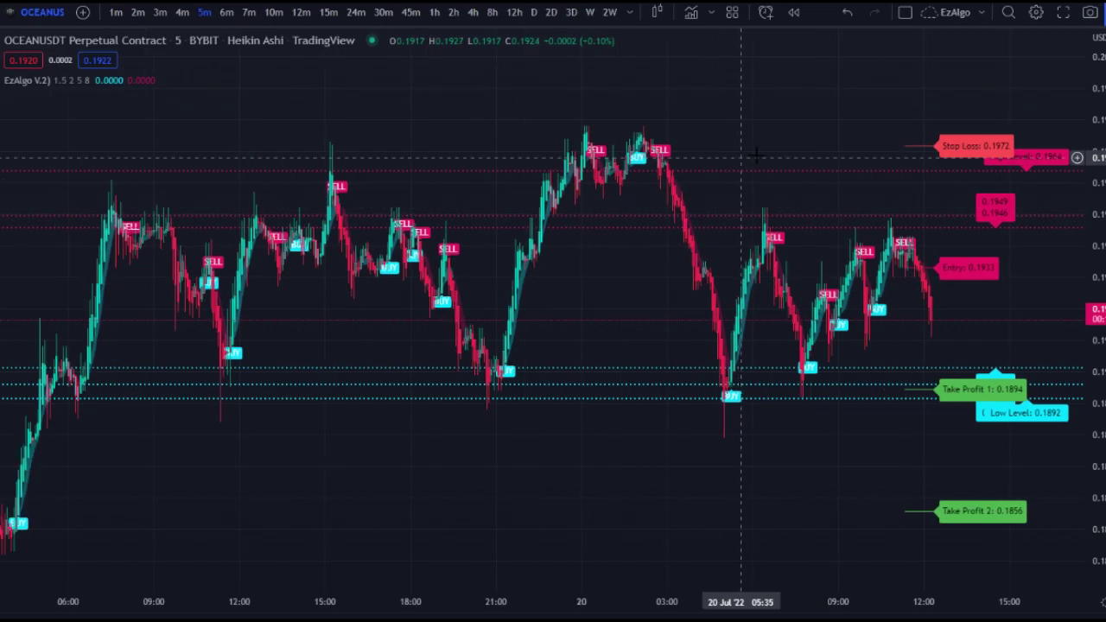
{"action": "left_click_drag", "start_coordinate": [767, 133], "coordinate": [704, 124]}
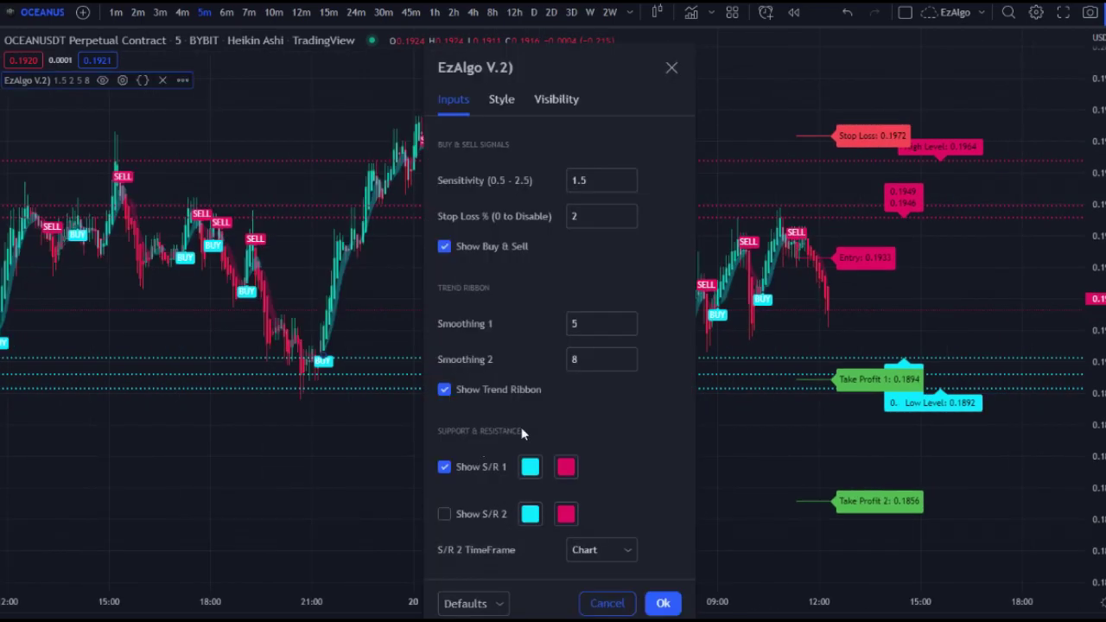
In the EzAlgo V.2 settings, set Stop Loss % to 0 and Sensitivity to 0.5, then apply them.
{"action": "left_click_drag", "start_coordinate": [593, 218], "coordinate": [528, 226]}
{"action": "key", "text": "BackSpace"}
{"action": "type", "text": "0"}
{"action": "left_click", "coordinate": [536, 258]}
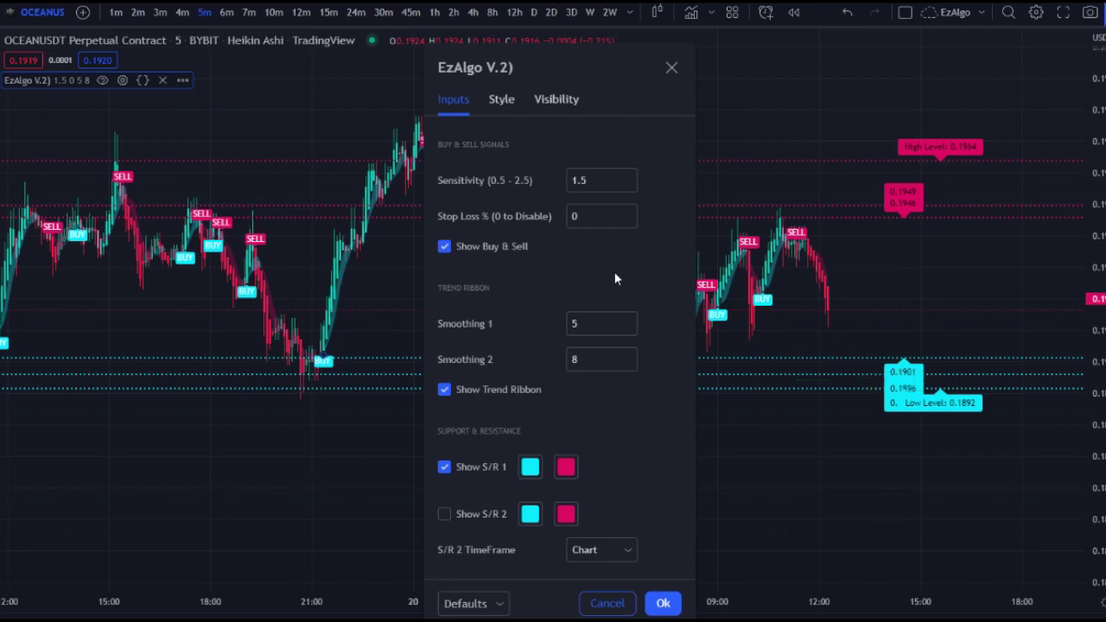
{"action": "left_click_drag", "start_coordinate": [601, 181], "coordinate": [521, 196]}
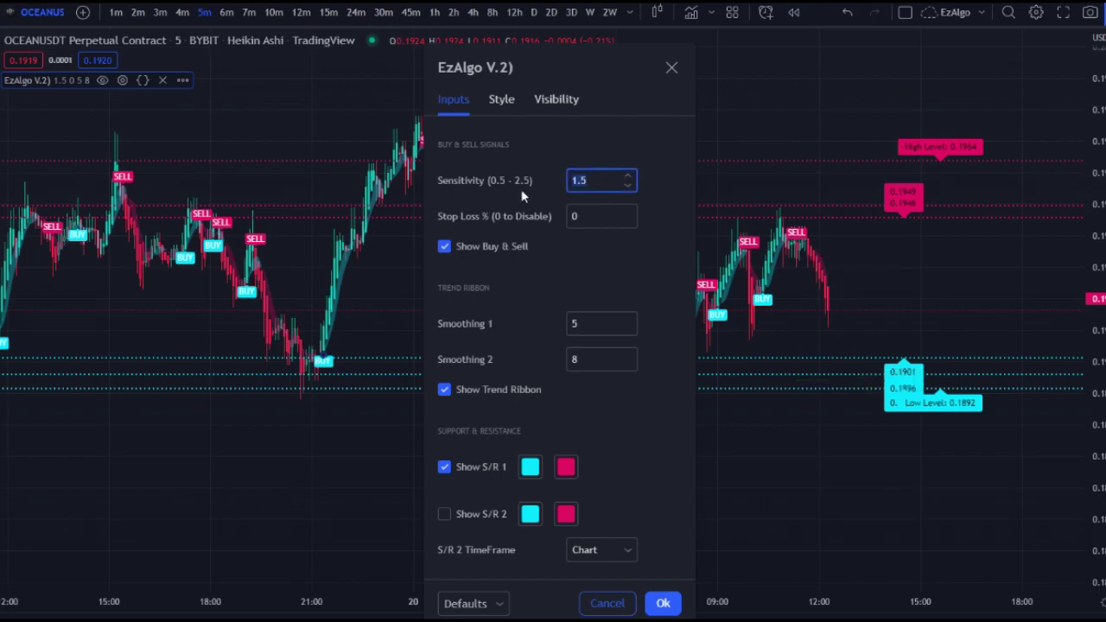
{"action": "type", "text": "0.5"}
{"action": "left_click", "coordinate": [584, 261]}
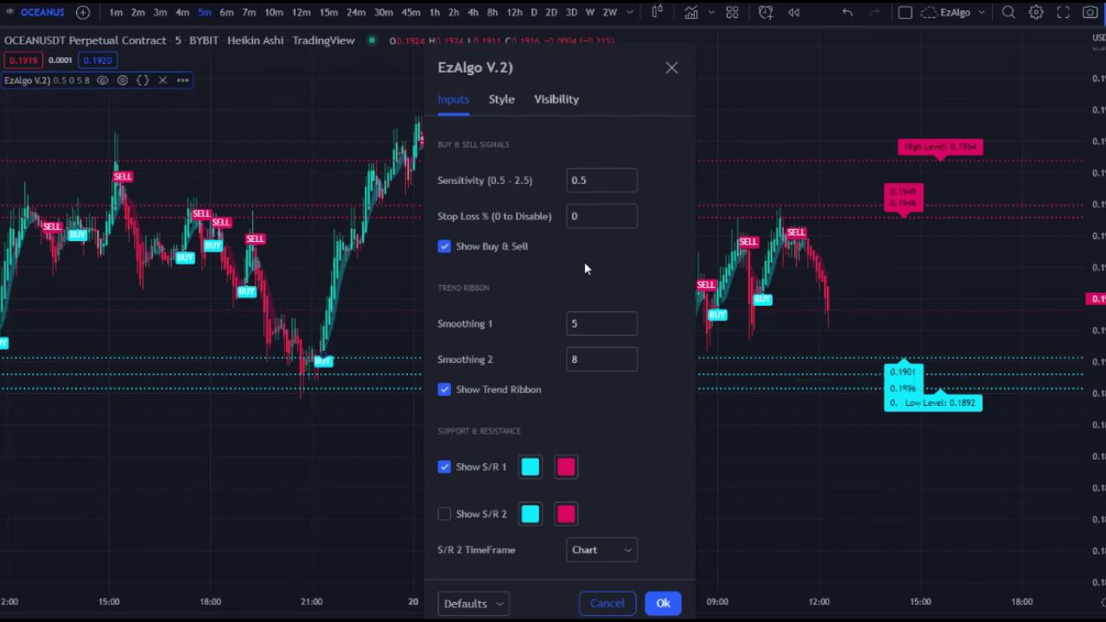
{"action": "left_click", "coordinate": [663, 603]}
Place a horizontal line on the chart at the highest peaks, around 23:50 on 19 July.
{"action": "left_click_drag", "start_coordinate": [475, 324], "coordinate": [611, 315]}
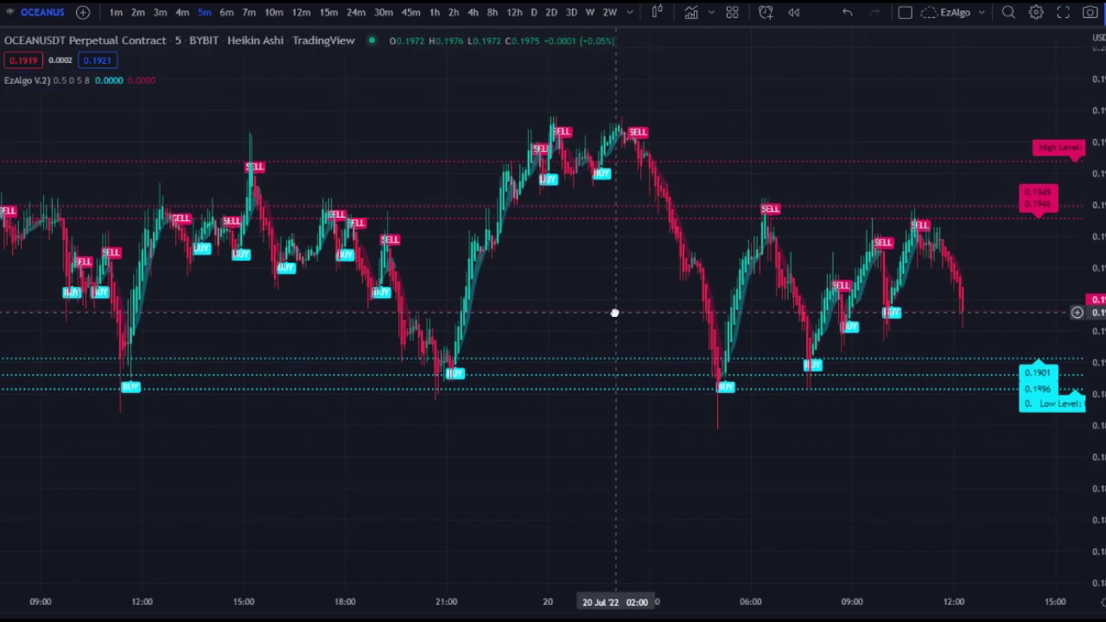
{"action": "scroll", "coordinate": [587, 313], "scroll_direction": "up", "scroll_amount": 1}
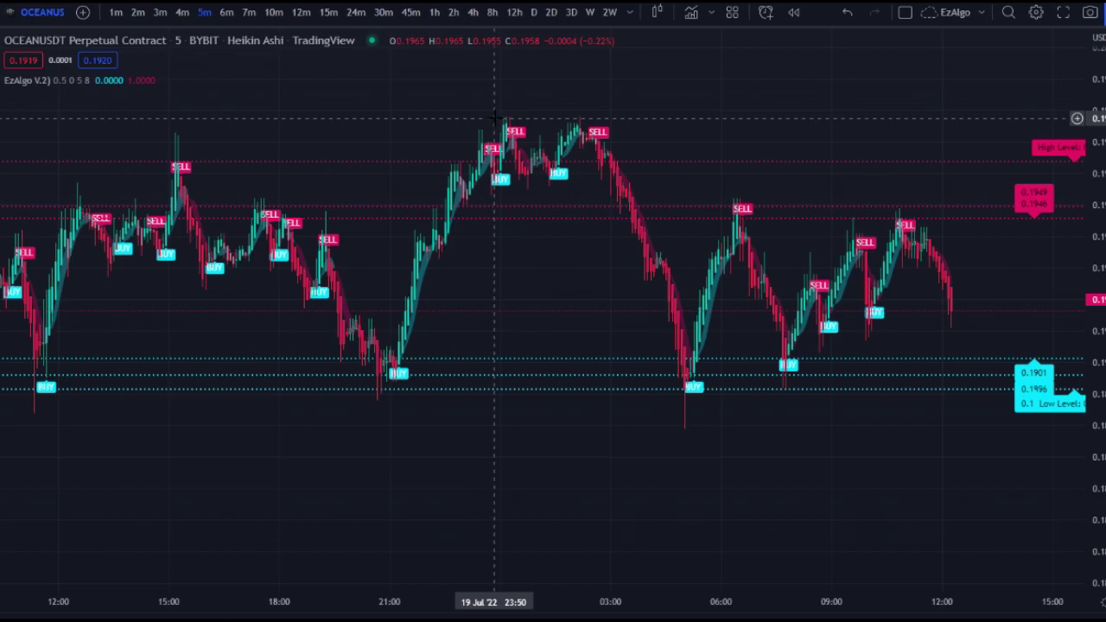
{"action": "key", "text": "alt+h"}
Examine how the price and the buy and sell signals behave around the horizontal line and the dotted support and resistance levels.
{"action": "scroll", "coordinate": [632, 161], "scroll_direction": "down", "scroll_amount": 3}
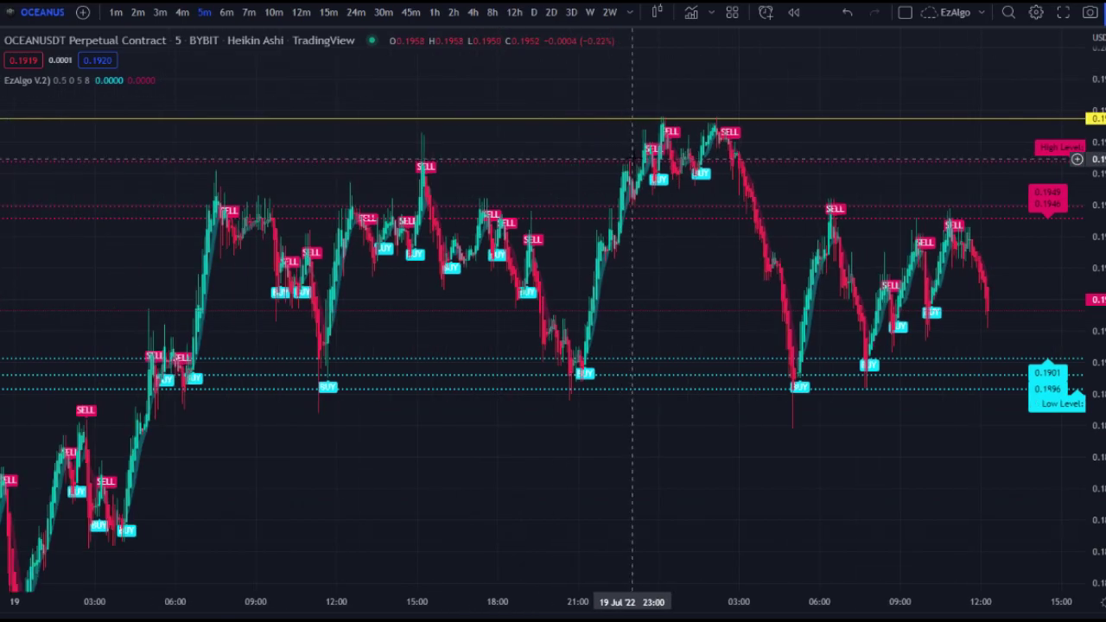
{"action": "left_click_drag", "start_coordinate": [569, 85], "coordinate": [524, 81]}
{"action": "scroll", "coordinate": [602, 234], "scroll_direction": "up", "scroll_amount": 1}
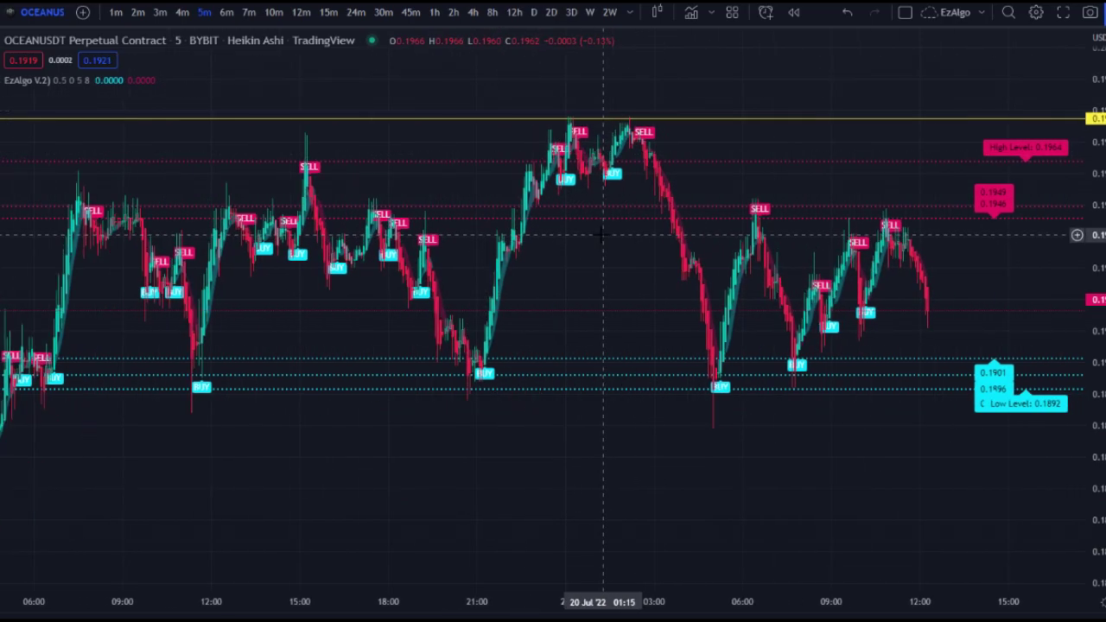
{"action": "left_click_drag", "start_coordinate": [662, 217], "coordinate": [488, 125]}
{"action": "scroll", "coordinate": [488, 126], "scroll_direction": "up", "scroll_amount": 1}
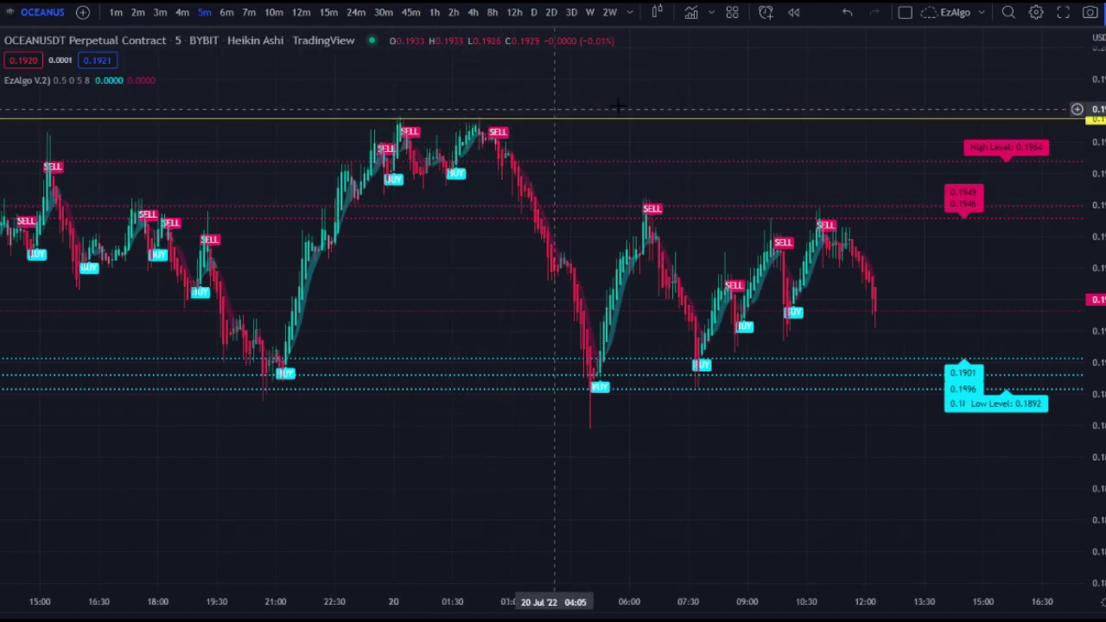
{"action": "scroll", "coordinate": [624, 107], "scroll_direction": "down", "scroll_amount": 3}
{"action": "scroll", "coordinate": [536, 123], "scroll_direction": "down", "scroll_amount": 3}
{"action": "left_click_drag", "start_coordinate": [589, 101], "coordinate": [660, 95]}
{"action": "scroll", "coordinate": [533, 168], "scroll_direction": "up", "scroll_amount": 5}
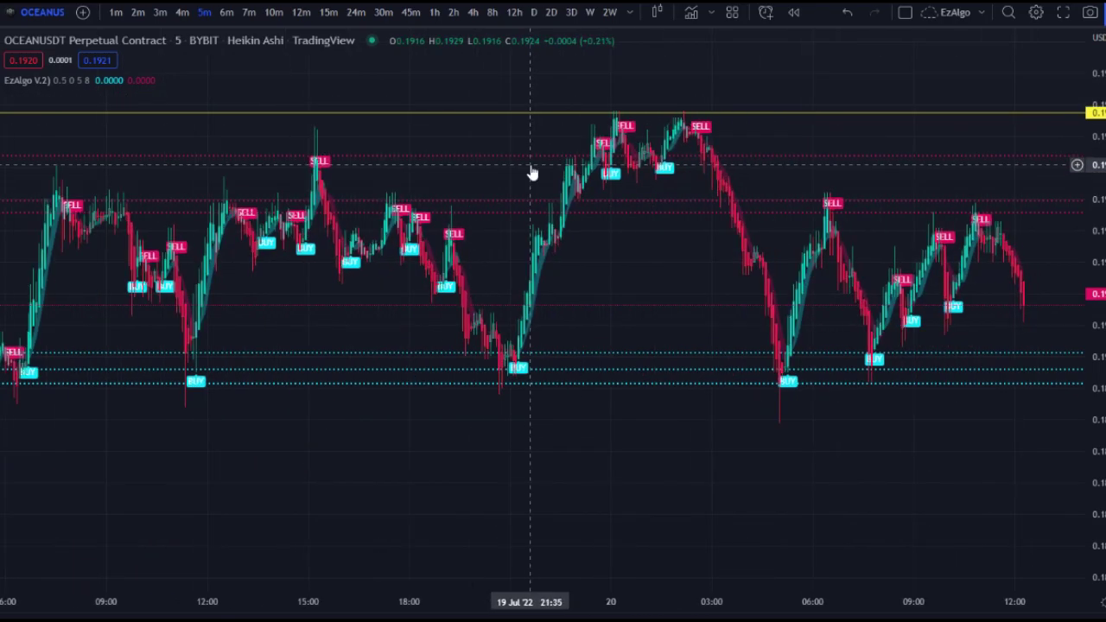
{"action": "scroll", "coordinate": [537, 171], "scroll_direction": "up", "scroll_amount": 3}
{"action": "scroll", "coordinate": [509, 211], "scroll_direction": "down", "scroll_amount": 2}
Circle the four price lows that touch the lower cyan support lines with the yellow brush.
{"action": "left_click", "coordinate": [1, 161]}
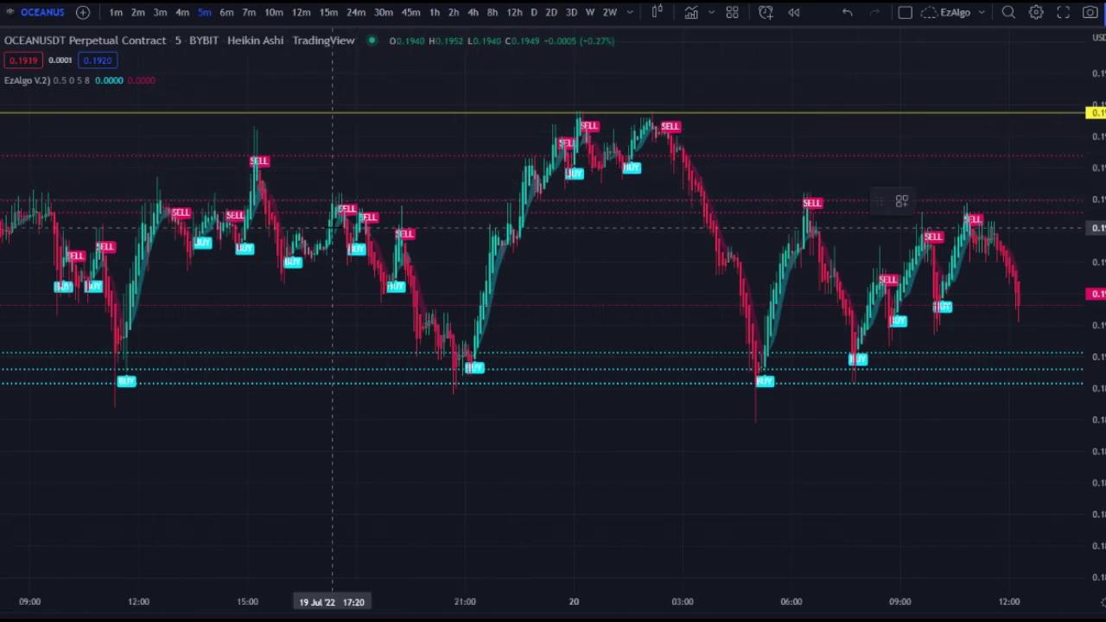
{"action": "scroll", "coordinate": [346, 259], "scroll_direction": "down", "scroll_amount": 2}
{"action": "scroll", "coordinate": [358, 303], "scroll_direction": "up", "scroll_amount": 2}
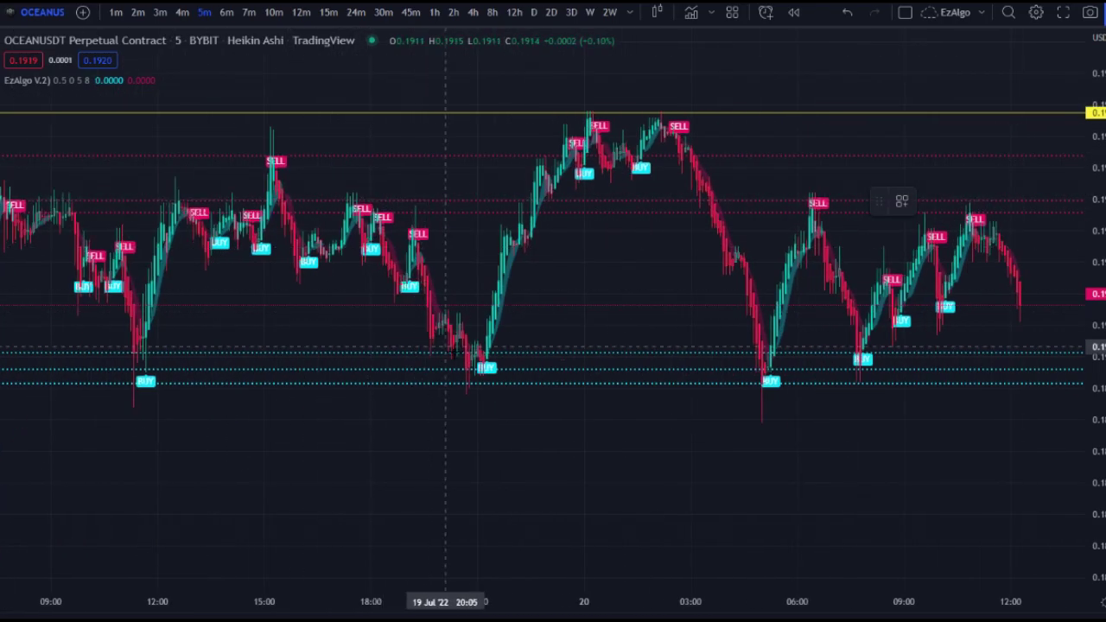
{"action": "mouse_move", "coordinate": [476, 378]}
{"action": "left_mouse_down"}
{"action": "mouse_move", "coordinate": [488, 385]}
{"action": "mouse_move", "coordinate": [473, 377]}
{"action": "left_mouse_up"}
{"action": "left_click_drag", "start_coordinate": [768, 379], "coordinate": [752, 374]}
{"action": "mouse_move", "coordinate": [854, 374]}
{"action": "left_mouse_down"}
{"action": "mouse_move", "coordinate": [858, 387]}
{"action": "mouse_move", "coordinate": [860, 377]}
{"action": "left_mouse_up"}
{"action": "scroll", "coordinate": [502, 340], "scroll_direction": "down", "scroll_amount": 1}
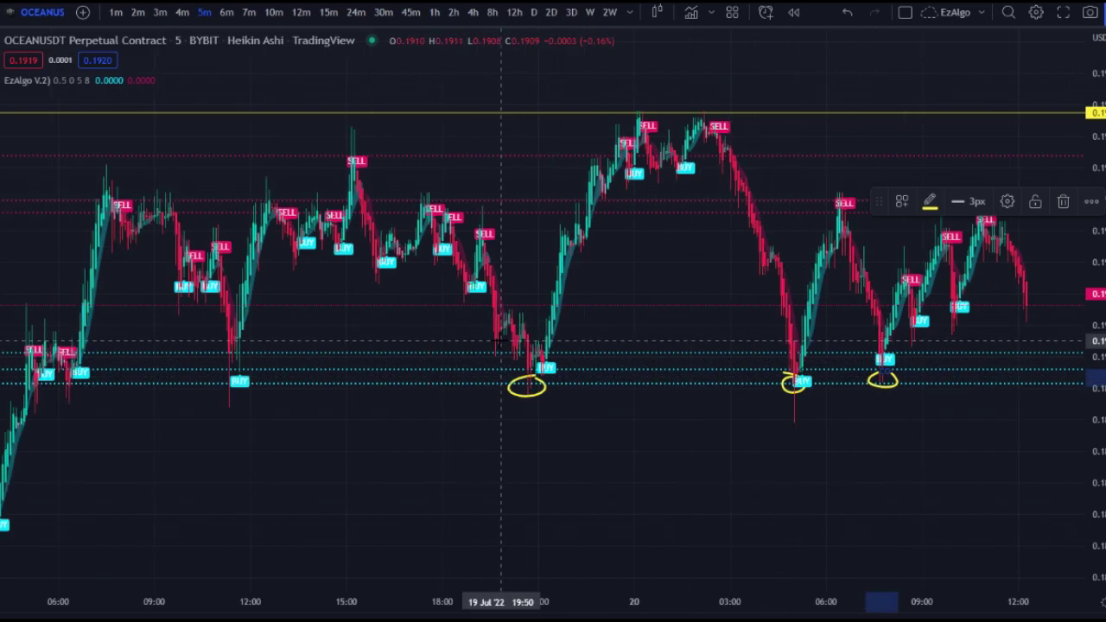
{"action": "left_click_drag", "start_coordinate": [252, 381], "coordinate": [218, 383]}
{"action": "left_click", "coordinate": [235, 391]}
{"action": "scroll", "coordinate": [259, 385], "scroll_direction": "down", "scroll_amount": 1}
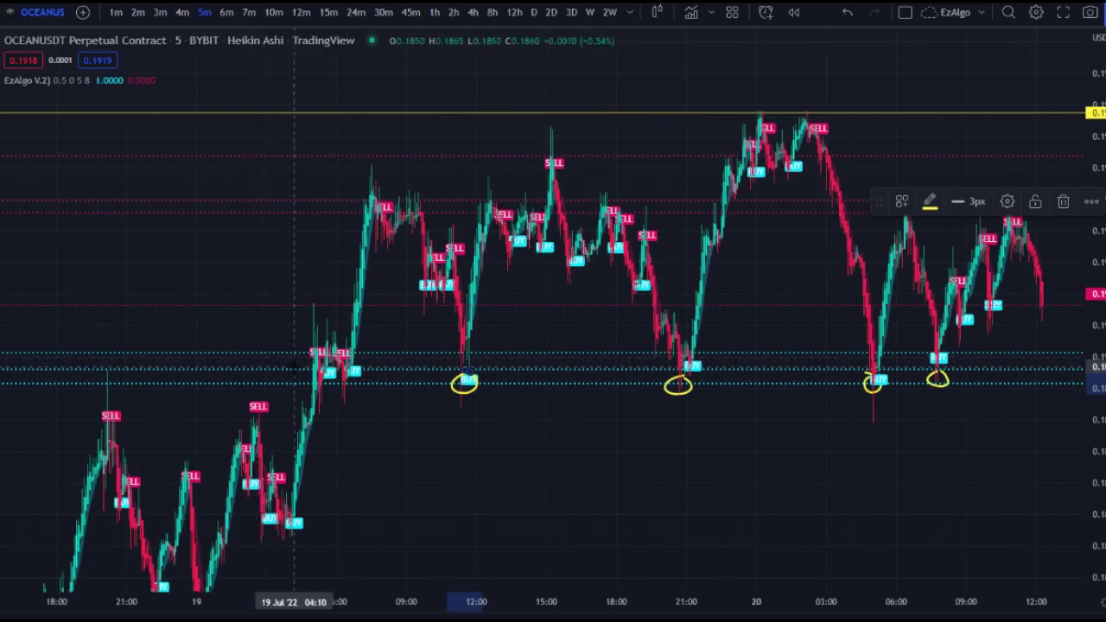
Draw a rectangle zone between the two lowest cyan support lines, spanning the four circled lows.
{"action": "left_click", "coordinate": [0, 159]}
{"action": "left_click", "coordinate": [0, 128]}
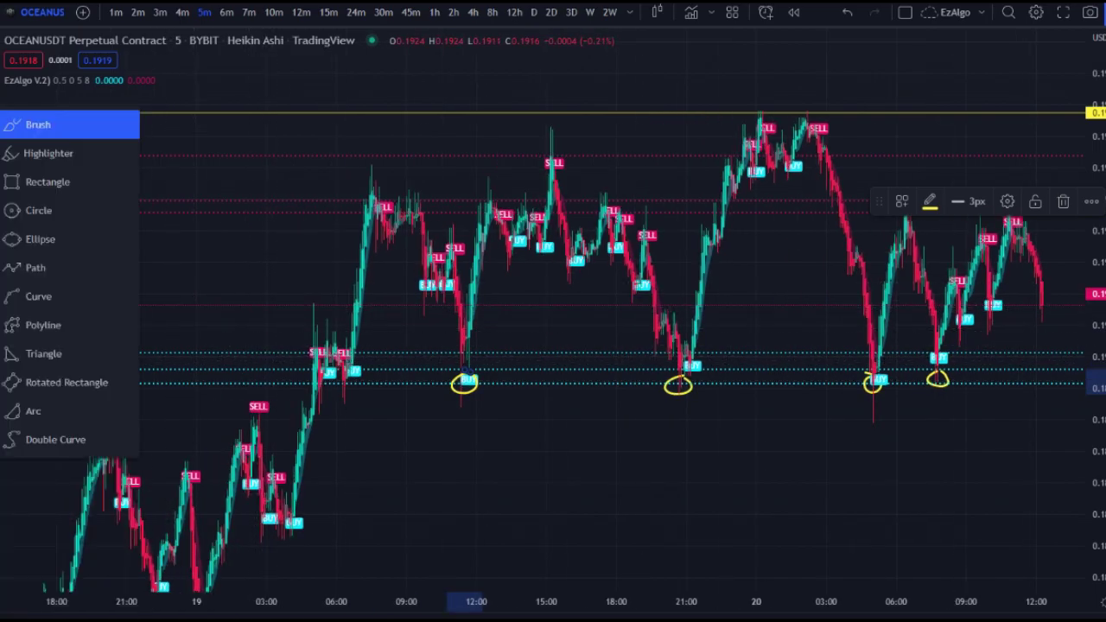
{"action": "left_click", "coordinate": [38, 180]}
{"action": "mouse_move", "coordinate": [84, 370]}
{"action": "left_mouse_down"}
{"action": "mouse_move", "coordinate": [366, 413]}
{"action": "mouse_move", "coordinate": [899, 412]}
{"action": "mouse_move", "coordinate": [1071, 383]}
{"action": "left_mouse_up"}
{"action": "left_click", "coordinate": [942, 435]}
Draw two more rectangle zones, one just under the yellow horizontal line and one over the two lower pink resistance lines.
{"action": "scroll", "coordinate": [909, 433], "scroll_direction": "down", "scroll_amount": 3}
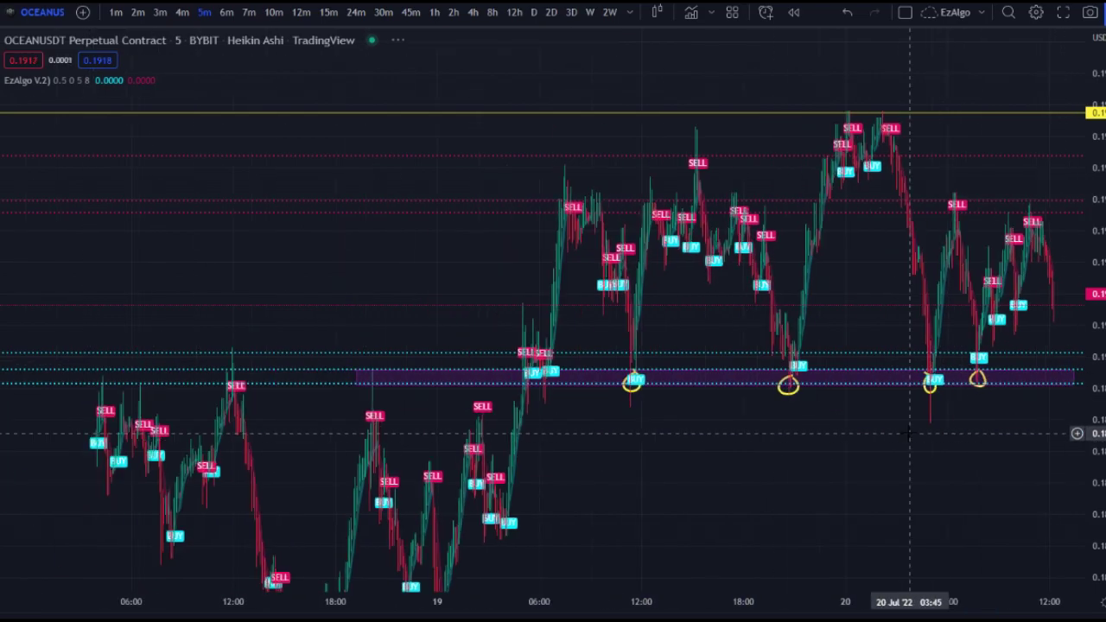
{"action": "scroll", "coordinate": [727, 419], "scroll_direction": "up", "scroll_amount": 6}
{"action": "left_click_drag", "start_coordinate": [695, 424], "coordinate": [599, 419]}
{"action": "scroll", "coordinate": [599, 419], "scroll_direction": "down", "scroll_amount": 1}
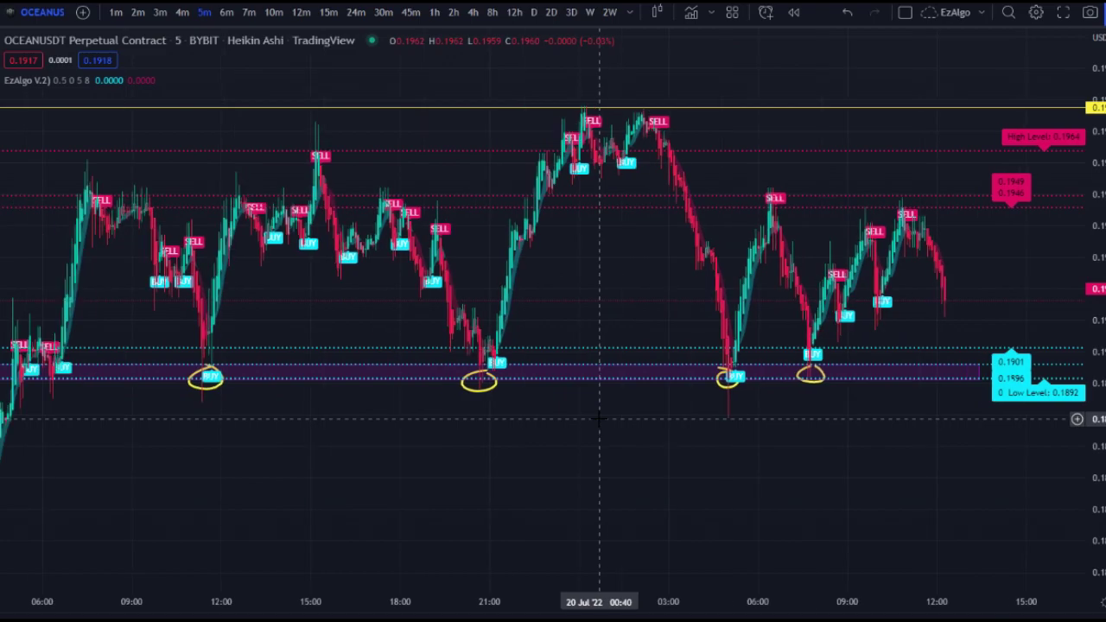
{"action": "scroll", "coordinate": [599, 418], "scroll_direction": "down", "scroll_amount": 1}
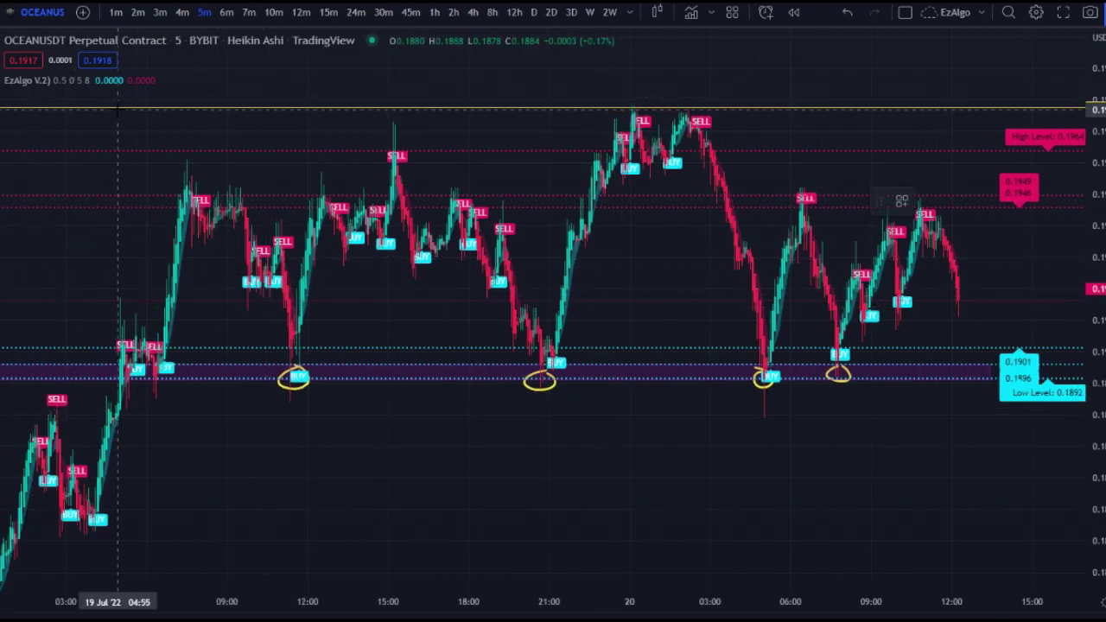
{"action": "mouse_move", "coordinate": [122, 109]}
{"action": "left_mouse_down"}
{"action": "mouse_move", "coordinate": [538, 127]}
{"action": "mouse_move", "coordinate": [1063, 124]}
{"action": "left_mouse_up"}
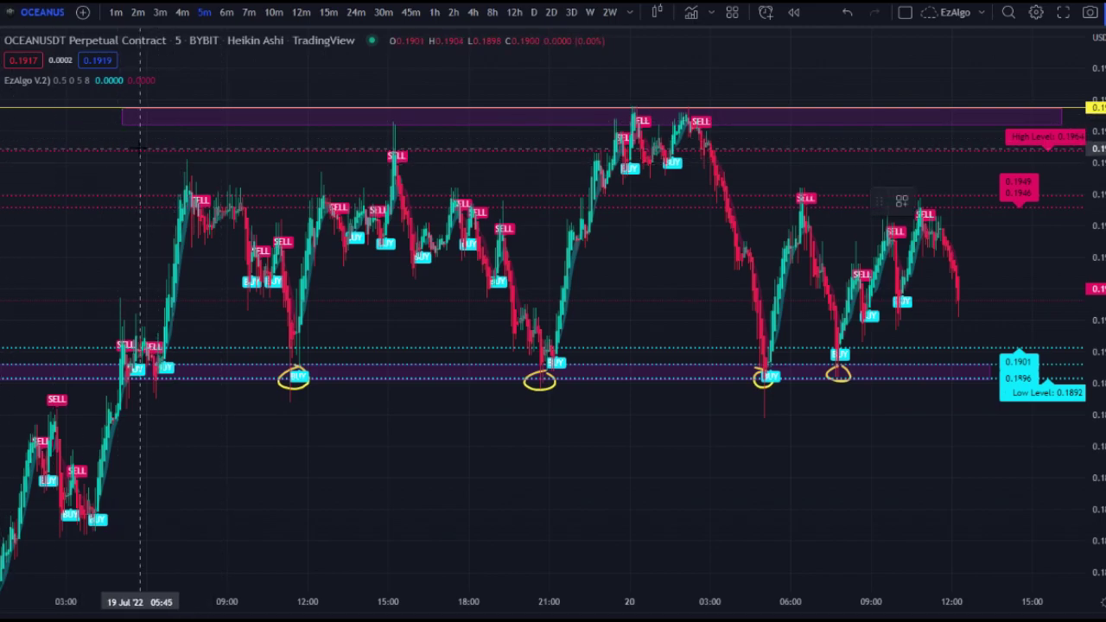
{"action": "mouse_move", "coordinate": [95, 195]}
{"action": "left_mouse_down"}
{"action": "mouse_move", "coordinate": [377, 227]}
{"action": "mouse_move", "coordinate": [1046, 216]}
{"action": "left_mouse_up"}
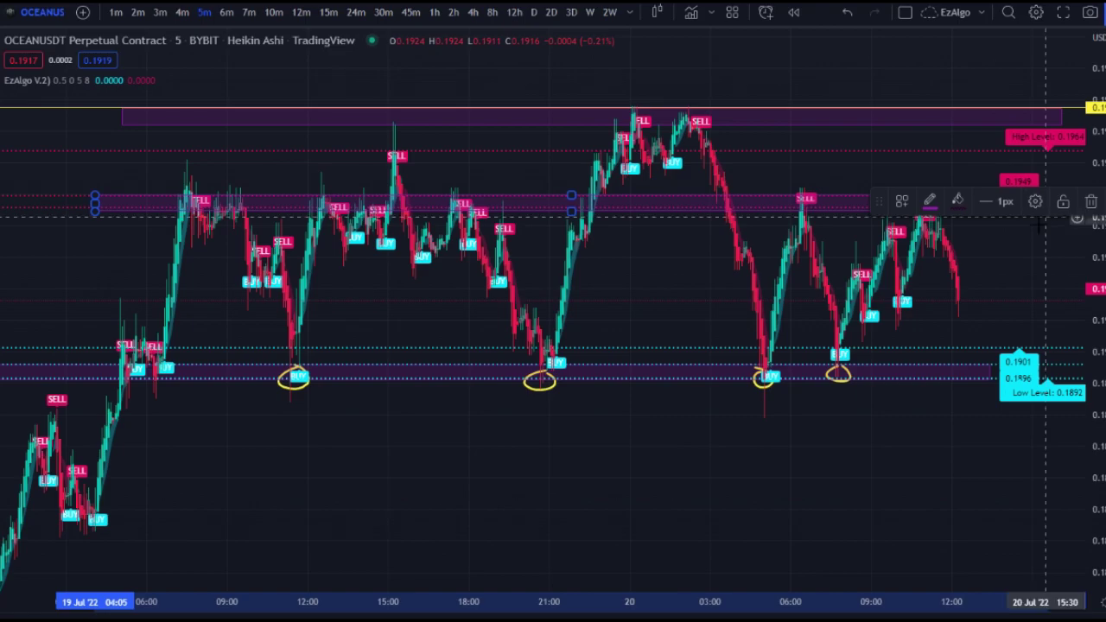
Delete the rectangle zone just under the yellow horizontal line.
{"action": "scroll", "coordinate": [910, 202], "scroll_direction": "up", "scroll_amount": 2}
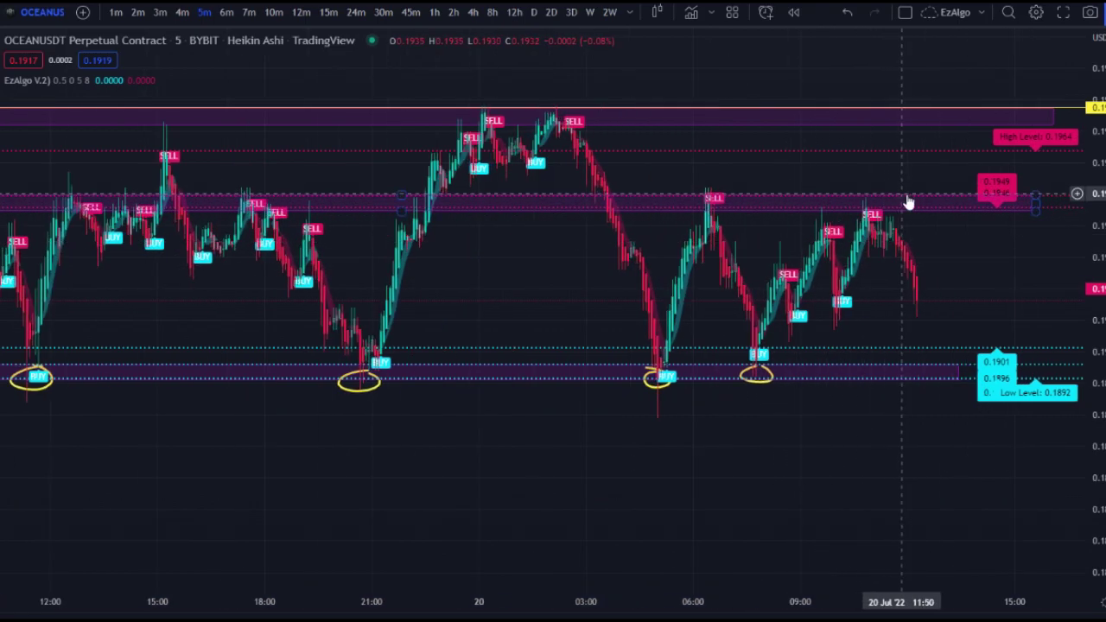
{"action": "scroll", "coordinate": [909, 202], "scroll_direction": "down", "scroll_amount": 1}
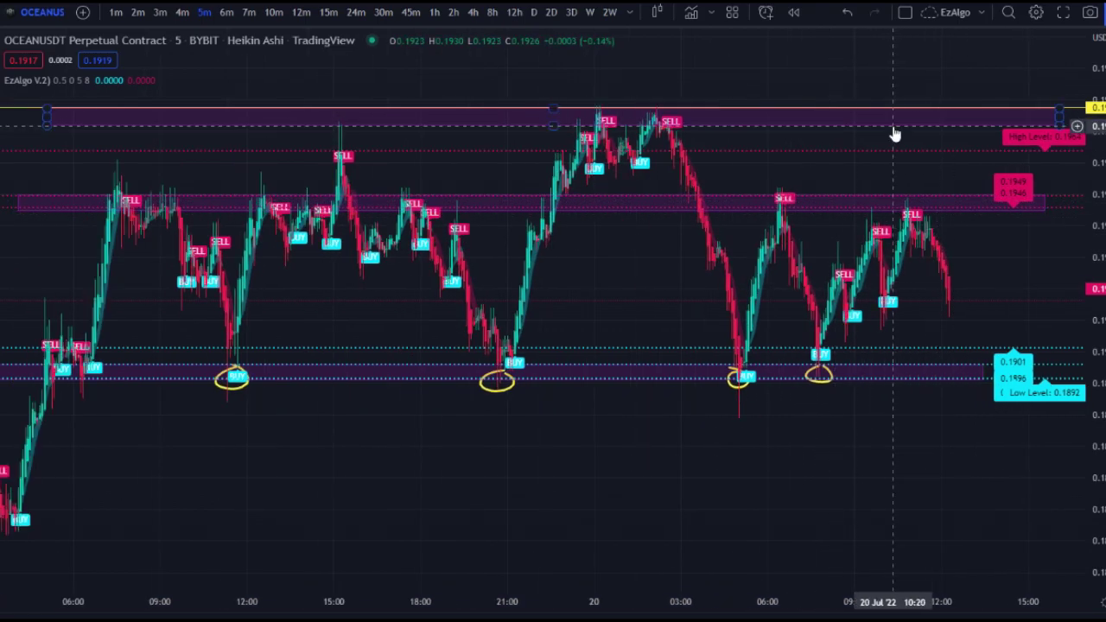
{"action": "key", "text": "Delete"}
Examine the buy and sell signals around the support and resistance levels across 18 to 20 July.
{"action": "scroll", "coordinate": [817, 173], "scroll_direction": "down", "scroll_amount": 1}
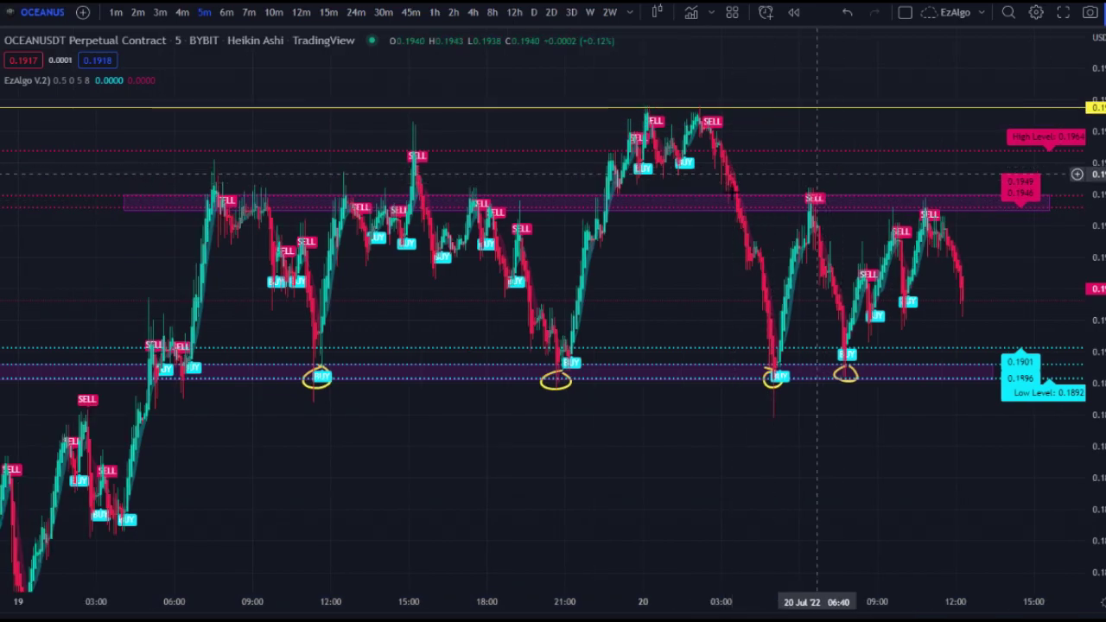
{"action": "scroll", "coordinate": [518, 285], "scroll_direction": "up", "scroll_amount": 1}
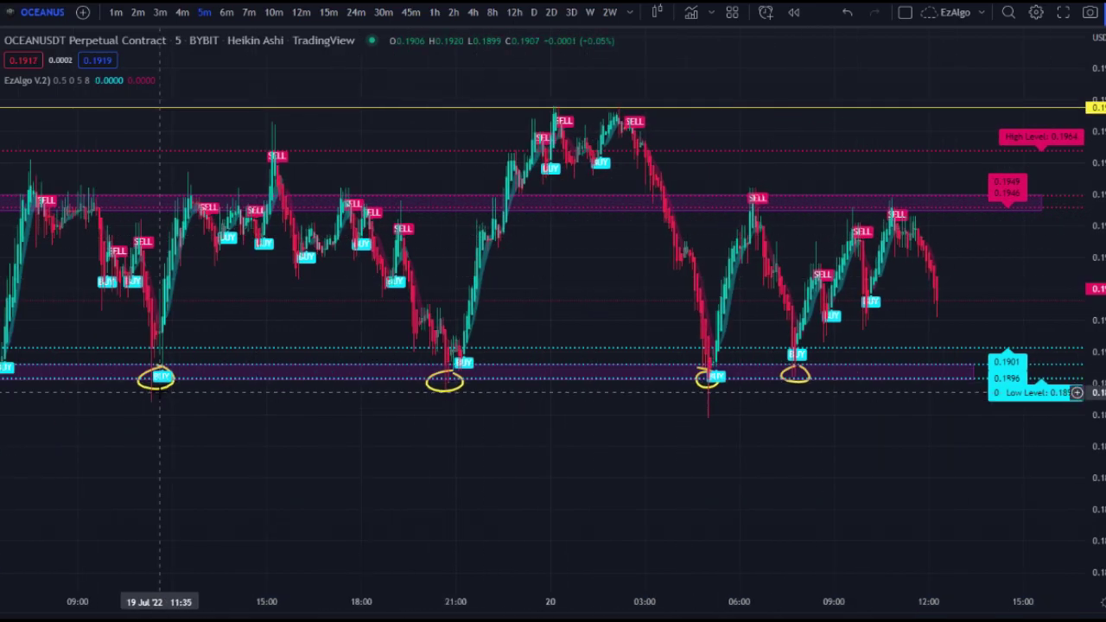
{"action": "scroll", "coordinate": [399, 327], "scroll_direction": "down", "scroll_amount": 1}
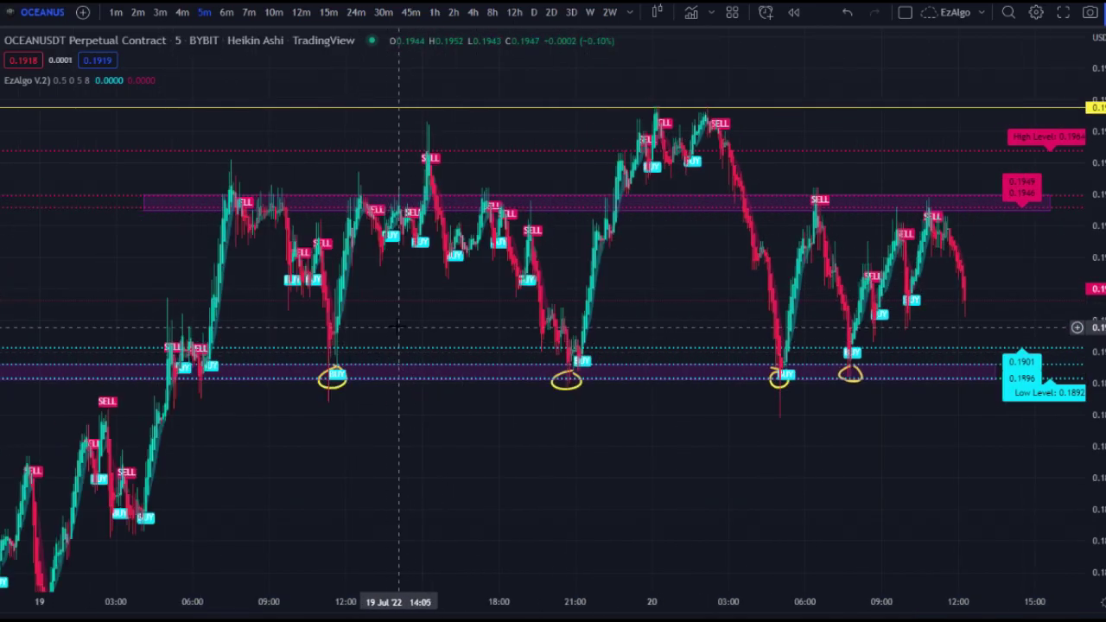
{"action": "scroll", "coordinate": [441, 341], "scroll_direction": "up", "scroll_amount": 4}
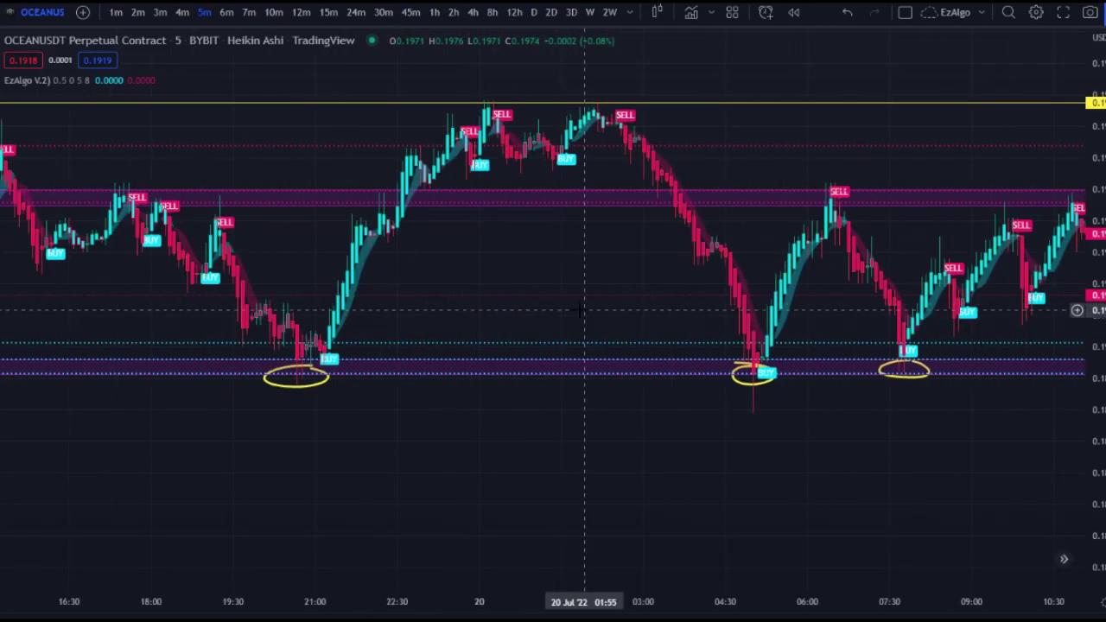
{"action": "left_click_drag", "start_coordinate": [584, 311], "coordinate": [562, 312]}
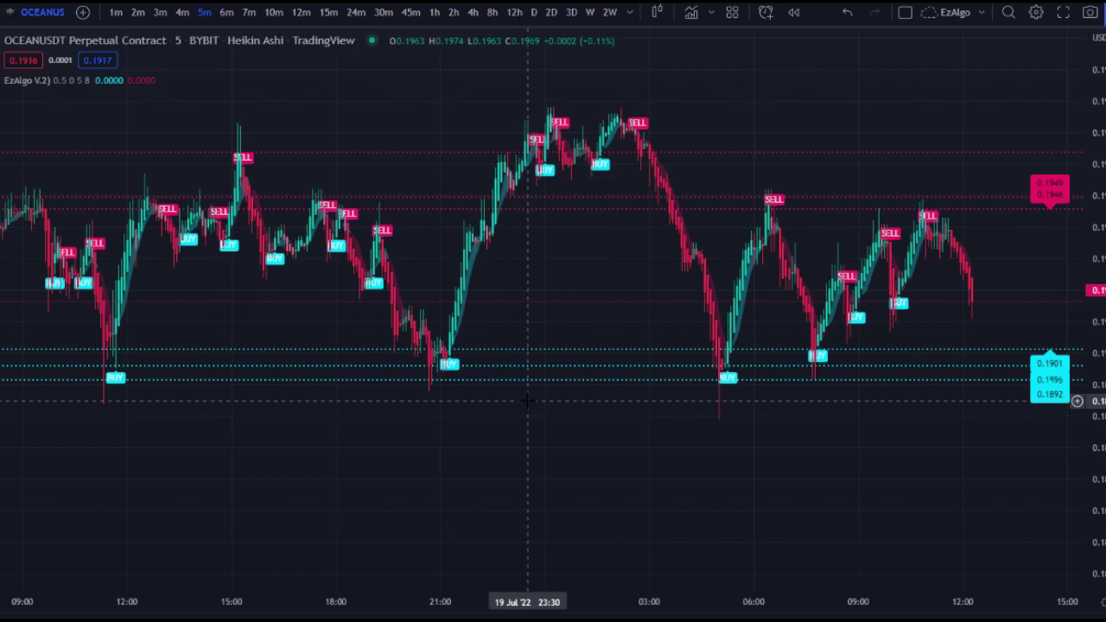
{"action": "scroll", "coordinate": [551, 415], "scroll_direction": "down", "scroll_amount": 1}
{"action": "left_click_drag", "start_coordinate": [584, 435], "coordinate": [546, 418]}
{"action": "scroll", "coordinate": [643, 464], "scroll_direction": "up", "scroll_amount": 3}
{"action": "scroll", "coordinate": [629, 461], "scroll_direction": "down", "scroll_amount": 2}
{"action": "scroll", "coordinate": [589, 400], "scroll_direction": "up", "scroll_amount": 1}
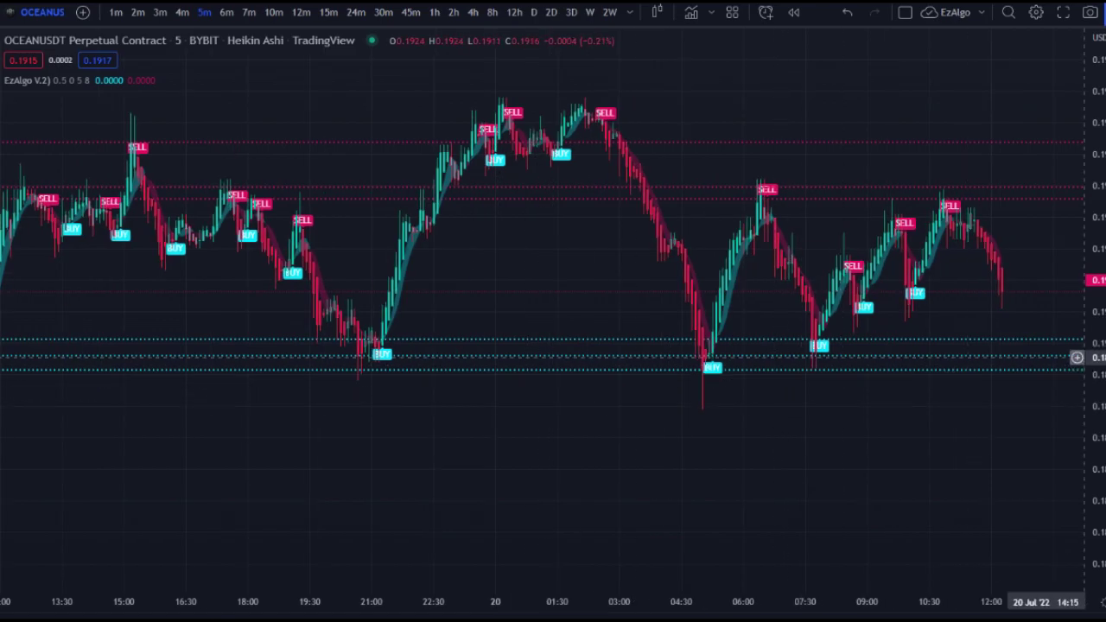
{"action": "left_click_drag", "start_coordinate": [1093, 361], "coordinate": [1093, 261]}
{"action": "scroll", "coordinate": [770, 406], "scroll_direction": "up", "scroll_amount": 2}
{"action": "scroll", "coordinate": [1033, 424], "scroll_direction": "down", "scroll_amount": 3}
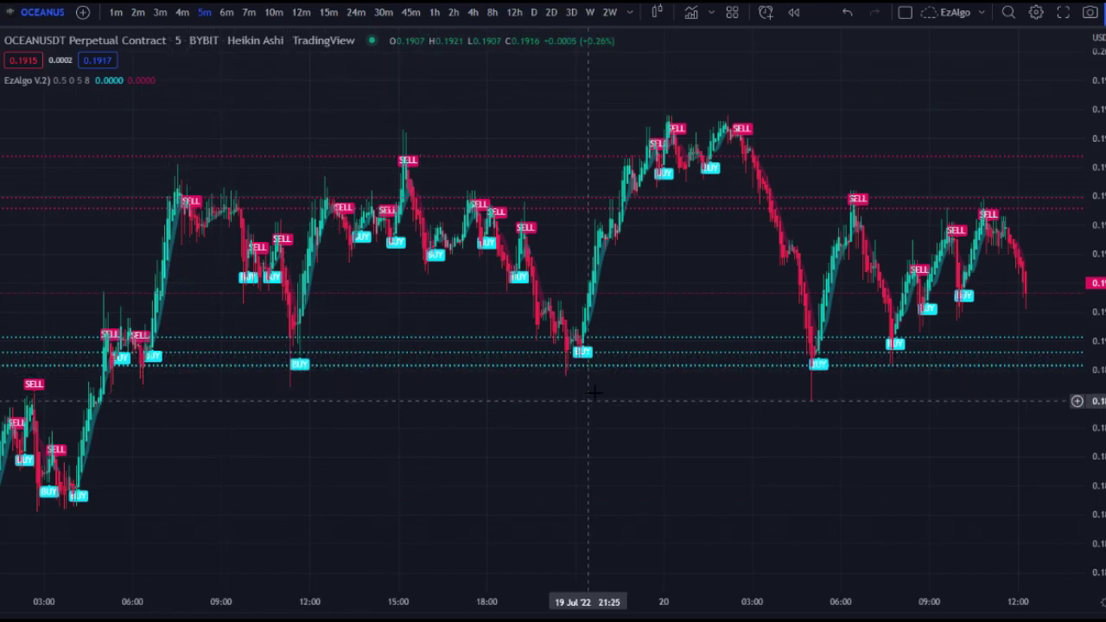
{"action": "scroll", "coordinate": [117, 368], "scroll_direction": "down", "scroll_amount": 4}
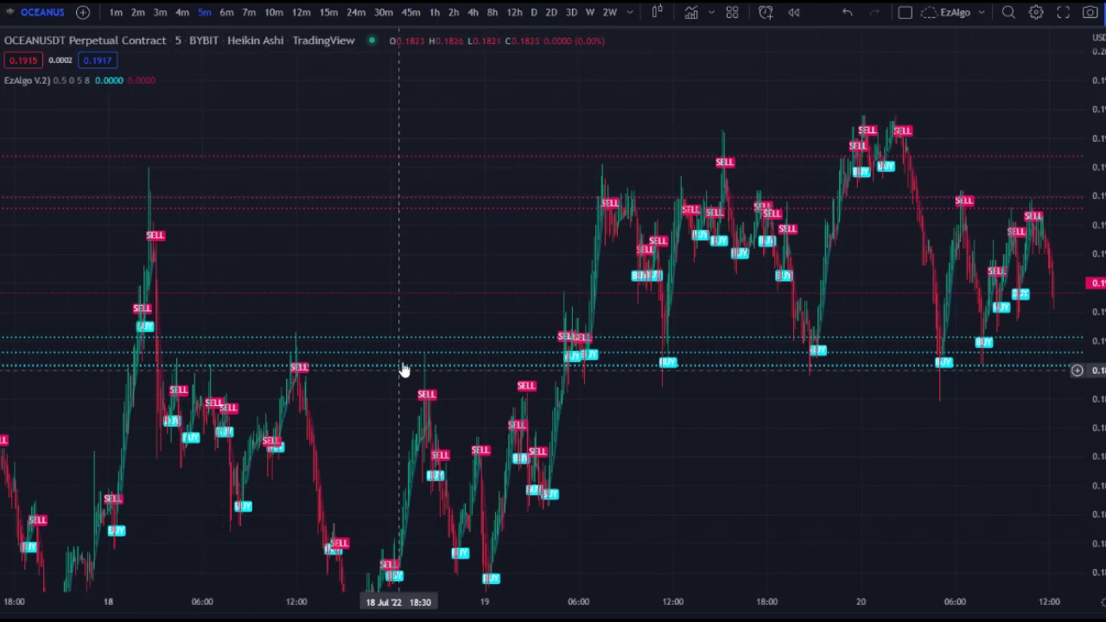
{"action": "scroll", "coordinate": [783, 372], "scroll_direction": "up", "scroll_amount": 5}
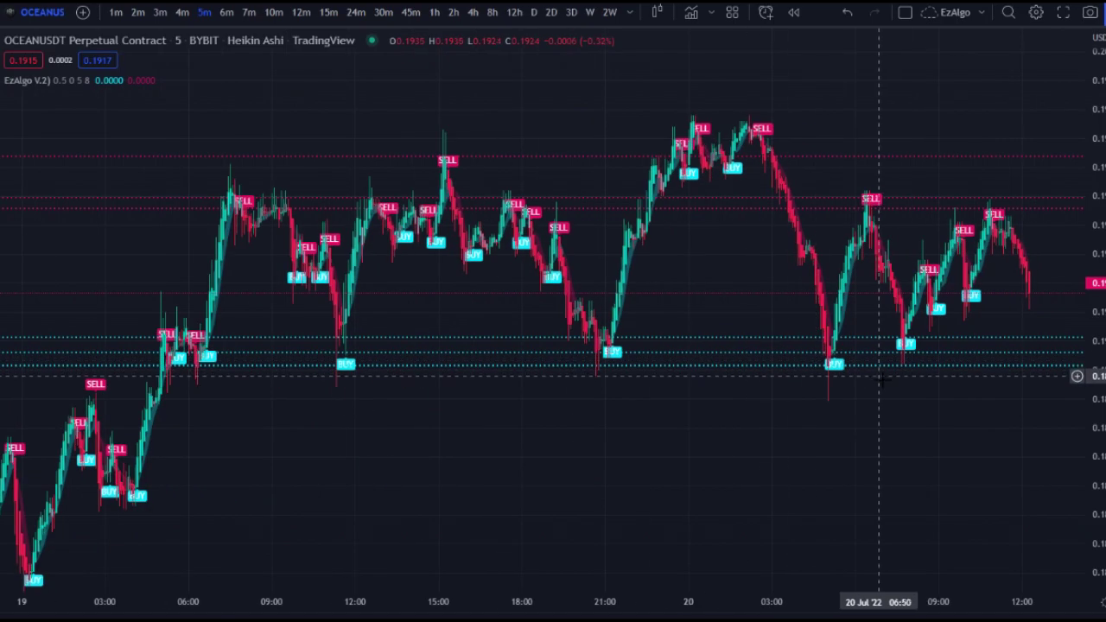
Examine the buy and sell signals on 19 and 20 July against the price-labelled high, low, support and resistance levels.
{"action": "left_click_drag", "start_coordinate": [1072, 376], "coordinate": [866, 361]}
{"action": "left_click_drag", "start_coordinate": [1096, 350], "coordinate": [1095, 303]}
{"action": "left_click_drag", "start_coordinate": [897, 305], "coordinate": [966, 319]}
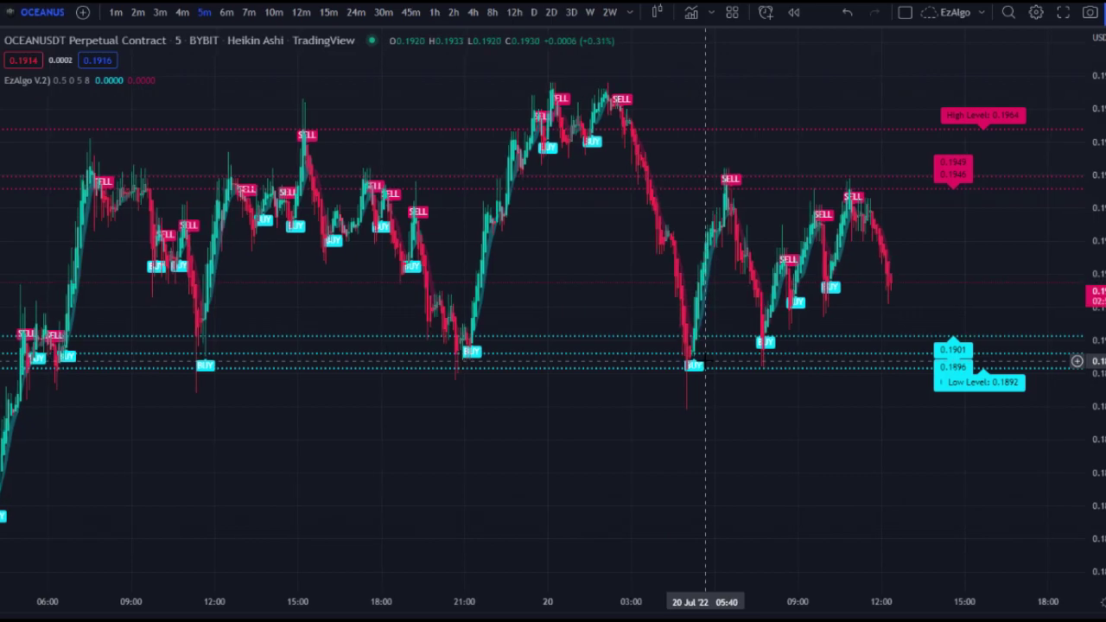
{"action": "scroll", "coordinate": [707, 362], "scroll_direction": "up", "scroll_amount": 1}
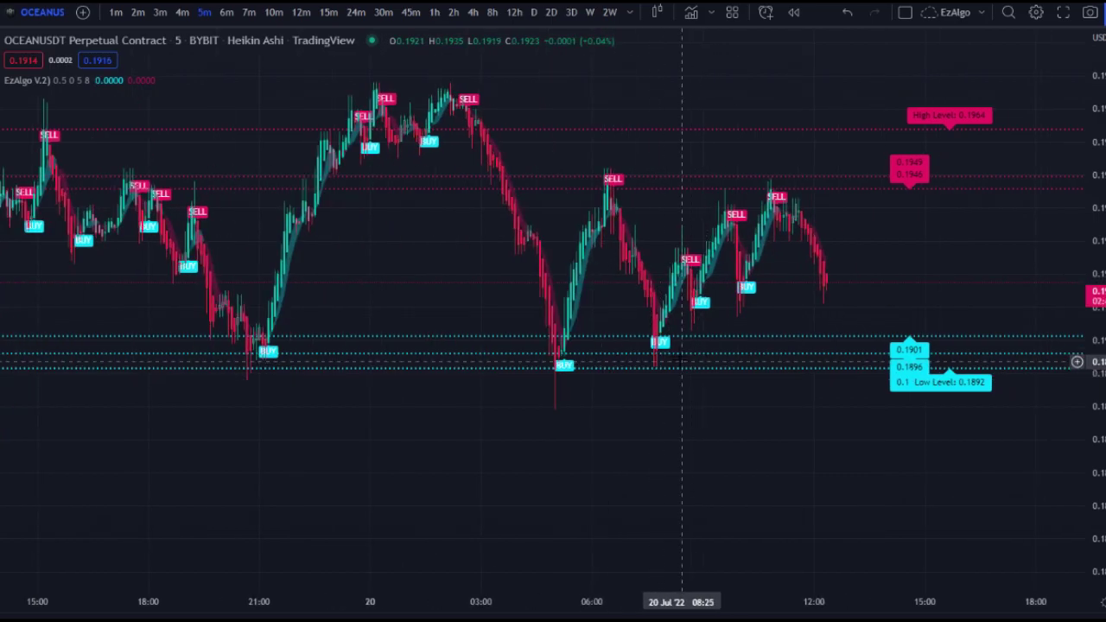
{"action": "scroll", "coordinate": [657, 354], "scroll_direction": "up", "scroll_amount": 1}
{"action": "scroll", "coordinate": [518, 363], "scroll_direction": "down", "scroll_amount": 1}
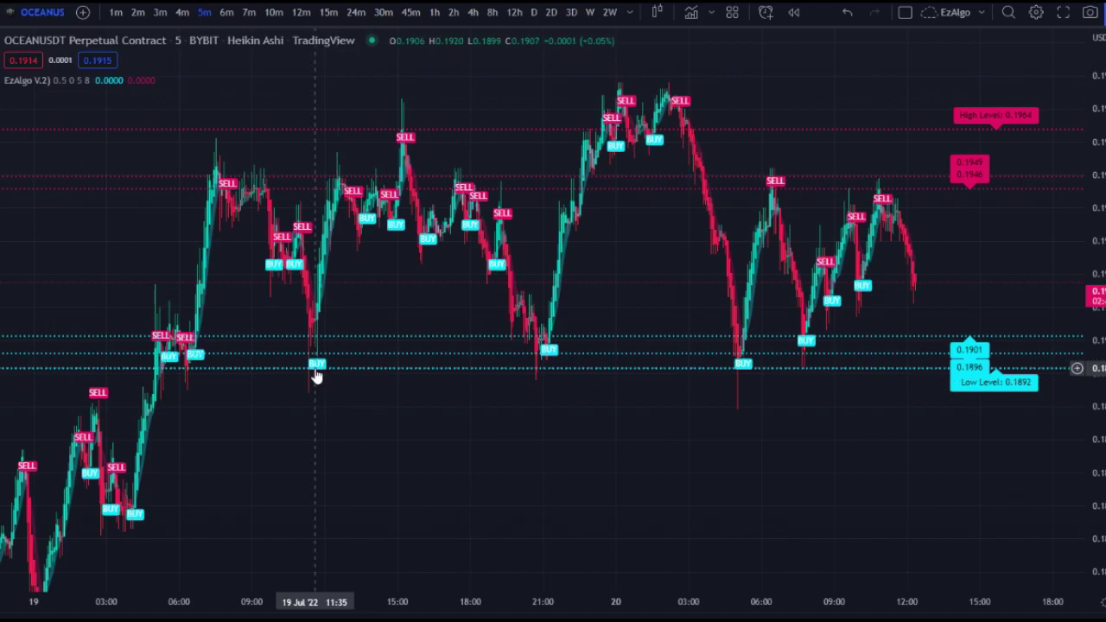
{"action": "scroll", "coordinate": [317, 376], "scroll_direction": "up", "scroll_amount": 1}
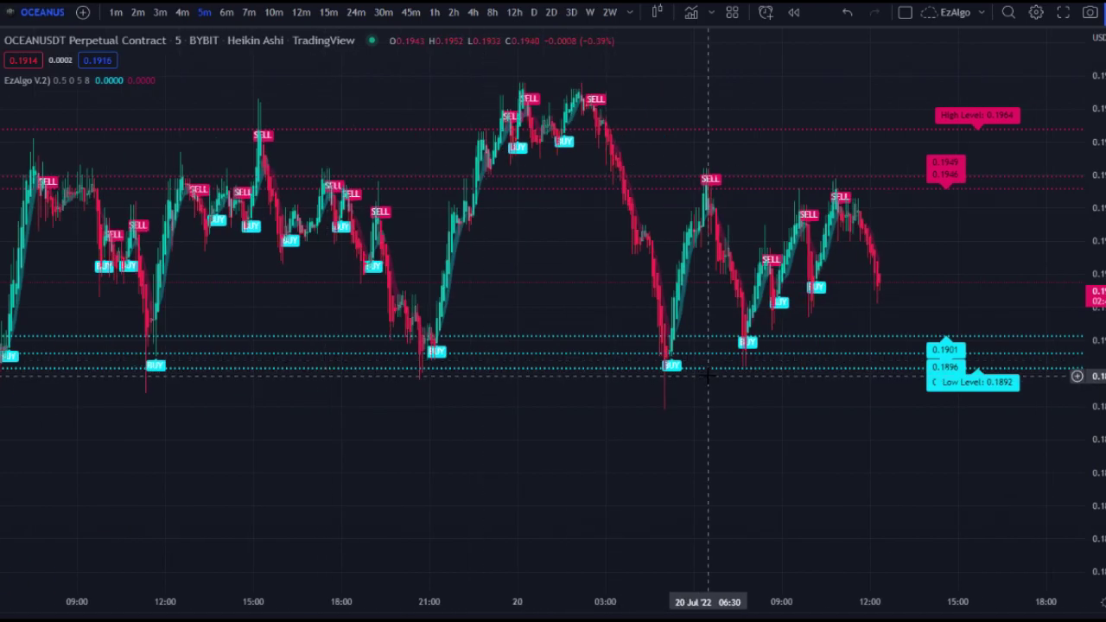
{"action": "scroll", "coordinate": [571, 404], "scroll_direction": "up", "scroll_amount": 1}
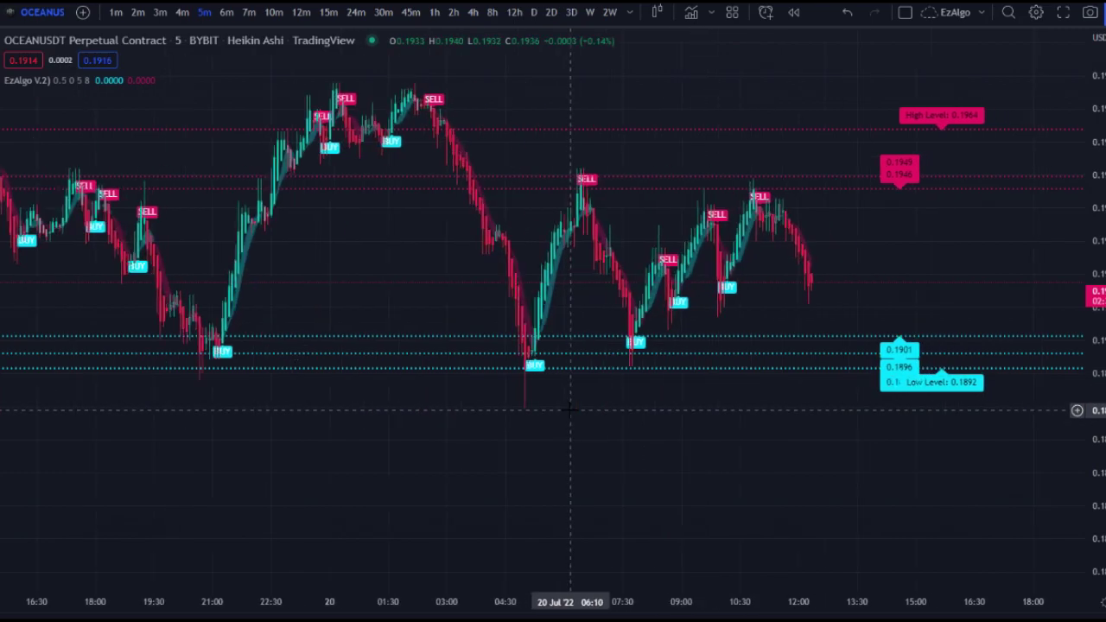
{"action": "left_click_drag", "start_coordinate": [1098, 432], "coordinate": [1098, 381]}
{"action": "left_click_drag", "start_coordinate": [556, 427], "coordinate": [781, 422]}
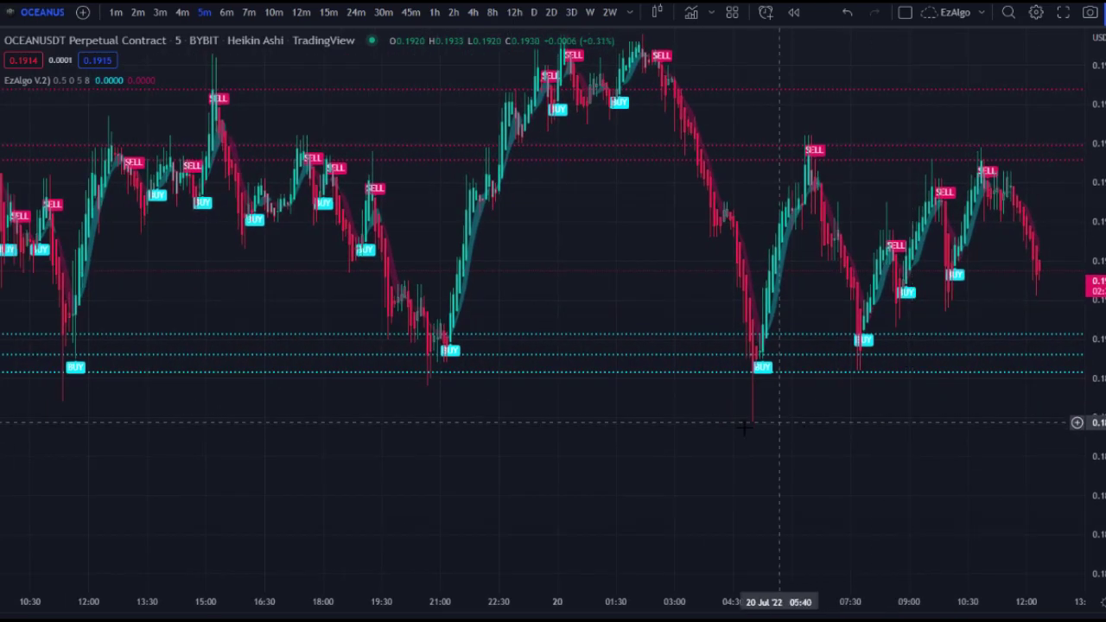
{"action": "scroll", "coordinate": [700, 436], "scroll_direction": "up", "scroll_amount": 2}
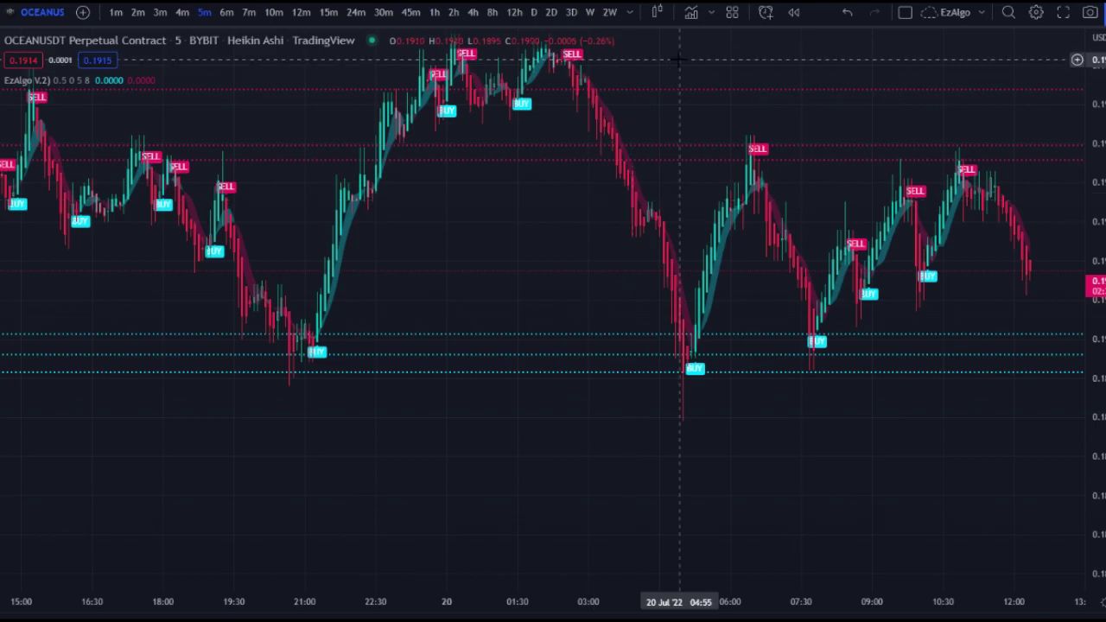
Add the VuManChu Cipher B + Divergences indicator from the favorites to the chart.
{"action": "left_click", "coordinate": [691, 14]}
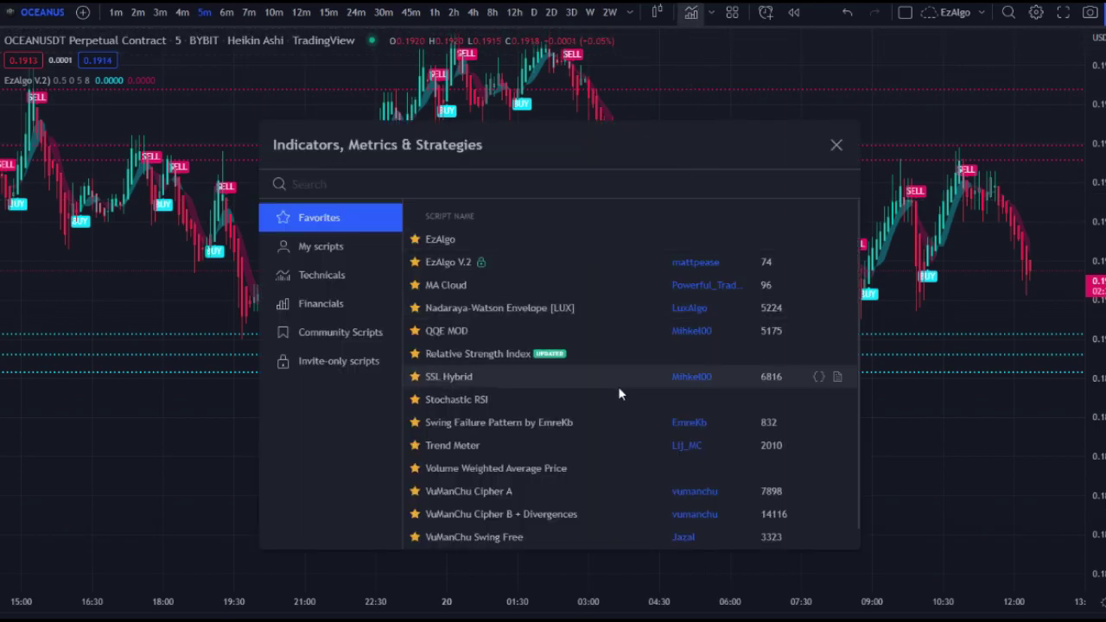
{"action": "left_click", "coordinate": [548, 516]}
{"action": "key", "text": "Escape"}
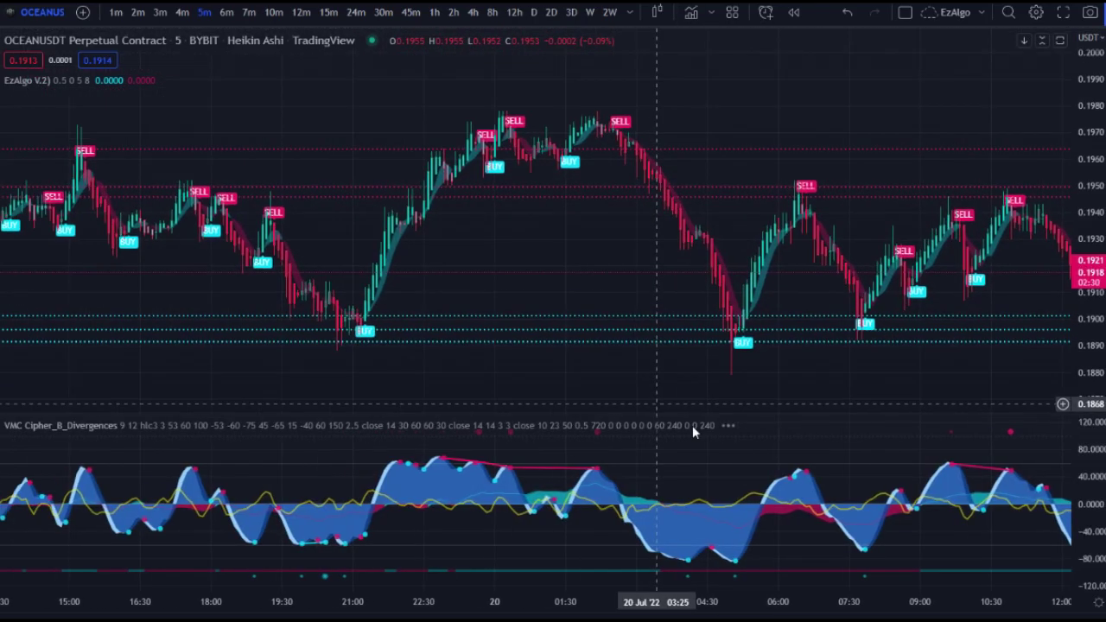
Delete the yellow horizontal line near 0.1961.
{"action": "left_click_drag", "start_coordinate": [649, 341], "coordinate": [660, 302]}
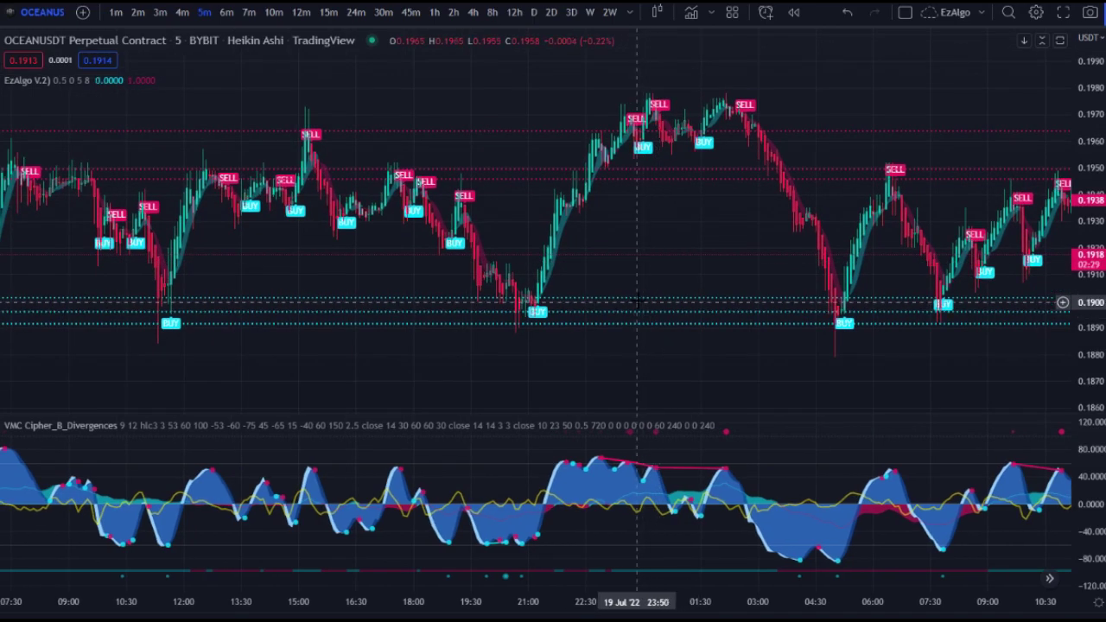
{"action": "scroll", "coordinate": [641, 306], "scroll_direction": "up", "scroll_amount": 7}
{"action": "scroll", "coordinate": [638, 276], "scroll_direction": "down", "scroll_amount": 7}
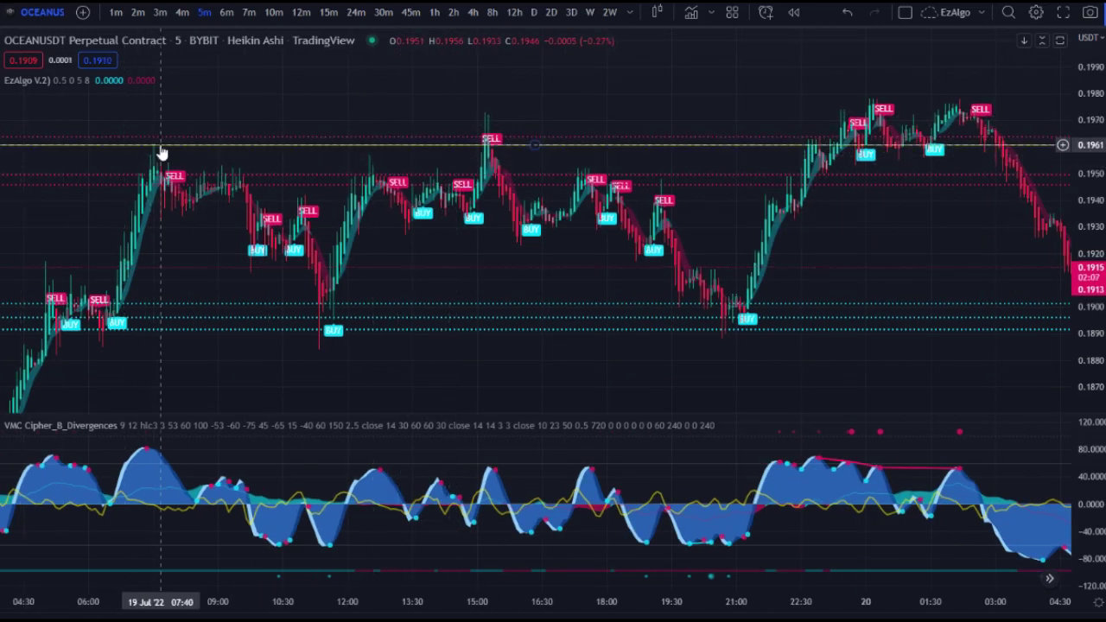
{"action": "scroll", "coordinate": [275, 100], "scroll_direction": "down", "scroll_amount": 2}
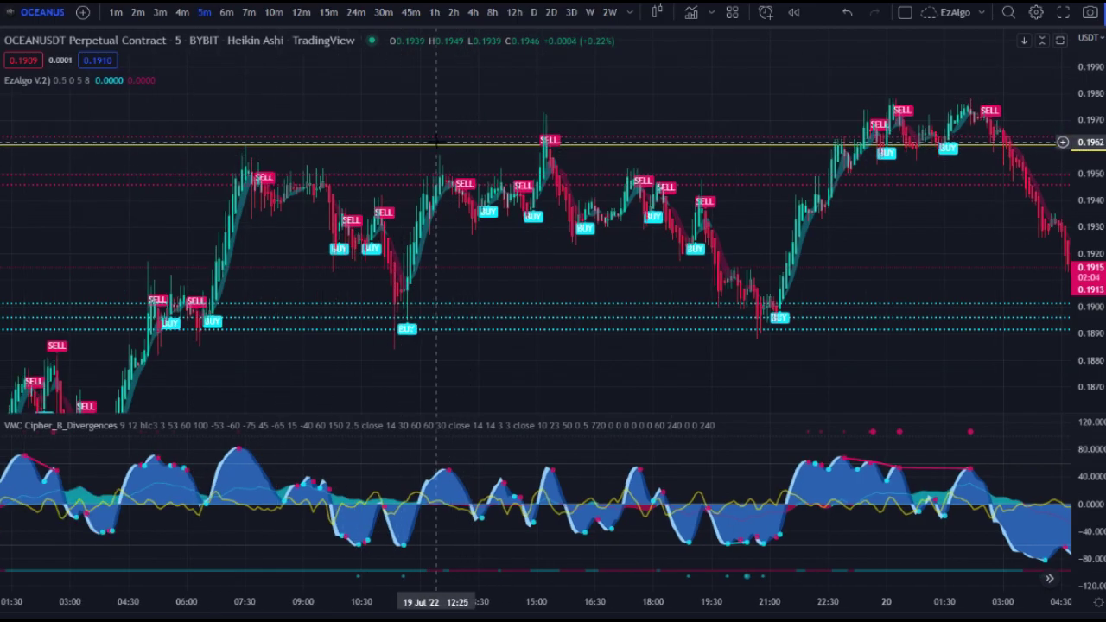
{"action": "left_click", "coordinate": [691, 143]}
{"action": "key", "text": "Delete"}
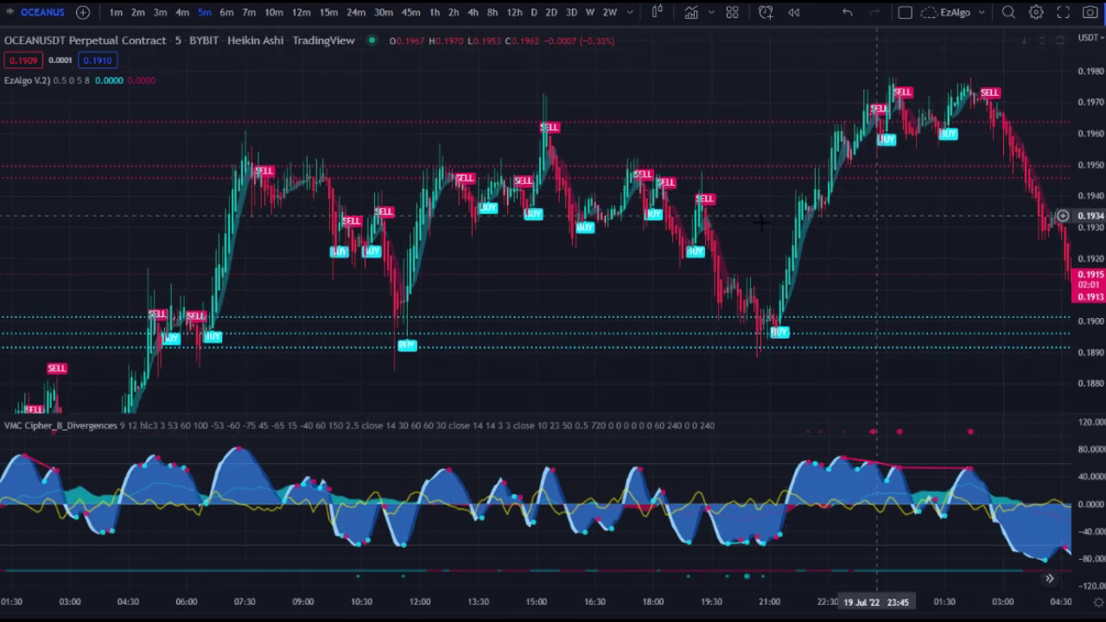
Place a short position at the 15:20 sell signal on 19 July with entry 0.1951, stop 0.1973 and target 0.1896.
{"action": "scroll", "coordinate": [657, 214], "scroll_direction": "up", "scroll_amount": 4}
{"action": "scroll", "coordinate": [355, 200], "scroll_direction": "down", "scroll_amount": 2}
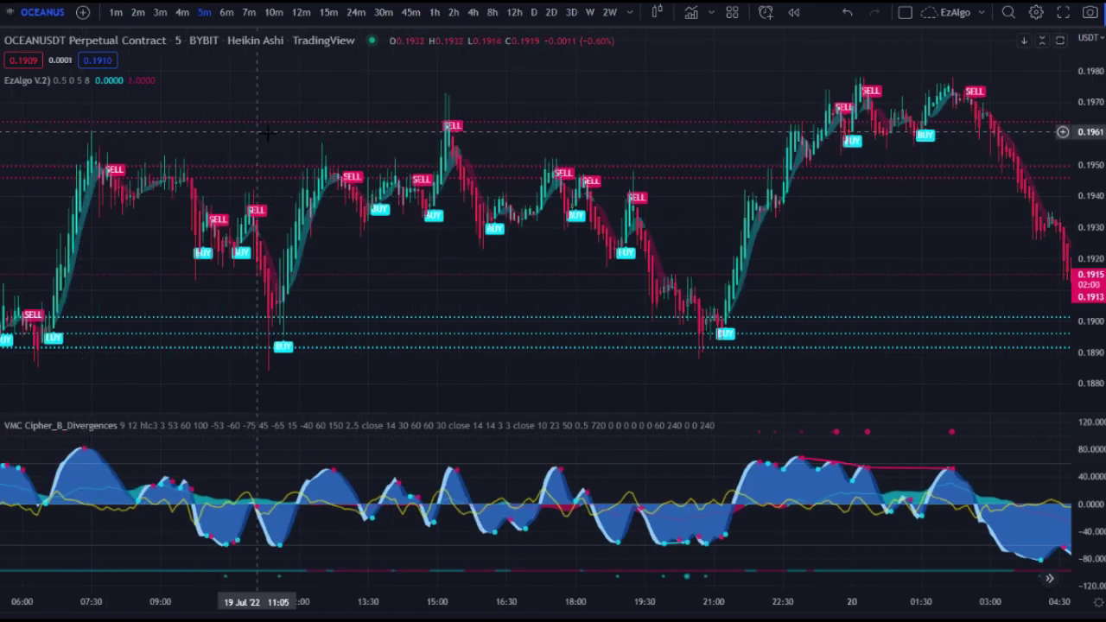
{"action": "scroll", "coordinate": [451, 174], "scroll_direction": "up", "scroll_amount": 1}
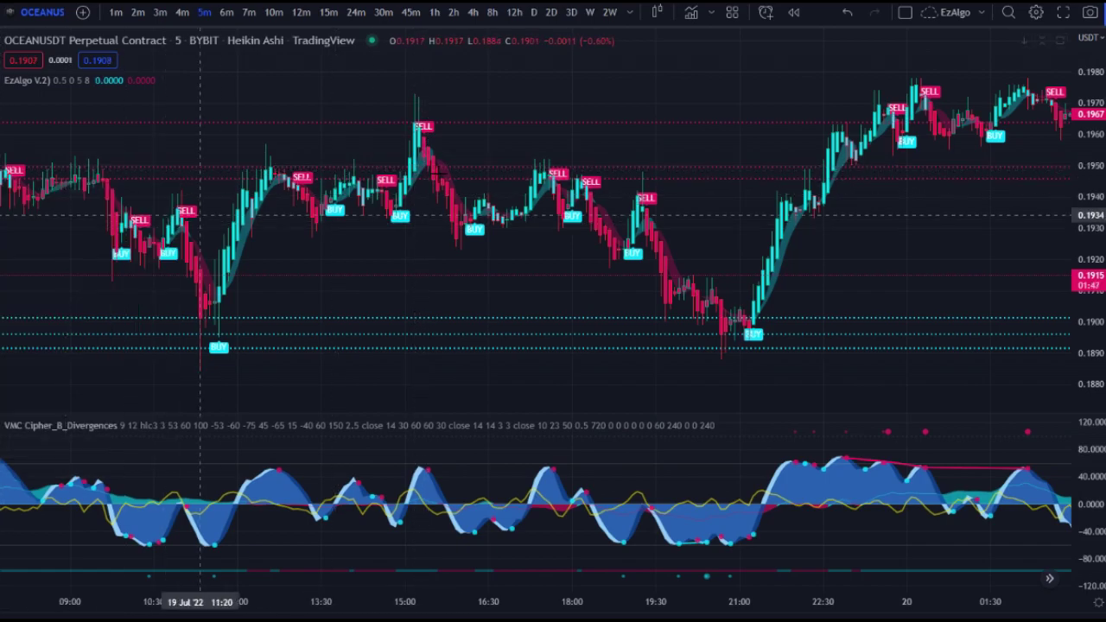
{"action": "left_click", "coordinate": [423, 163]}
{"action": "left_click_drag", "start_coordinate": [421, 102], "coordinate": [423, 93]}
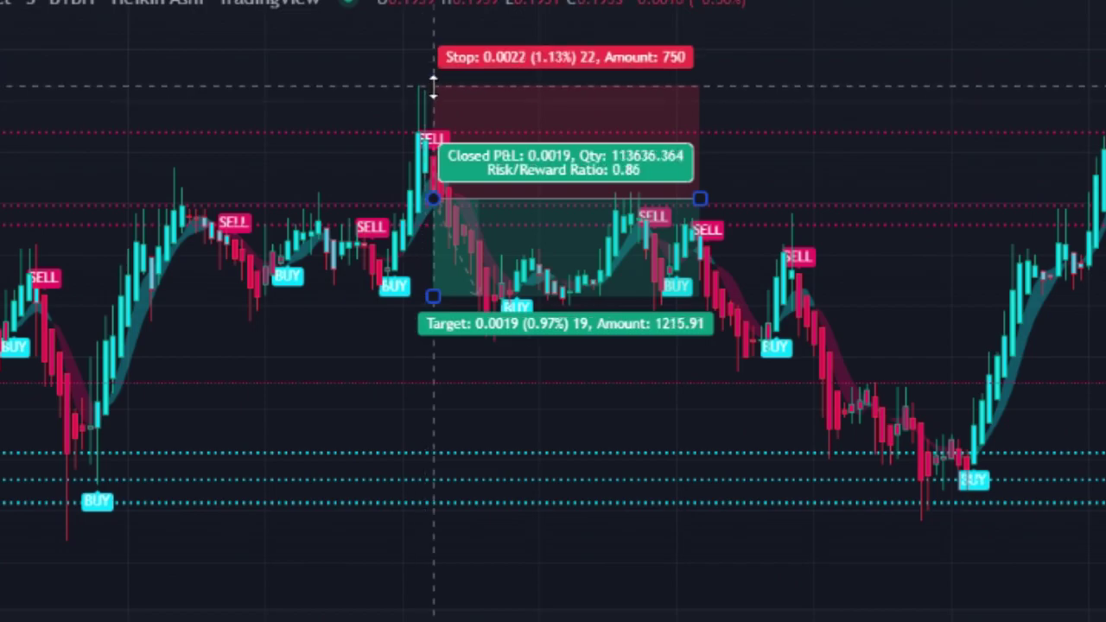
{"action": "left_click_drag", "start_coordinate": [434, 296], "coordinate": [543, 481]}
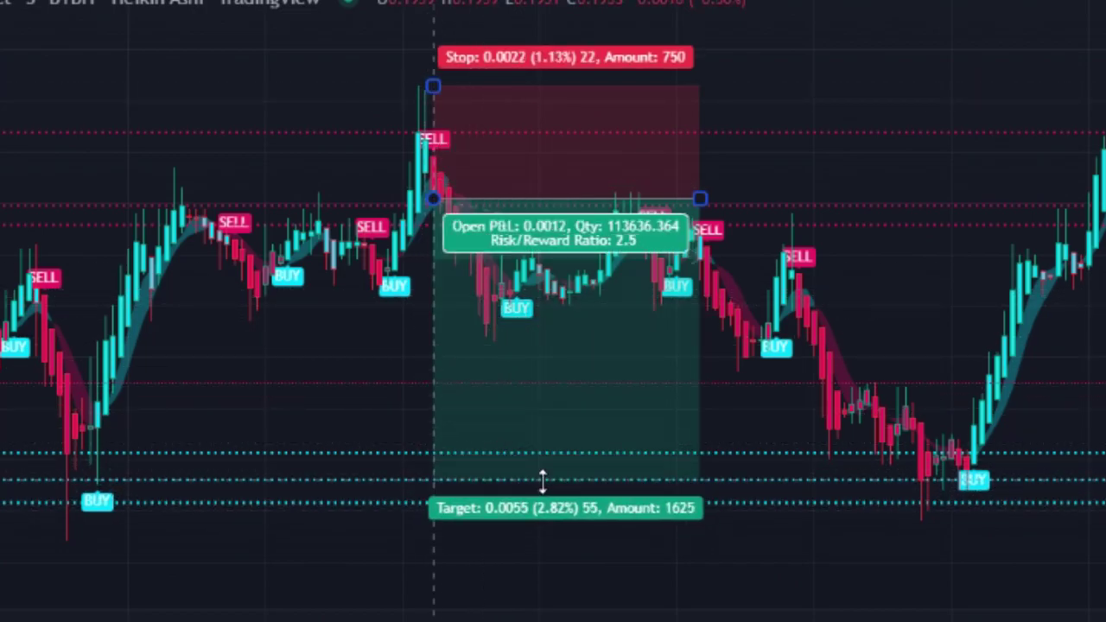
Extend the short position in time so that it ends at about 20:15 on 19 July.
{"action": "left_click_drag", "start_coordinate": [700, 199], "coordinate": [752, 200]}
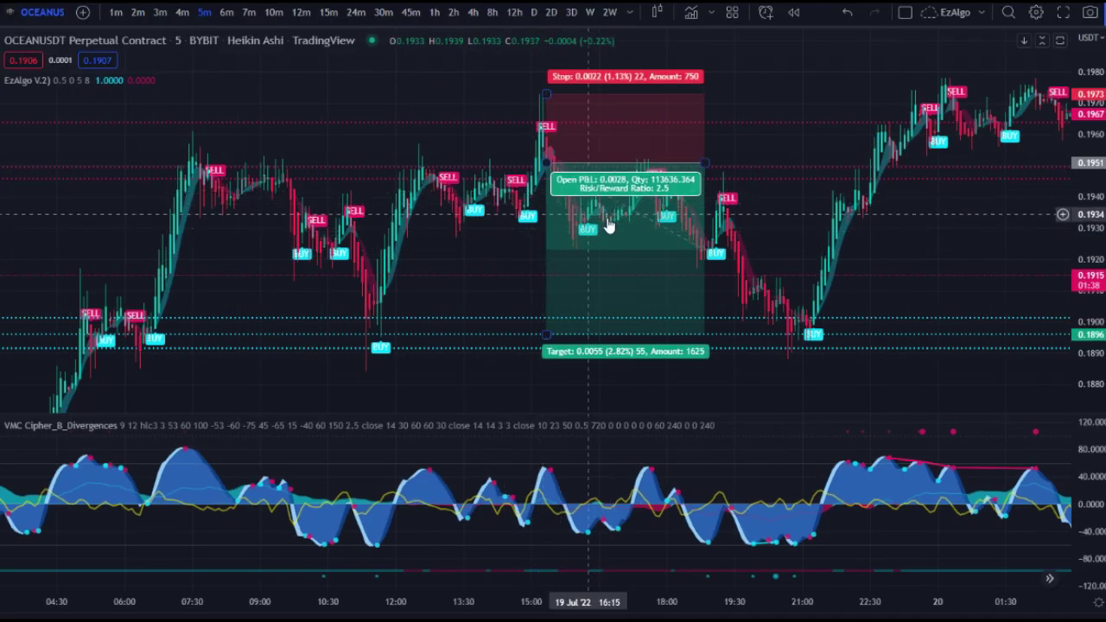
{"action": "left_click", "coordinate": [514, 271]}
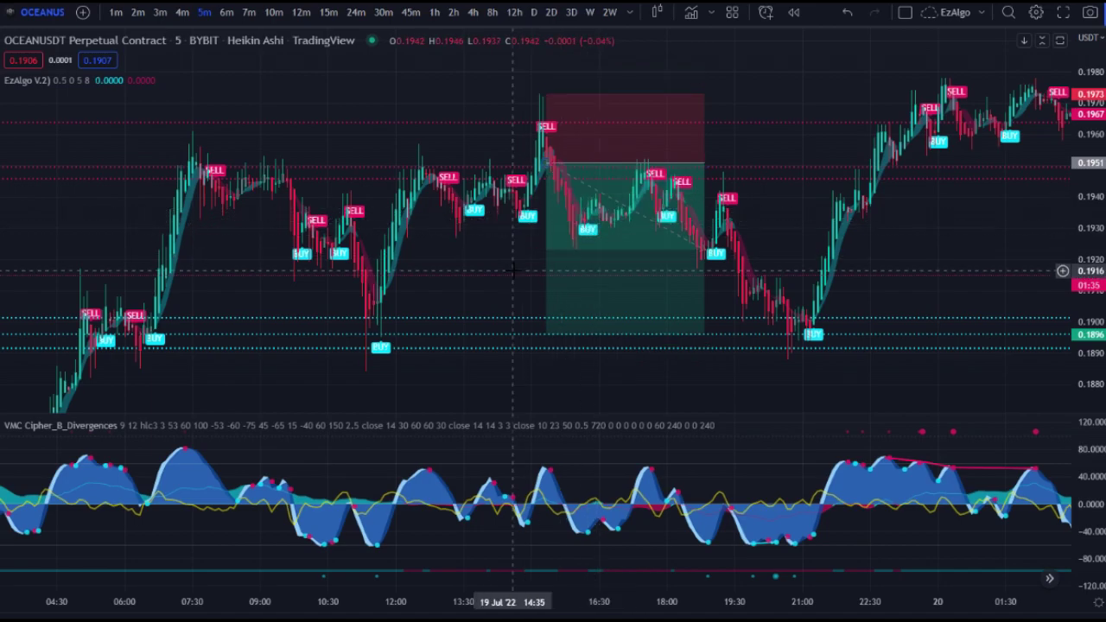
{"action": "left_click", "coordinate": [572, 152]}
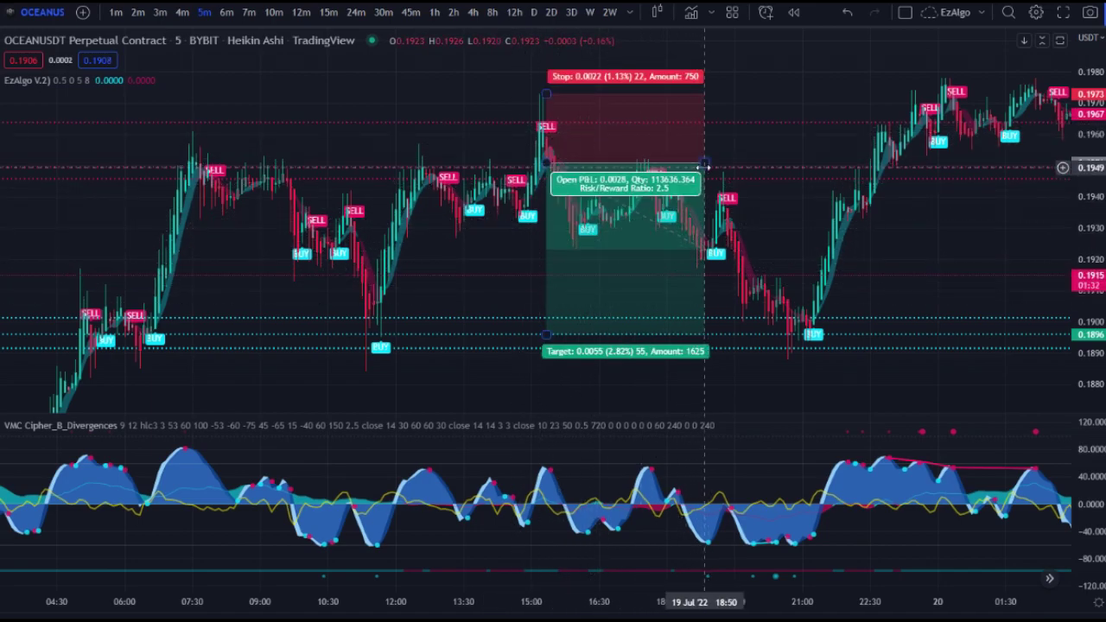
{"action": "left_click_drag", "start_coordinate": [705, 163], "coordinate": [799, 155]}
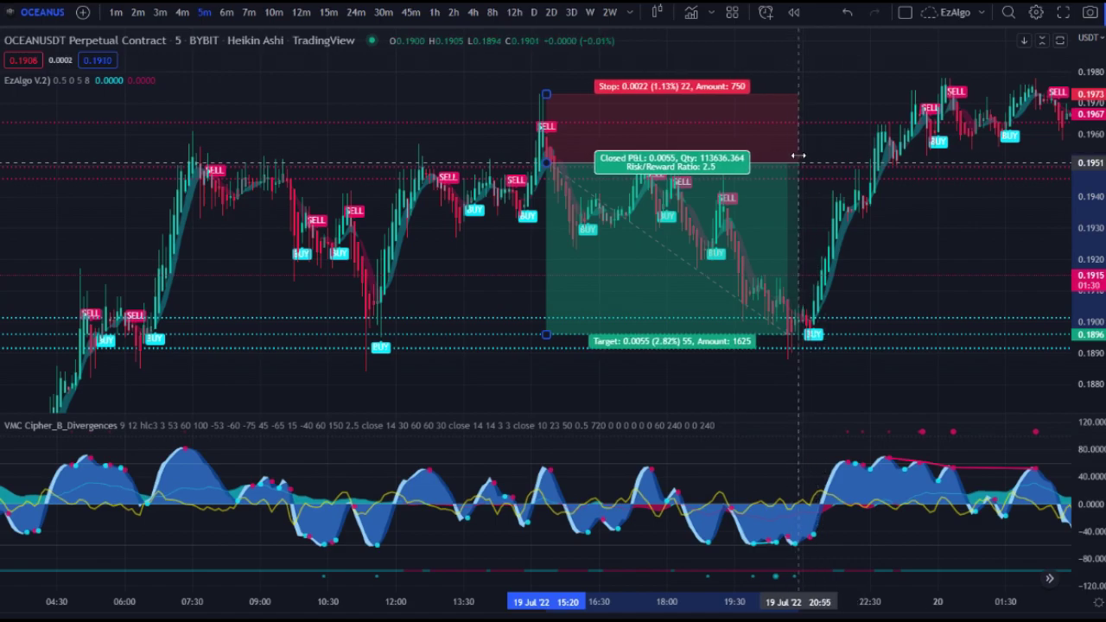
{"action": "left_click", "coordinate": [484, 287]}
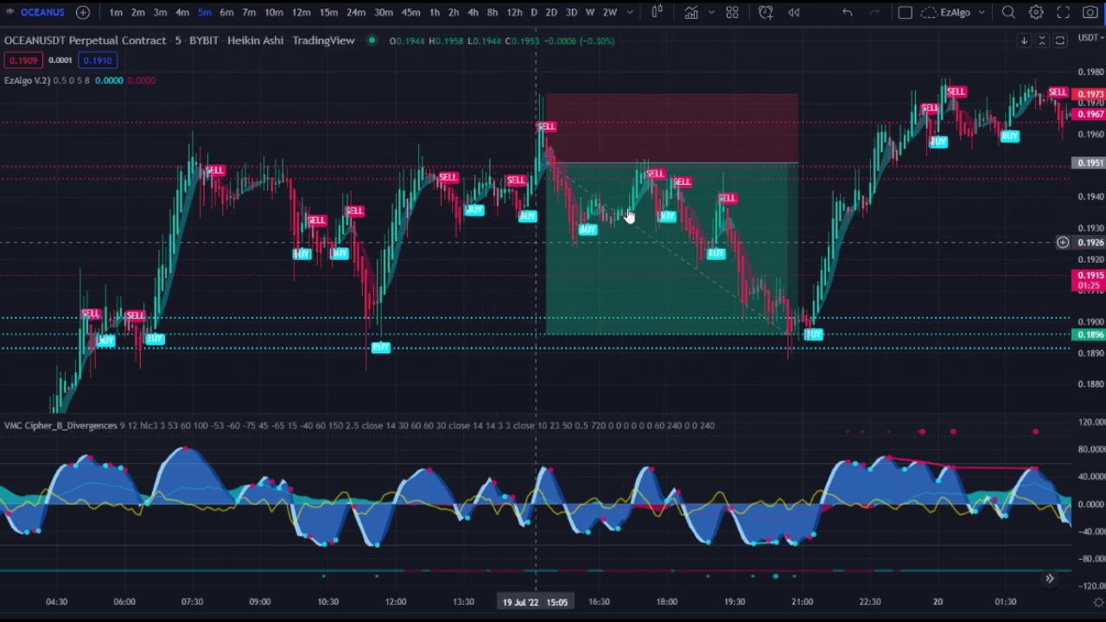
{"action": "left_click_drag", "start_coordinate": [799, 163], "coordinate": [767, 169]}
{"action": "left_click", "coordinate": [780, 216]}
Place a long position at the 20:50 candle on 19 July with its entry at the 0.1901 support line.
{"action": "scroll", "coordinate": [701, 289], "scroll_direction": "up", "scroll_amount": 8}
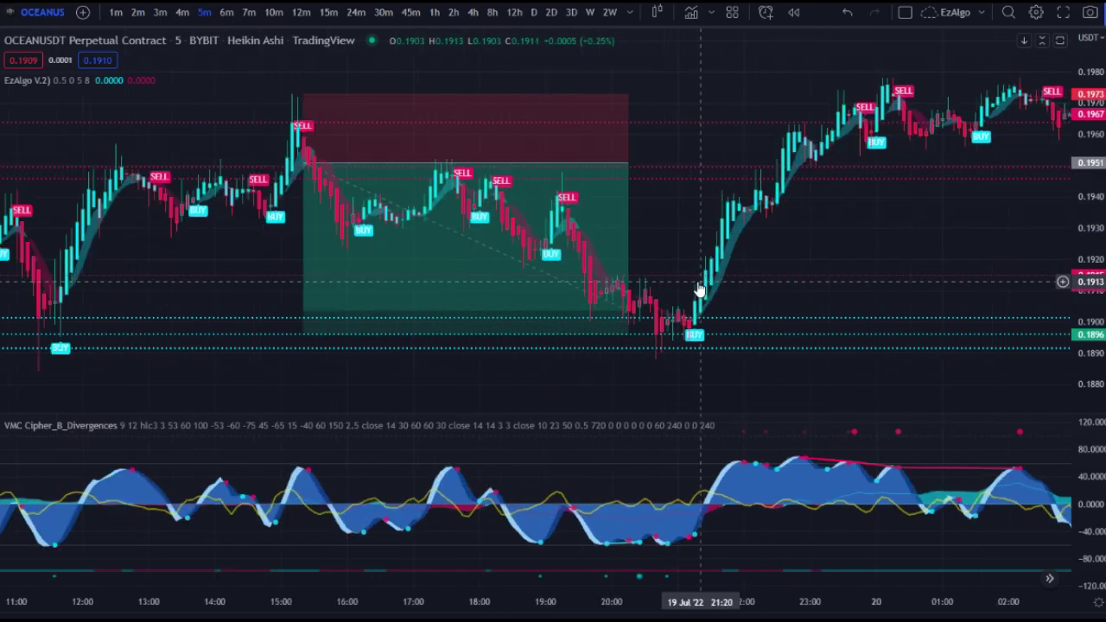
{"action": "scroll", "coordinate": [553, 275], "scroll_direction": "down", "scroll_amount": 2}
{"action": "left_click_drag", "start_coordinate": [567, 282], "coordinate": [552, 268]}
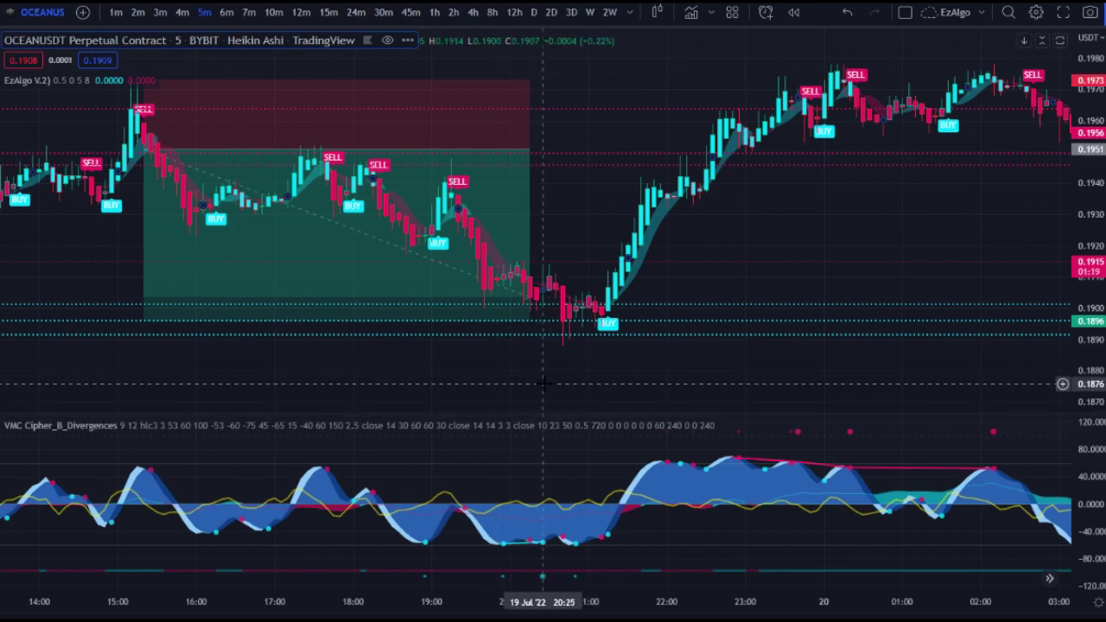
{"action": "scroll", "coordinate": [744, 318], "scroll_direction": "down", "scroll_amount": 3}
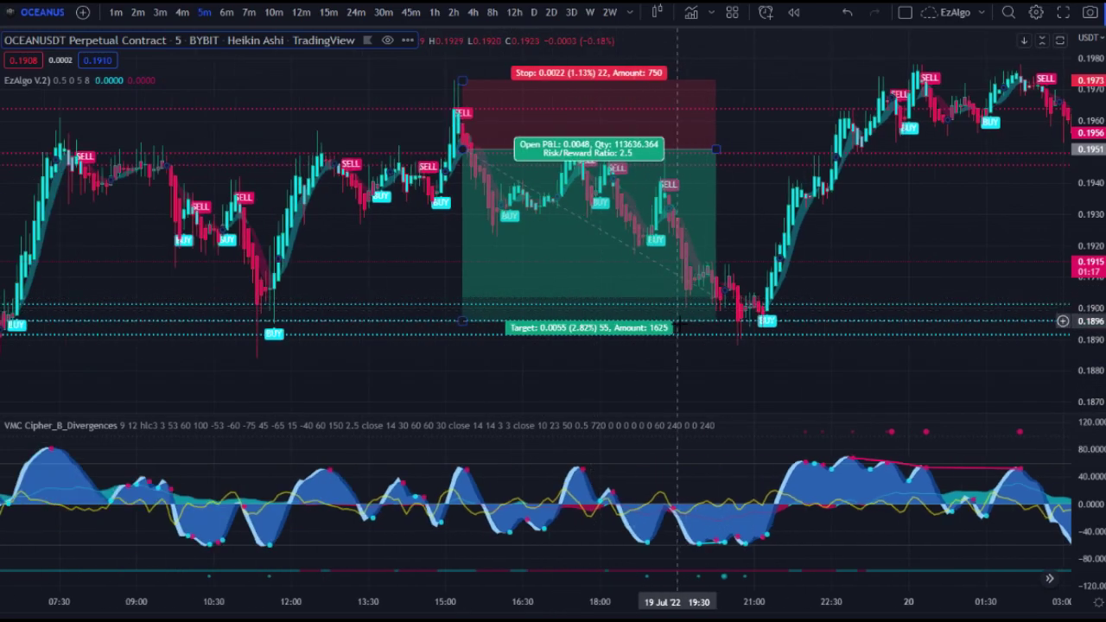
{"action": "scroll", "coordinate": [743, 335], "scroll_direction": "down", "scroll_amount": 2}
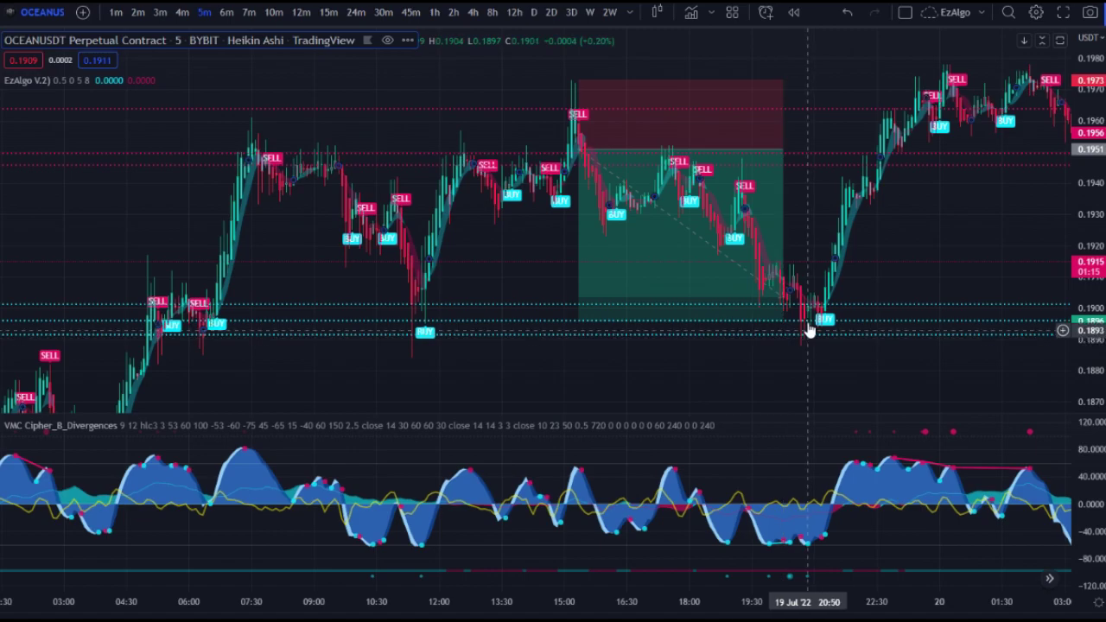
{"action": "scroll", "coordinate": [822, 343], "scroll_direction": "up", "scroll_amount": 5}
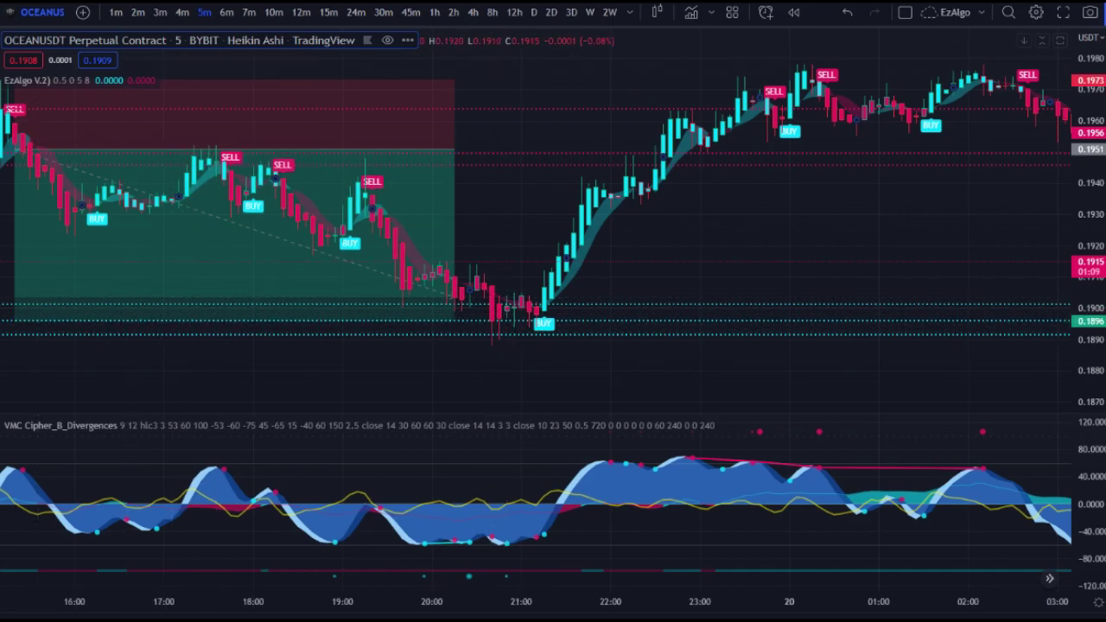
{"action": "left_click", "coordinate": [2, 199]}
{"action": "left_click", "coordinate": [78, 235]}
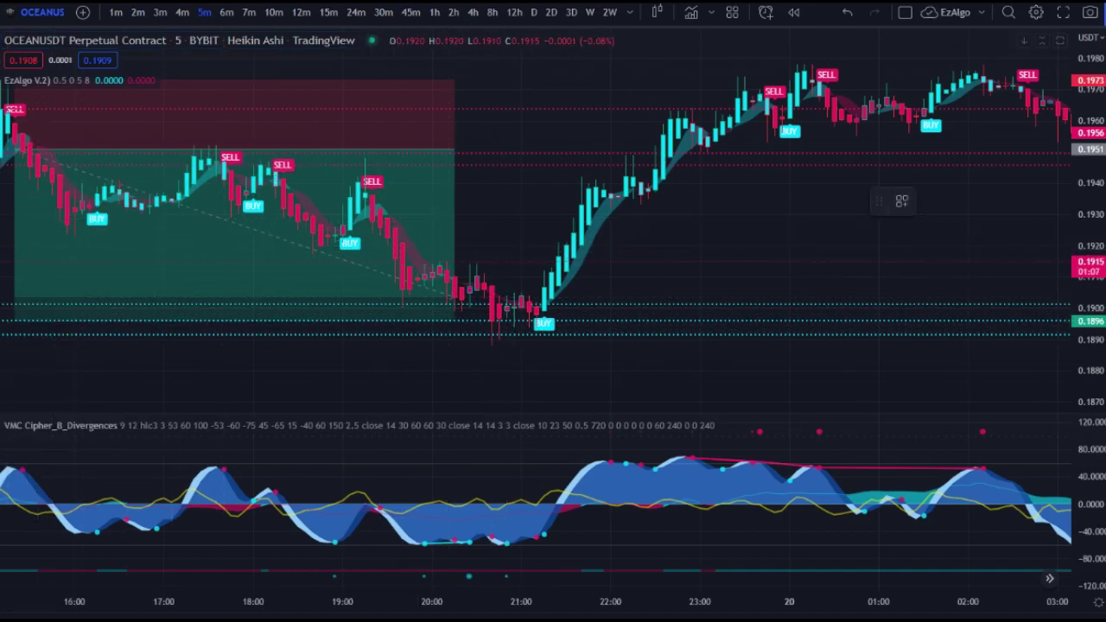
{"action": "left_click", "coordinate": [2, 199]}
{"action": "left_click", "coordinate": [35, 211]}
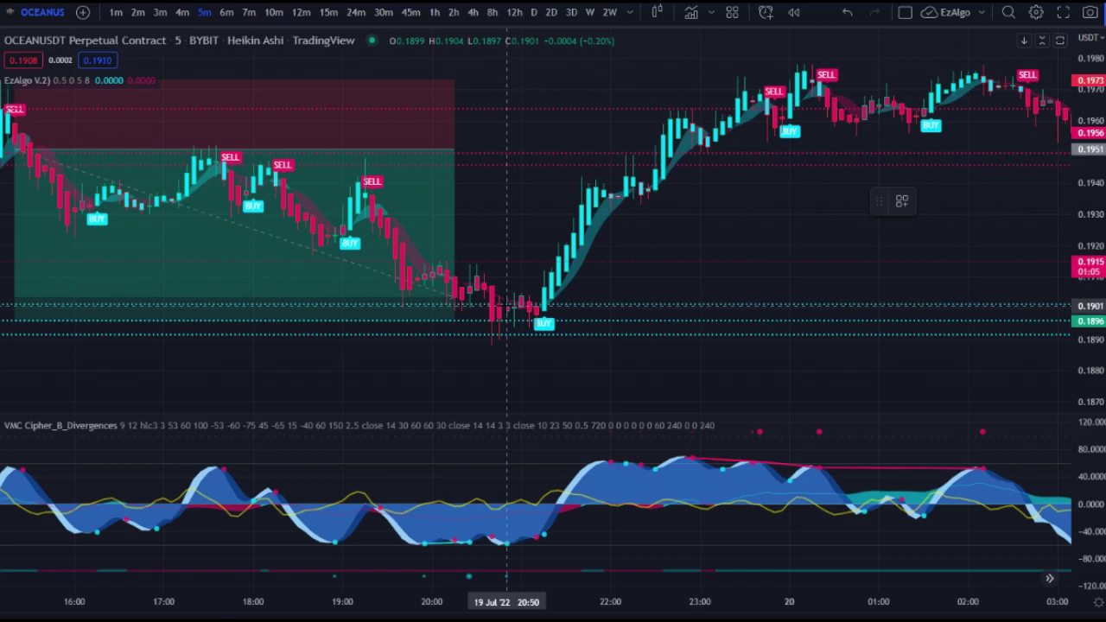
{"action": "left_click", "coordinate": [506, 305]}
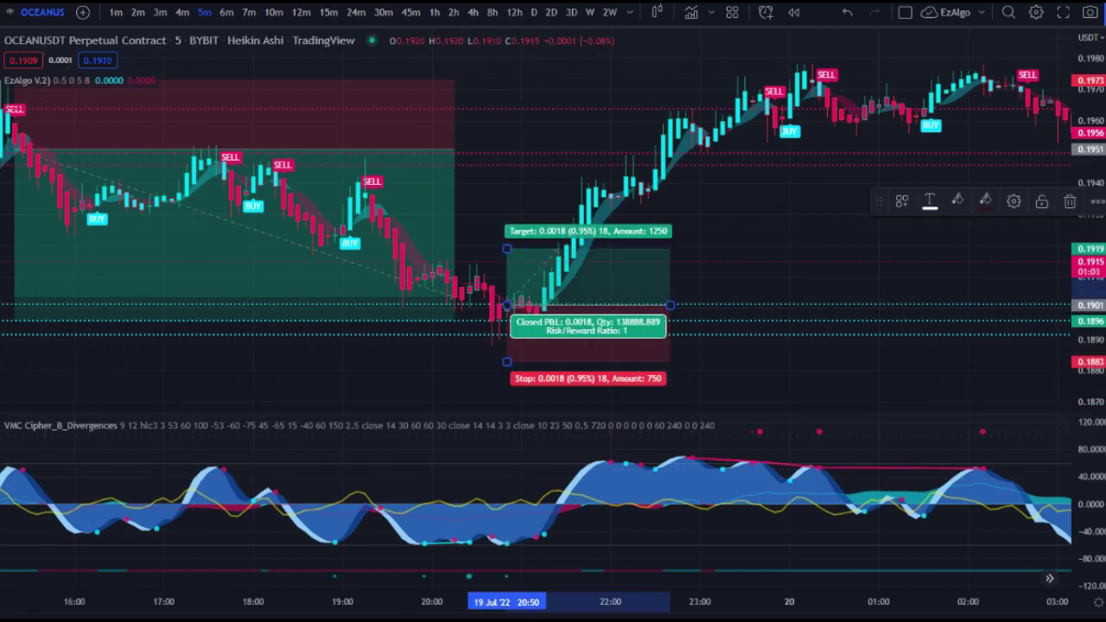
Draw a trend line under the Cipher B wave lows from 19:50 to about 20:55 on 19 July and remove it.
{"action": "key", "text": "alt+t"}
{"action": "left_click", "coordinate": [417, 546]}
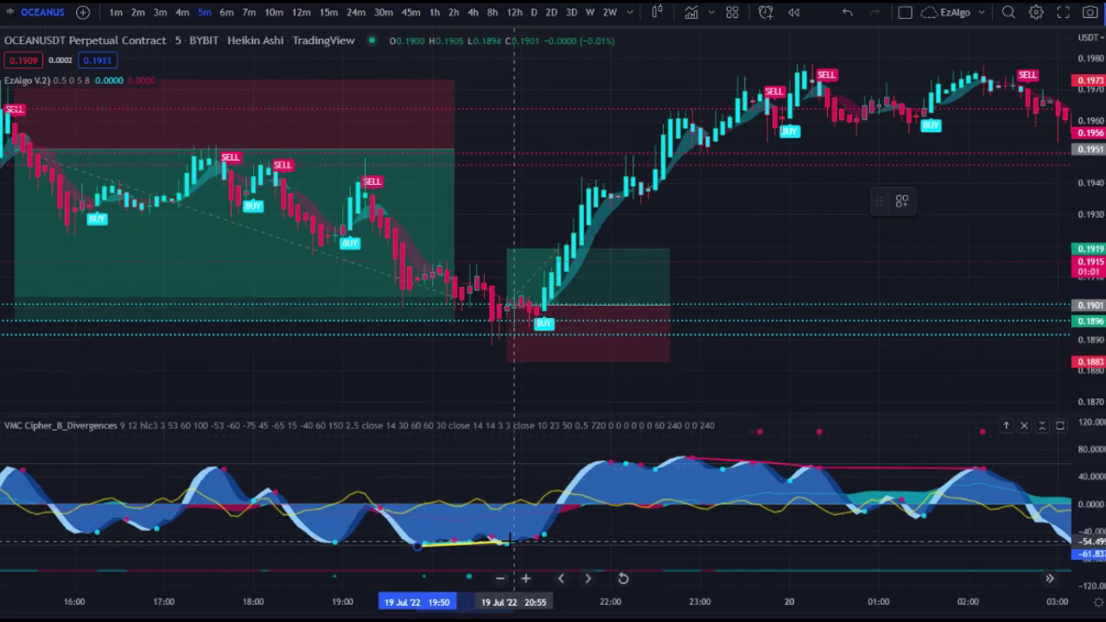
{"action": "left_click", "coordinate": [507, 542]}
{"action": "key", "text": "Delete"}
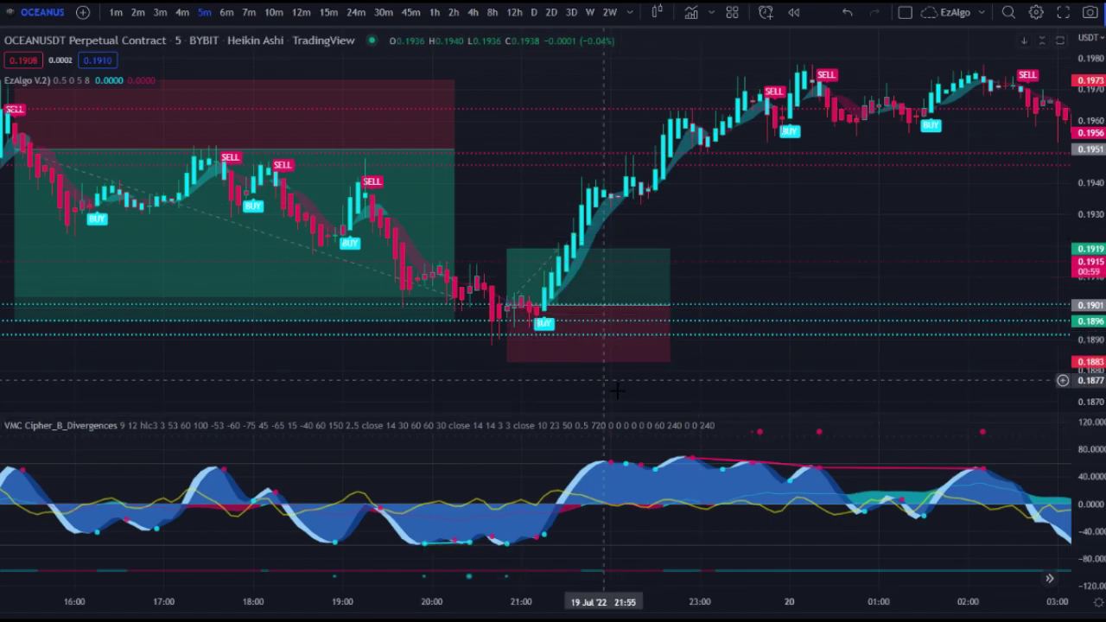
Tighten the long position's stop to 0.1887, below the support lines on 19 July.
{"action": "scroll", "coordinate": [588, 351], "scroll_direction": "up", "scroll_amount": 3}
{"action": "left_click_drag", "start_coordinate": [1096, 195], "coordinate": [1104, 175]}
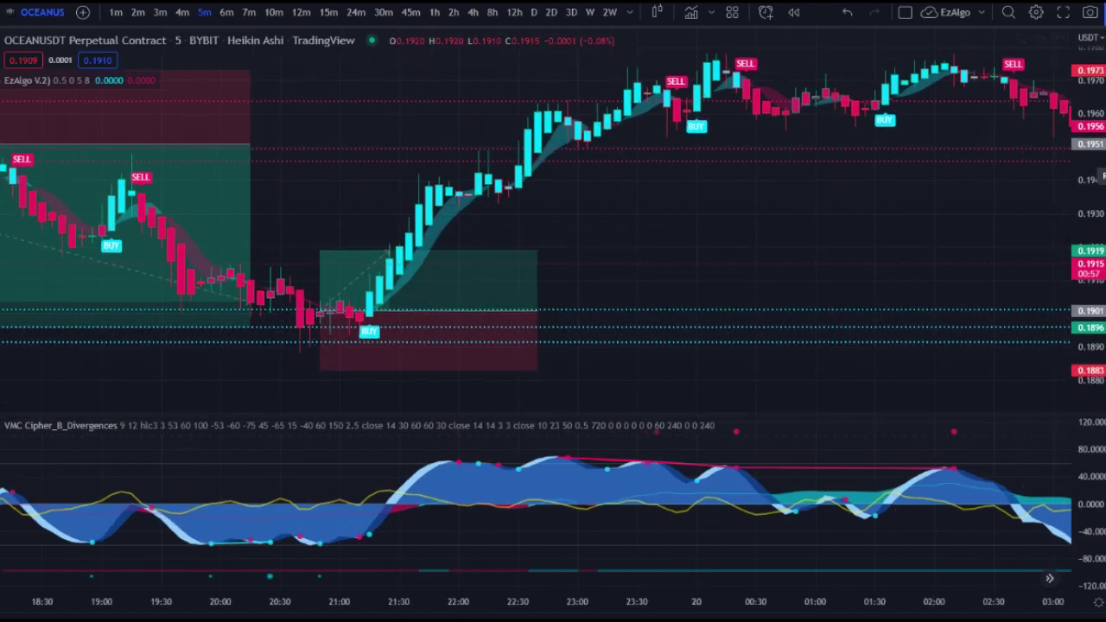
{"action": "left_click_drag", "start_coordinate": [1091, 294], "coordinate": [1091, 177]}
{"action": "left_click_drag", "start_coordinate": [583, 357], "coordinate": [814, 244]}
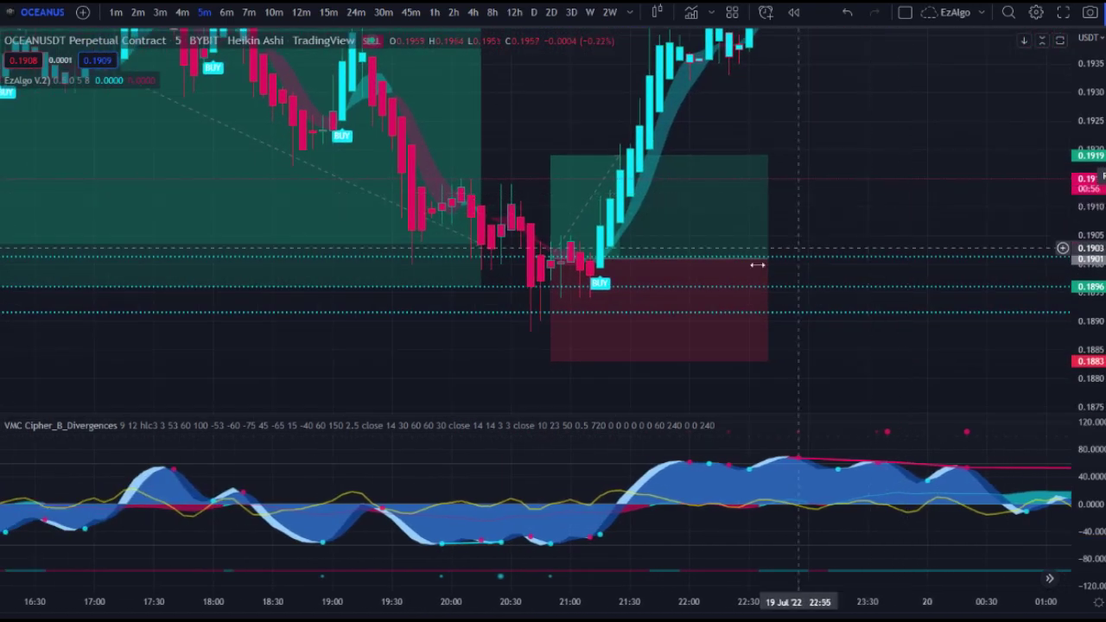
{"action": "left_click", "coordinate": [551, 270]}
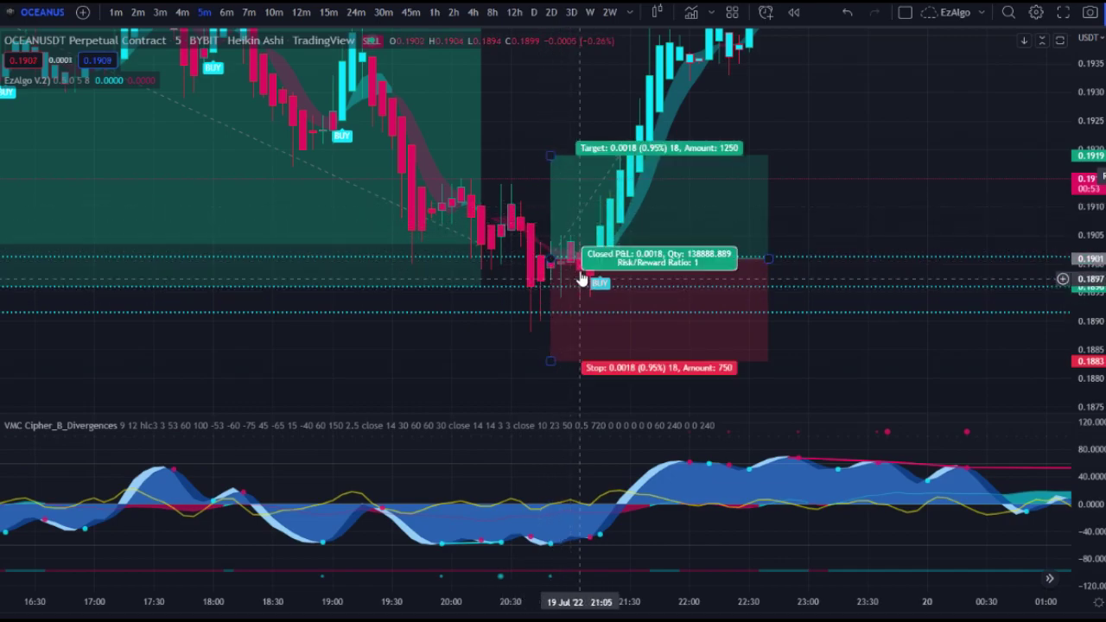
{"action": "left_click_drag", "start_coordinate": [593, 362], "coordinate": [560, 332]}
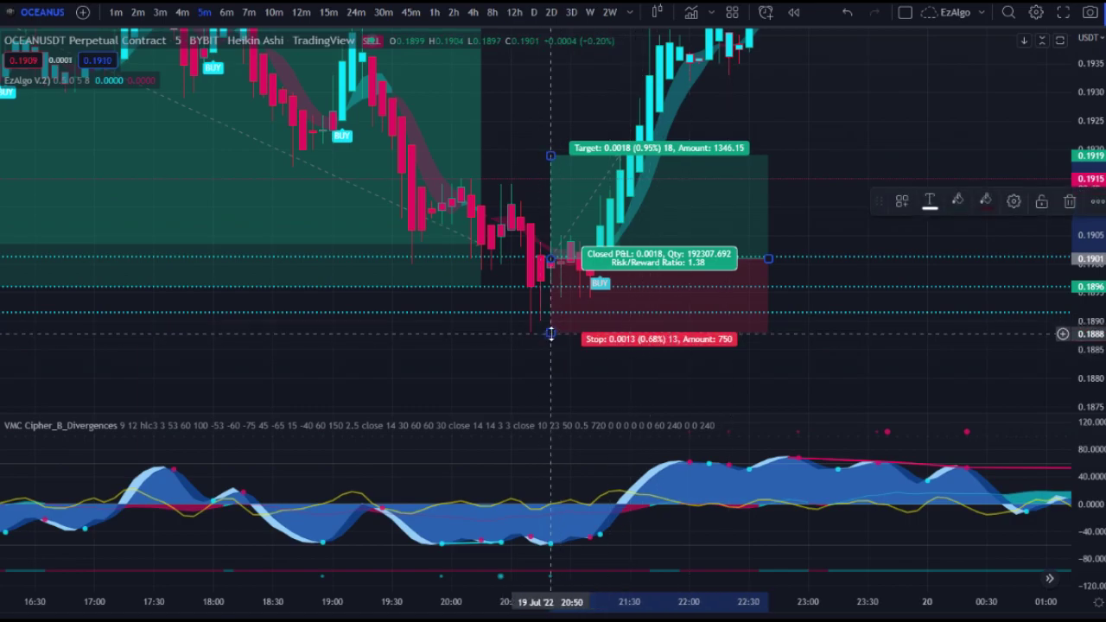
{"action": "left_click_drag", "start_coordinate": [561, 335], "coordinate": [556, 338]}
Raise the long position's target to the 0.1946 resistance line and extend the position to about 23:30 on 19 July.
{"action": "scroll", "coordinate": [778, 311], "scroll_direction": "down", "scroll_amount": 6}
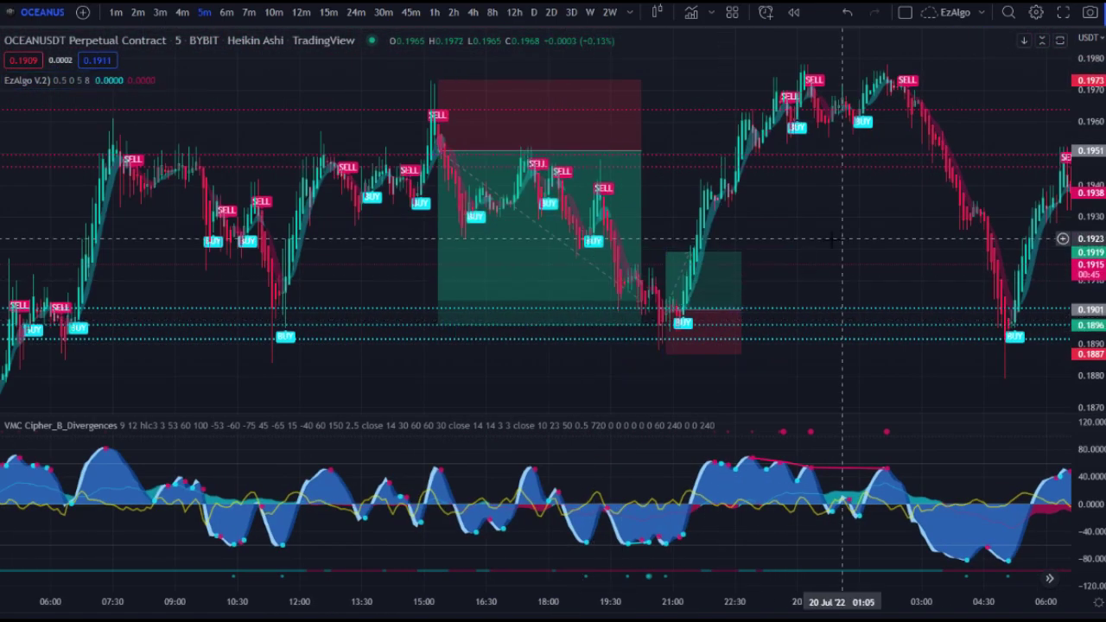
{"action": "left_click_drag", "start_coordinate": [846, 240], "coordinate": [751, 250]}
{"action": "left_click_drag", "start_coordinate": [571, 263], "coordinate": [595, 177]}
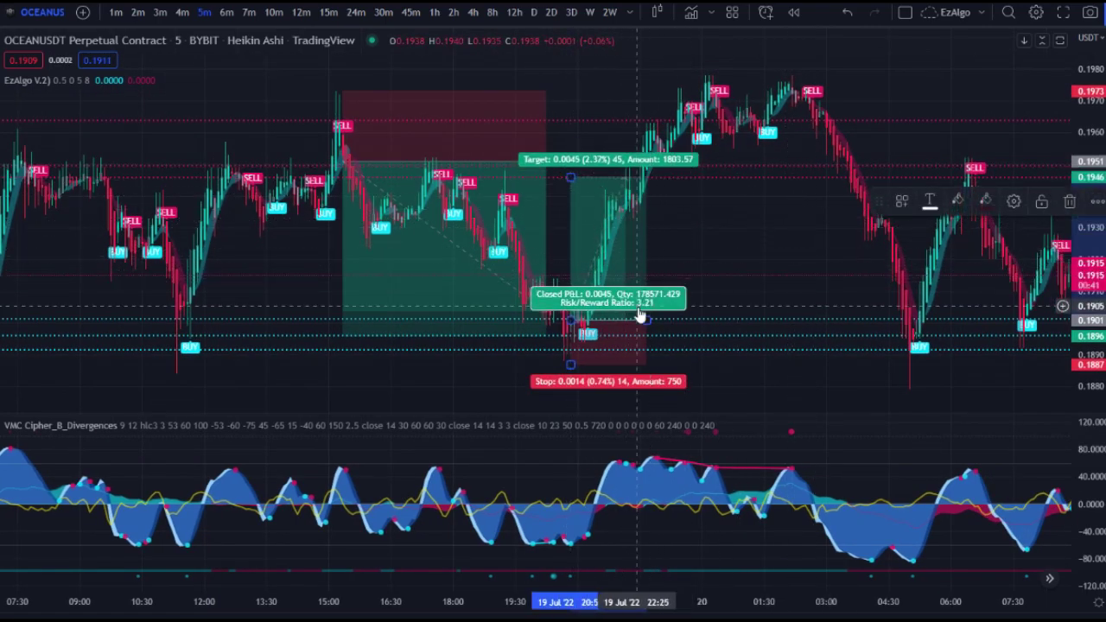
{"action": "left_click_drag", "start_coordinate": [646, 319], "coordinate": [681, 320]}
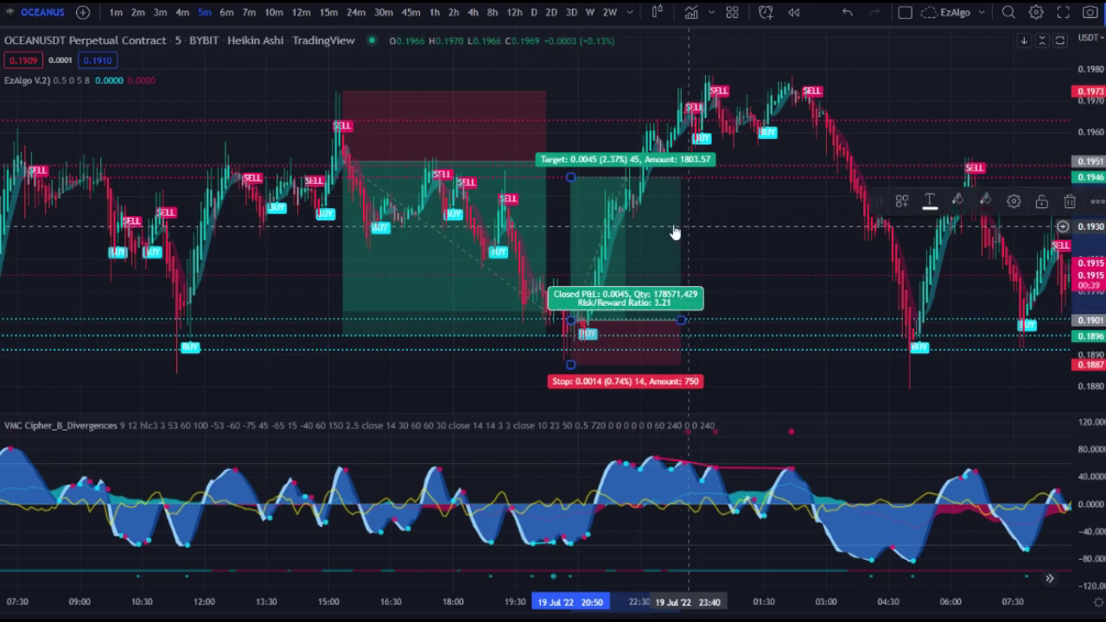
{"action": "scroll", "coordinate": [723, 228], "scroll_direction": "down", "scroll_amount": 1}
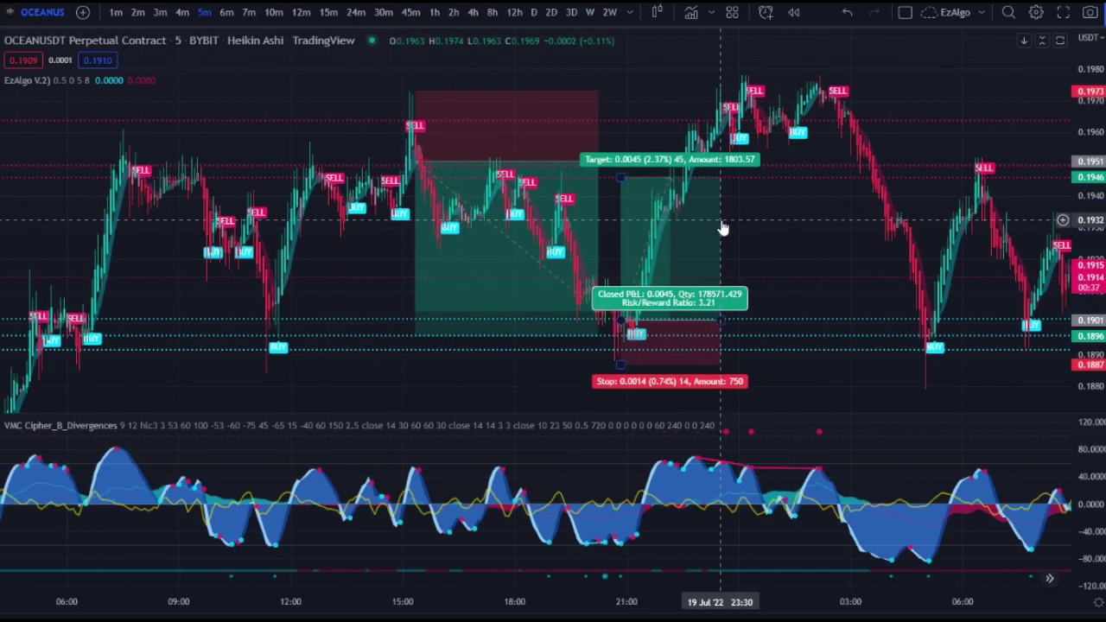
Place a narrow short position at 22:55 on 19 July with entry 0.1957, stop 0.1965 and target 0.1956.
{"action": "left_click_drag", "start_coordinate": [747, 245], "coordinate": [649, 275]}
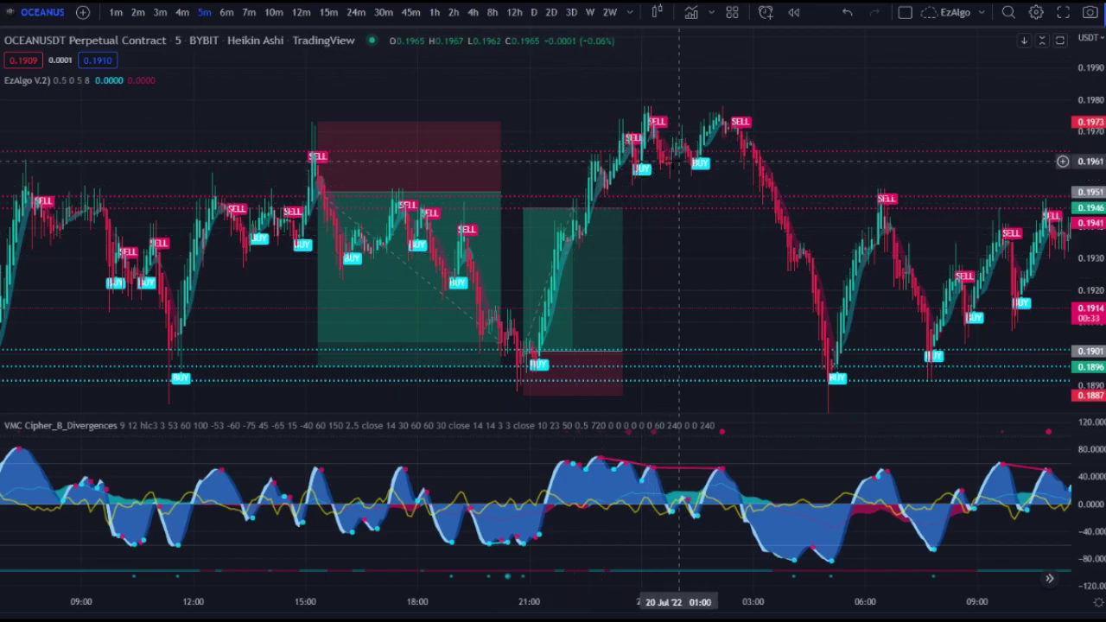
{"action": "scroll", "coordinate": [530, 102], "scroll_direction": "up", "scroll_amount": 3}
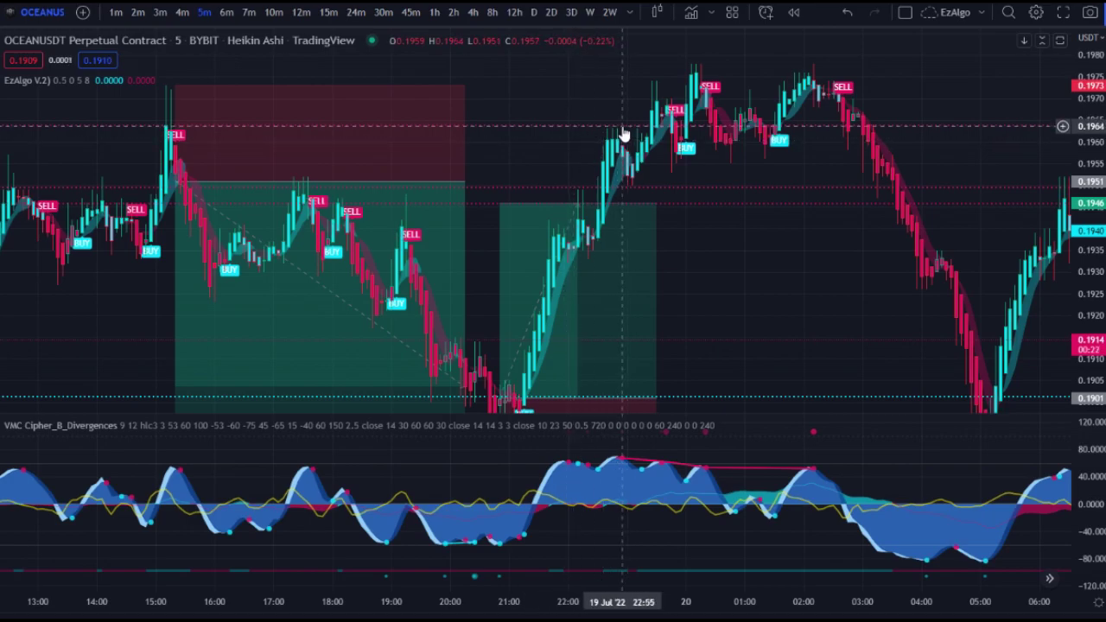
{"action": "left_click", "coordinate": [2, 201]}
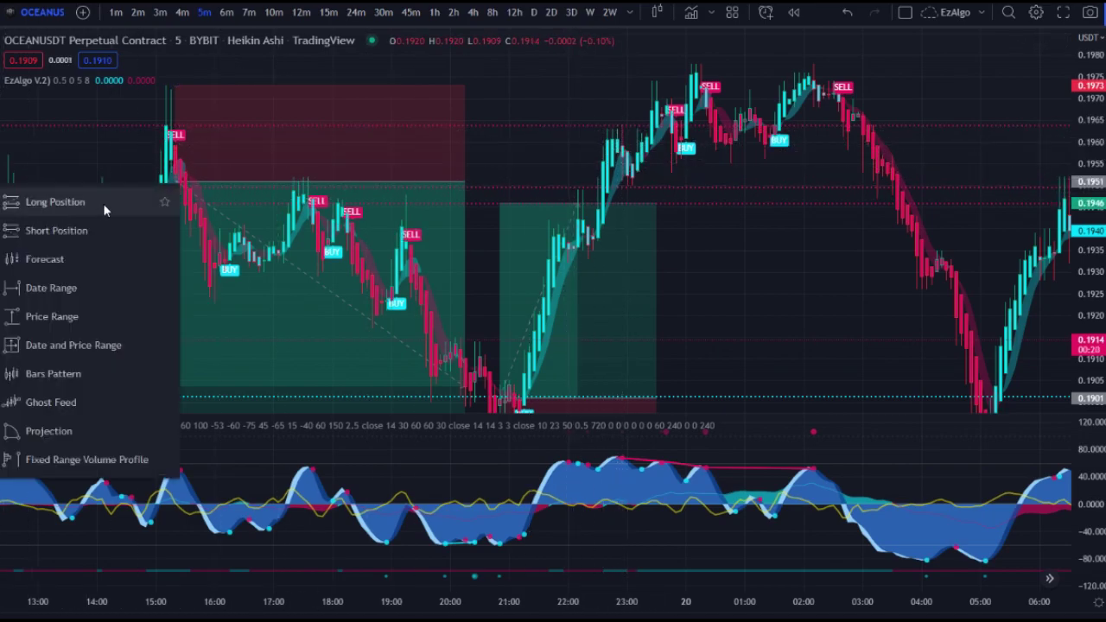
{"action": "left_click", "coordinate": [112, 230]}
{"action": "left_click", "coordinate": [623, 157]}
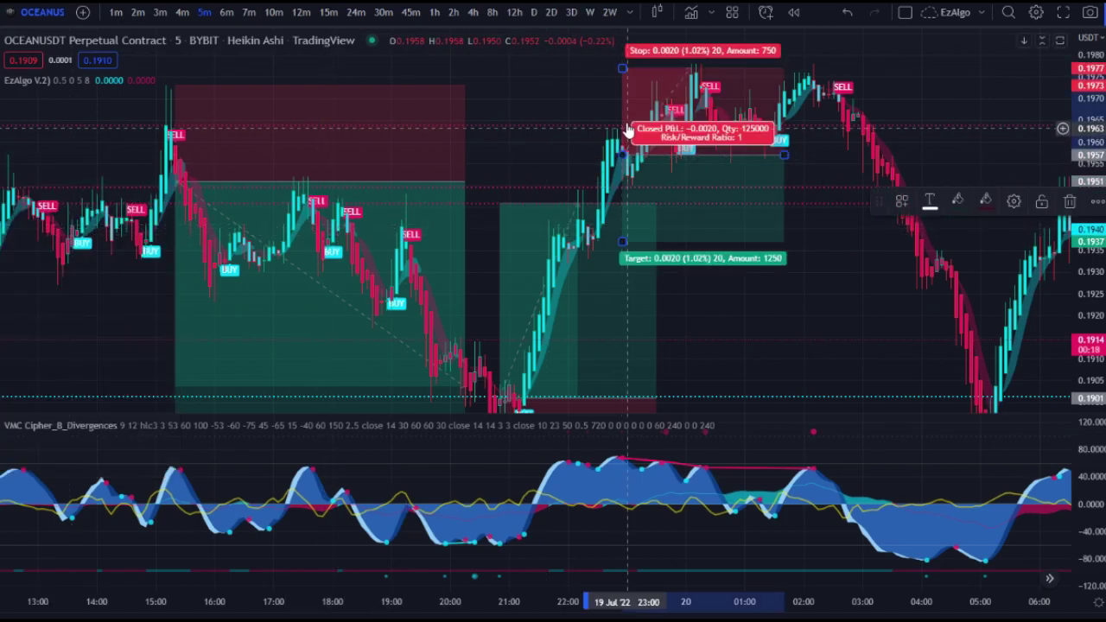
{"action": "left_click_drag", "start_coordinate": [623, 69], "coordinate": [623, 121]}
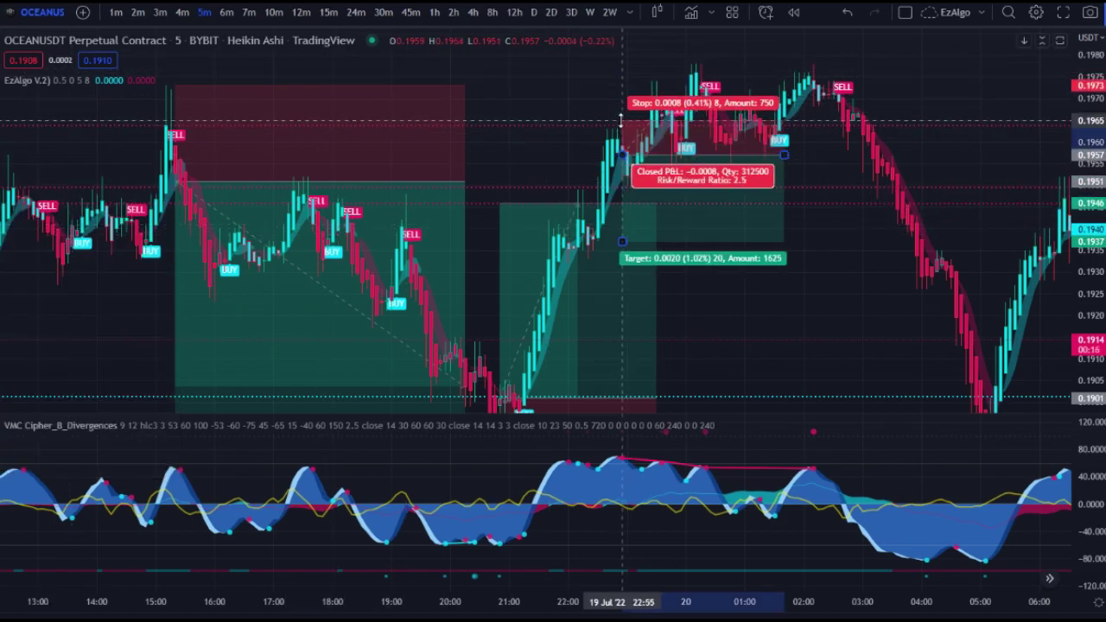
{"action": "left_click_drag", "start_coordinate": [623, 242], "coordinate": [623, 159]}
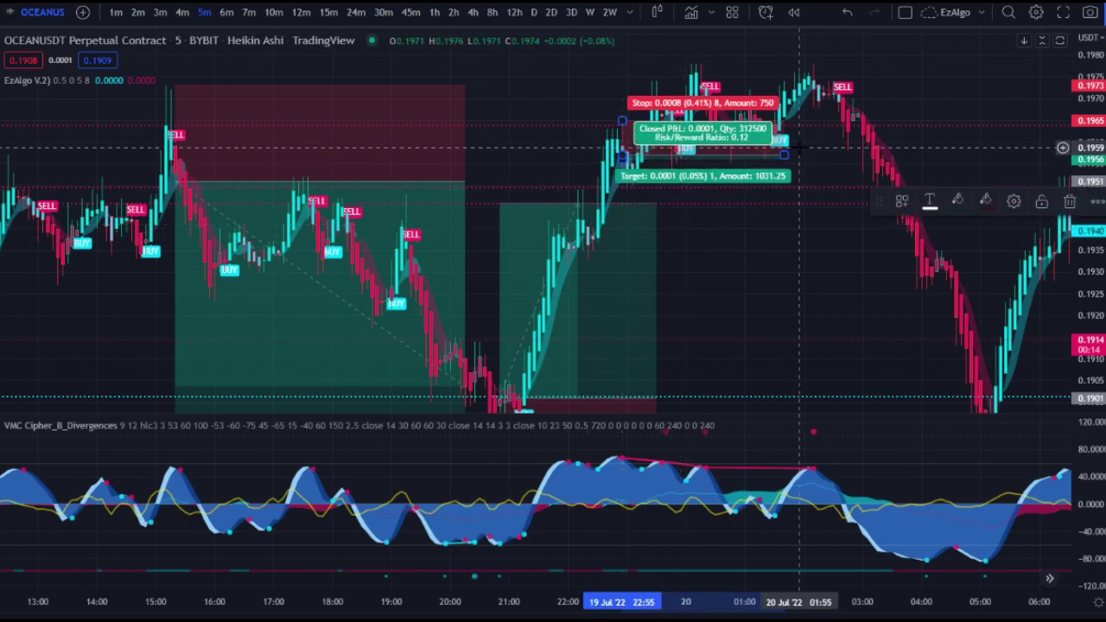
{"action": "left_click_drag", "start_coordinate": [785, 157], "coordinate": [634, 163]}
{"action": "left_click", "coordinate": [794, 175]}
Place a narrow short position at about 23:35 on 19 July with entry 0.1966, stop 0.1975 and target 0.1965.
{"action": "left_click_drag", "start_coordinate": [733, 195], "coordinate": [634, 189]}
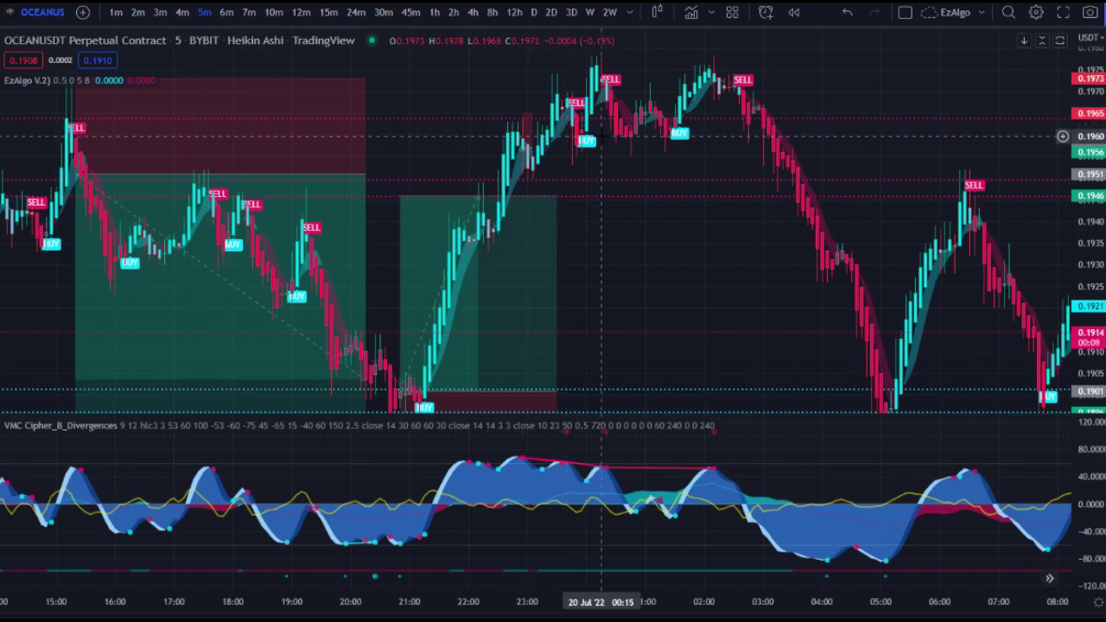
{"action": "left_click", "coordinate": [1, 198]}
{"action": "left_click", "coordinate": [55, 231]}
{"action": "left_click", "coordinate": [556, 223]}
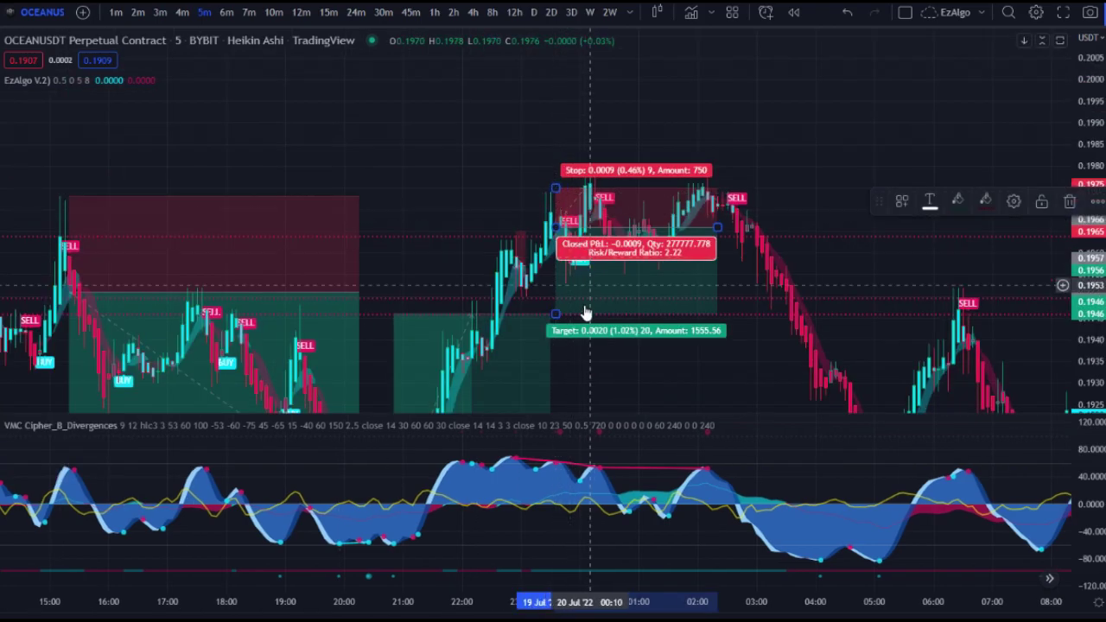
{"action": "mouse_move", "coordinate": [556, 225]}
{"action": "left_mouse_down"}
{"action": "mouse_move", "coordinate": [557, 240]}
{"action": "mouse_move", "coordinate": [562, 169]}
{"action": "left_mouse_up"}
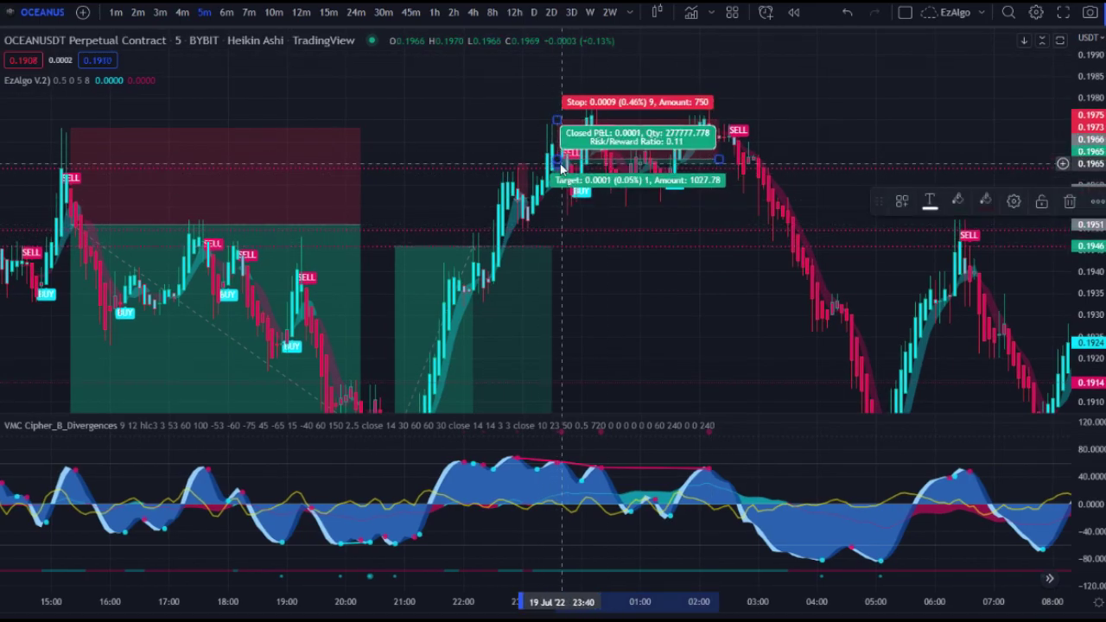
{"action": "key", "text": "Delete"}
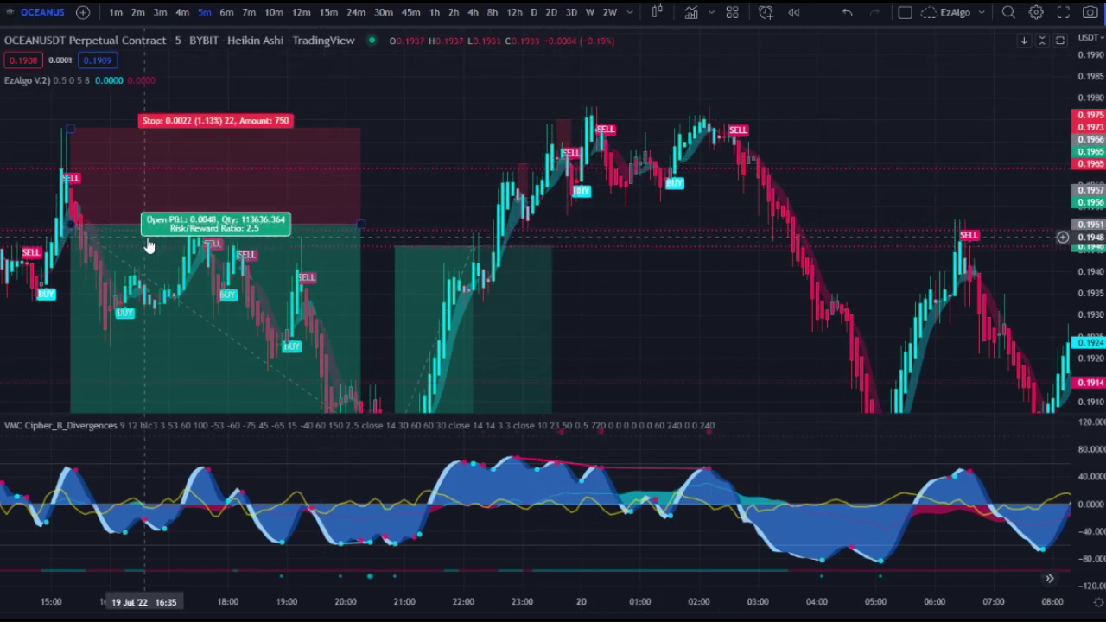
Place a short position at 00:20 on 20 July with entry 0.1968, stop 0.1979 and target at the 0.1891 support line.
{"action": "left_click", "coordinate": [2, 203]}
{"action": "left_click", "coordinate": [67, 228]}
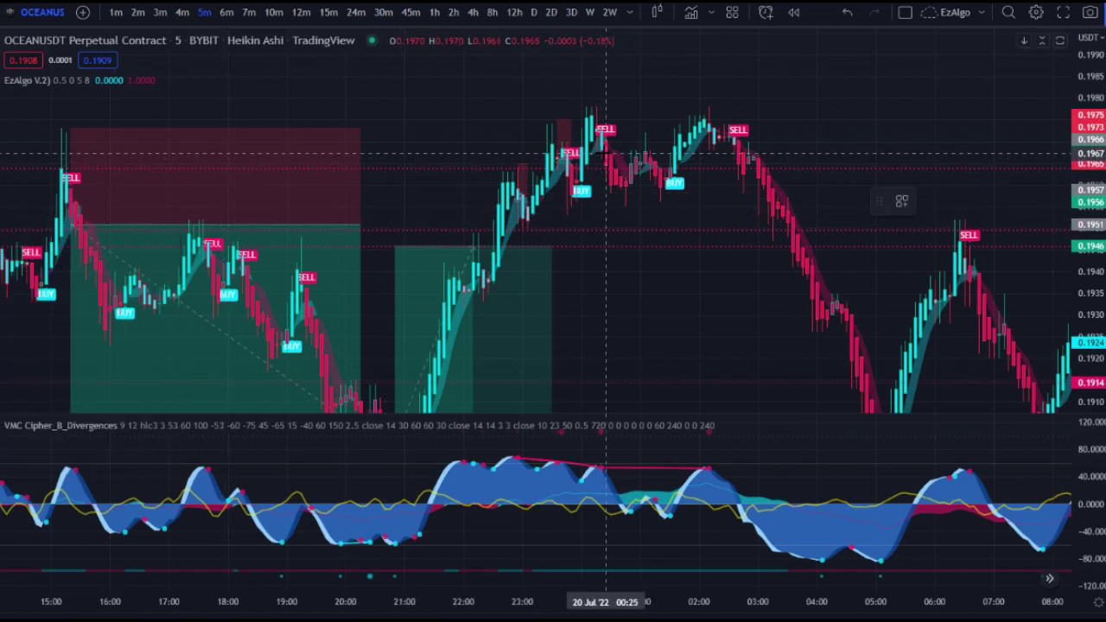
{"action": "left_click", "coordinate": [601, 152]}
{"action": "left_click_drag", "start_coordinate": [600, 49], "coordinate": [598, 103]}
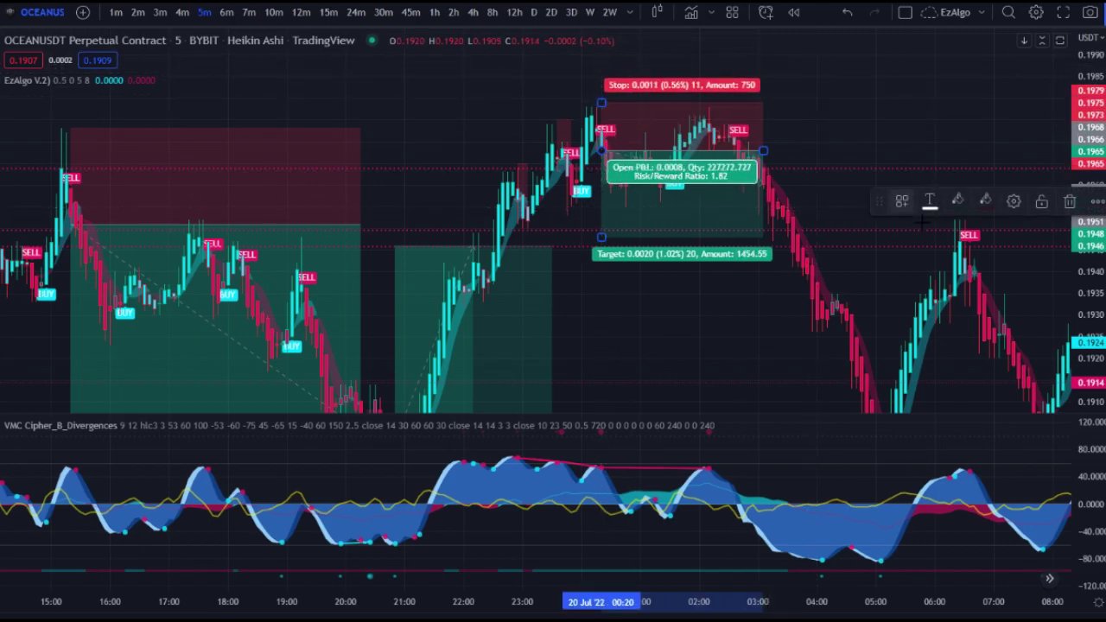
{"action": "left_click_drag", "start_coordinate": [872, 278], "coordinate": [684, 138]}
{"action": "mouse_move", "coordinate": [496, 91]}
{"action": "left_mouse_down"}
{"action": "mouse_move", "coordinate": [506, 93]}
{"action": "mouse_move", "coordinate": [513, 343]}
{"action": "left_mouse_up"}
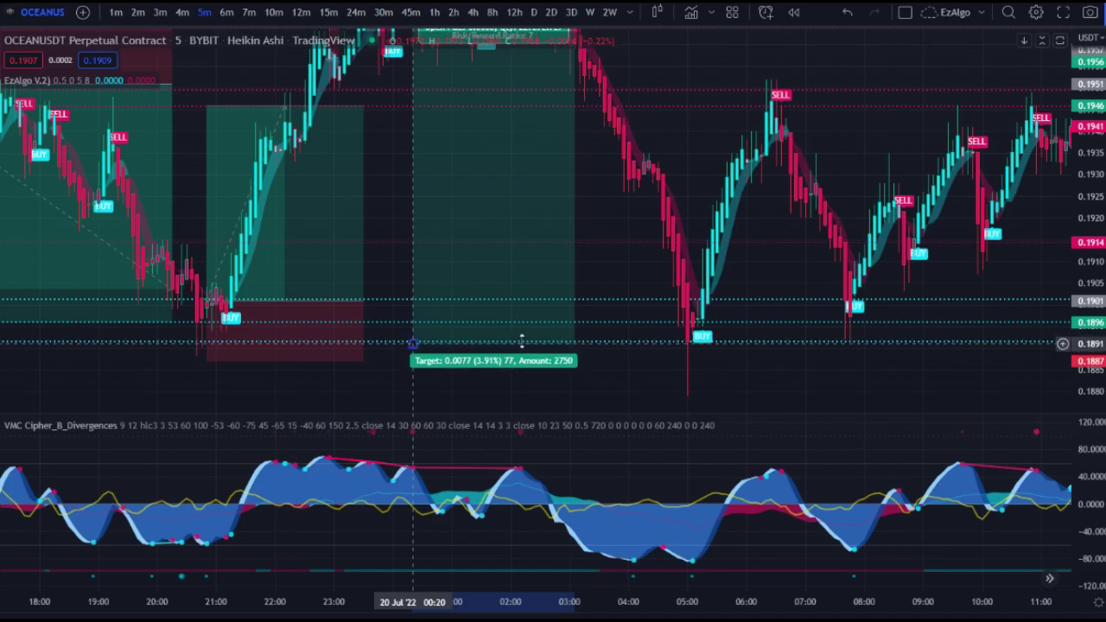
Examine the placed positions and the 20 July price action against the support and resistance lines and the Cipher B waves.
{"action": "scroll", "coordinate": [691, 285], "scroll_direction": "down", "scroll_amount": 3}
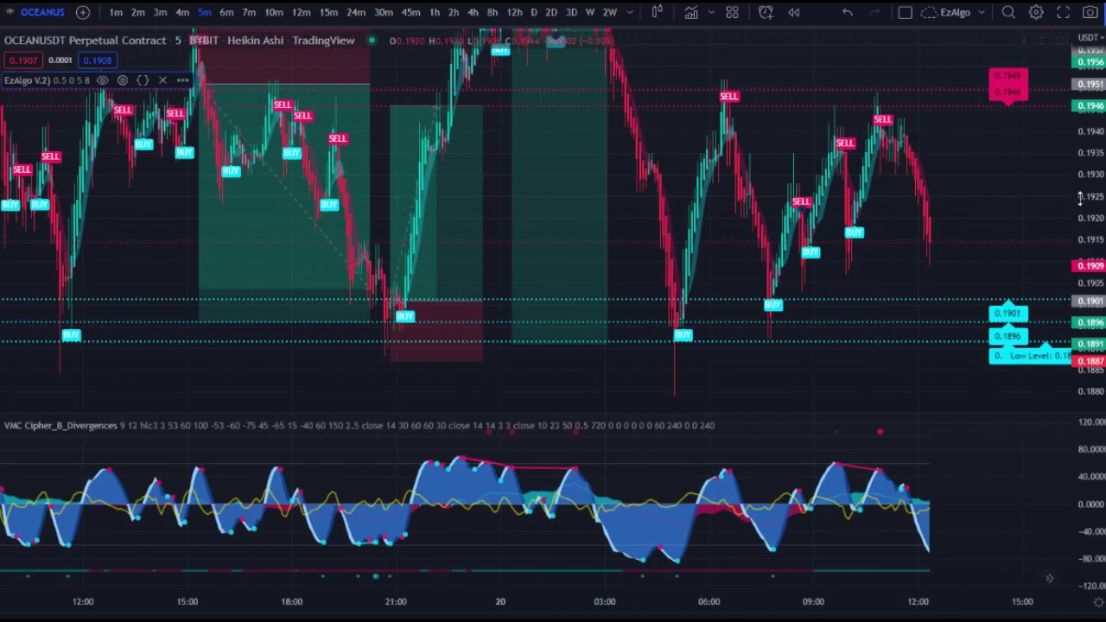
{"action": "left_click_drag", "start_coordinate": [1081, 197], "coordinate": [1079, 316]}
{"action": "left_click_drag", "start_coordinate": [719, 128], "coordinate": [858, 157]}
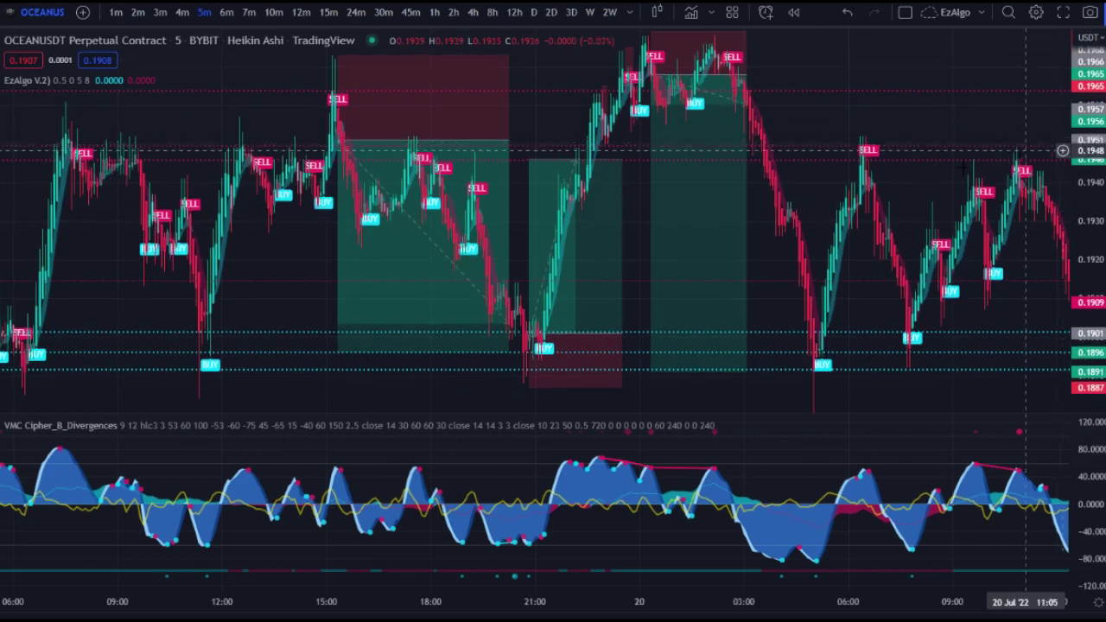
{"action": "scroll", "coordinate": [711, 234], "scroll_direction": "up", "scroll_amount": 3}
{"action": "scroll", "coordinate": [700, 237], "scroll_direction": "up", "scroll_amount": 2}
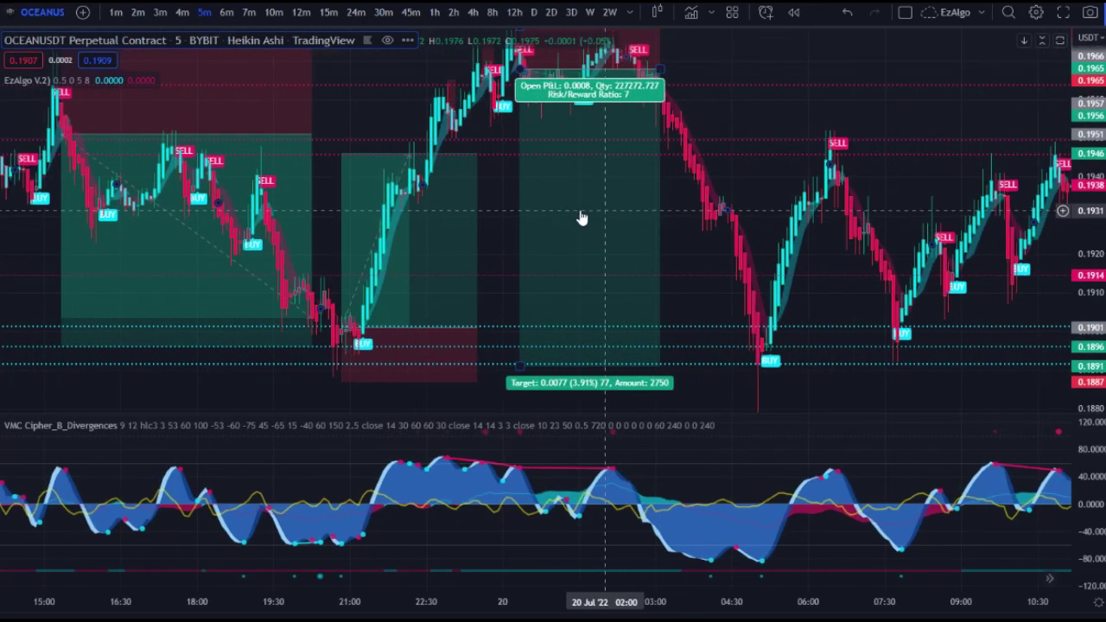
{"action": "left_click_drag", "start_coordinate": [1091, 131], "coordinate": [1091, 167]}
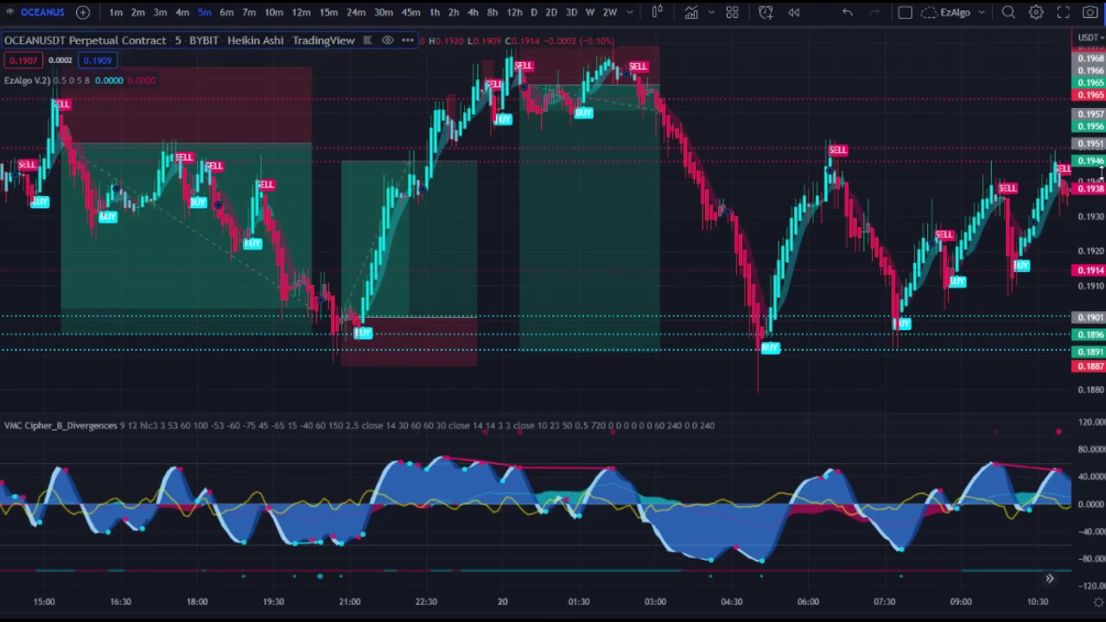
{"action": "scroll", "coordinate": [582, 235], "scroll_direction": "down", "scroll_amount": 1}
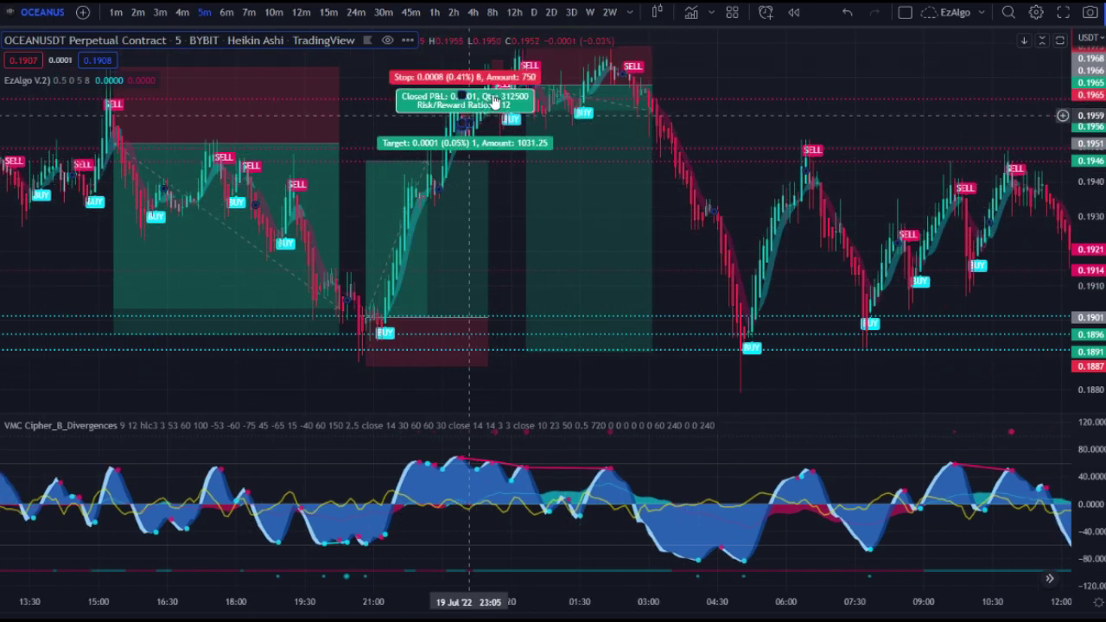
{"action": "scroll", "coordinate": [864, 168], "scroll_direction": "down", "scroll_amount": 1}
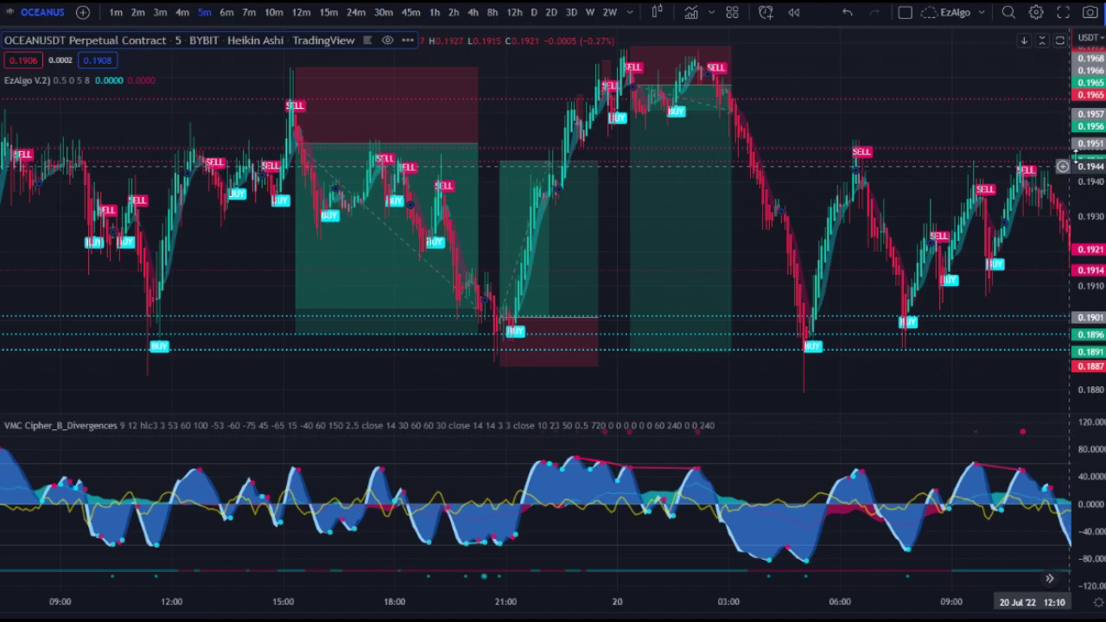
{"action": "left_click_drag", "start_coordinate": [1084, 162], "coordinate": [1084, 197]}
{"action": "left_click_drag", "start_coordinate": [798, 132], "coordinate": [795, 128]}
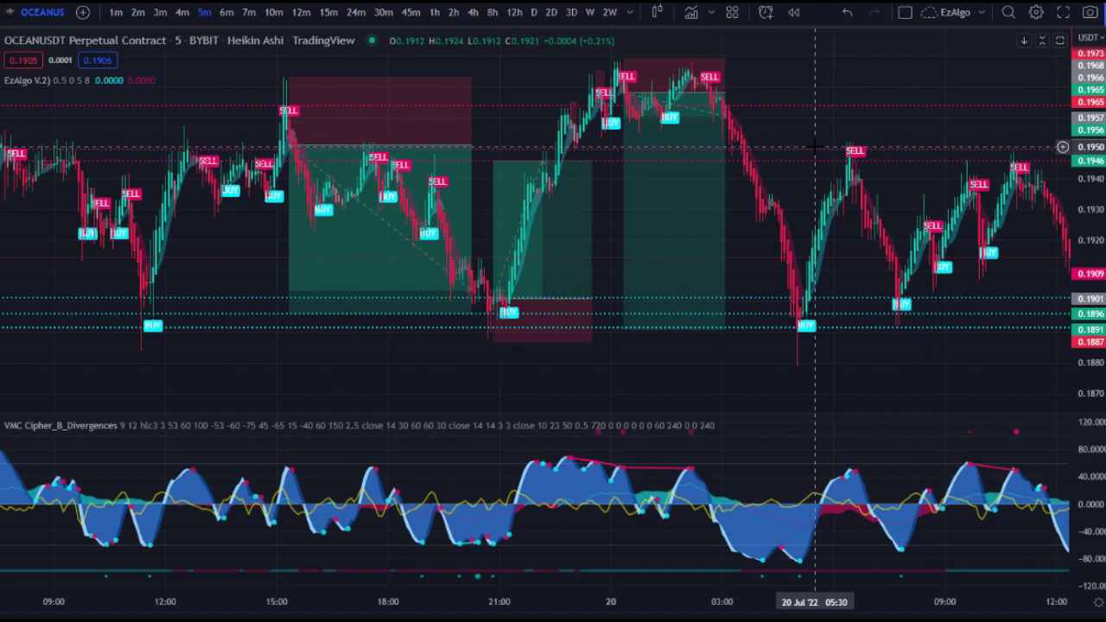
{"action": "scroll", "coordinate": [815, 147], "scroll_direction": "up", "scroll_amount": 3}
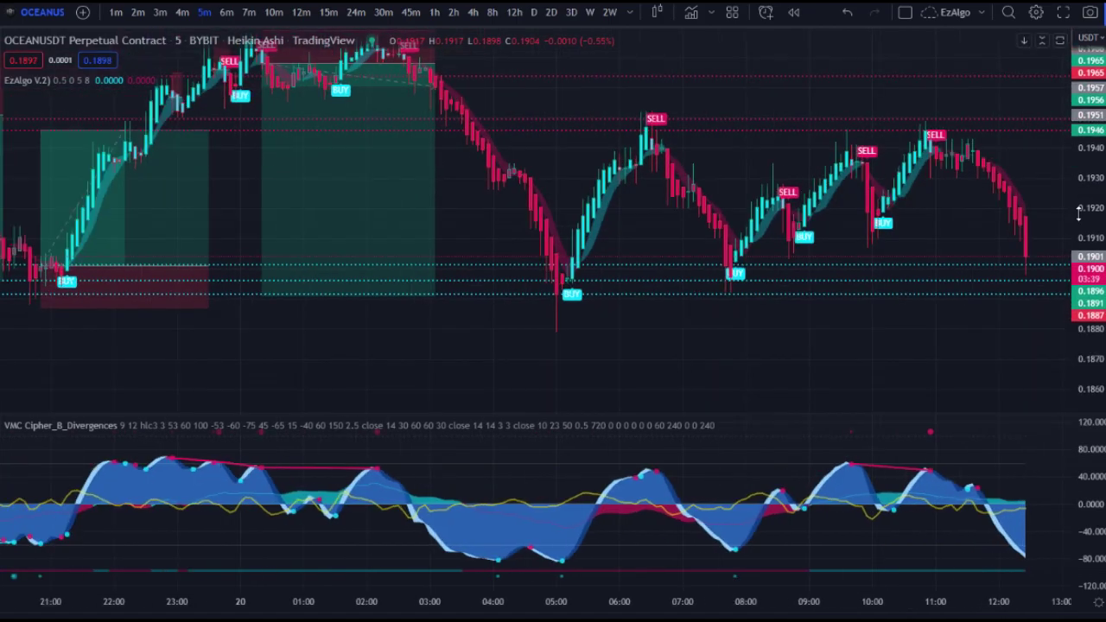
{"action": "left_click_drag", "start_coordinate": [1079, 215], "coordinate": [1082, 176]}
{"action": "left_click_drag", "start_coordinate": [758, 179], "coordinate": [768, 207]}
{"action": "scroll", "coordinate": [771, 213], "scroll_direction": "down", "scroll_amount": 3}
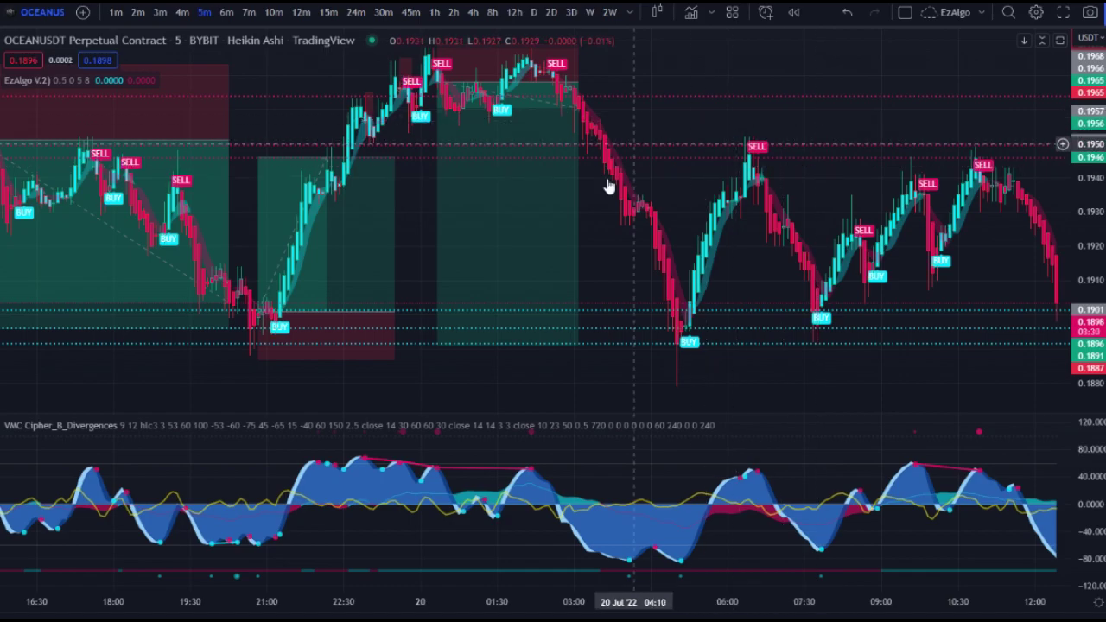
{"action": "scroll", "coordinate": [677, 208], "scroll_direction": "down", "scroll_amount": 2}
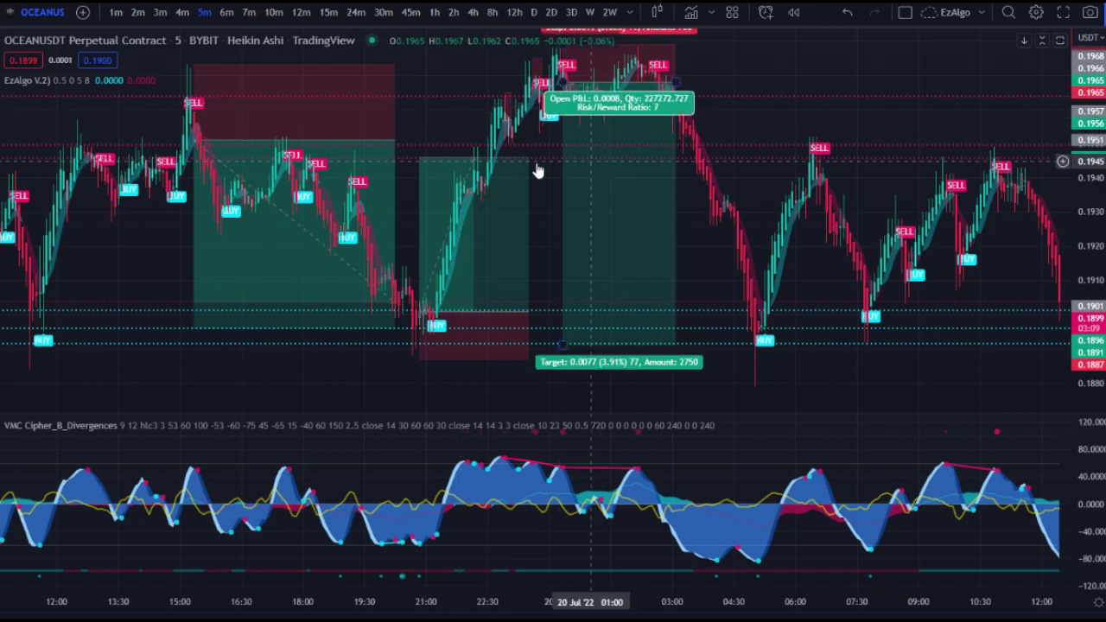
{"action": "scroll", "coordinate": [596, 168], "scroll_direction": "up", "scroll_amount": 2}
{"action": "scroll", "coordinate": [623, 167], "scroll_direction": "down", "scroll_amount": 2}
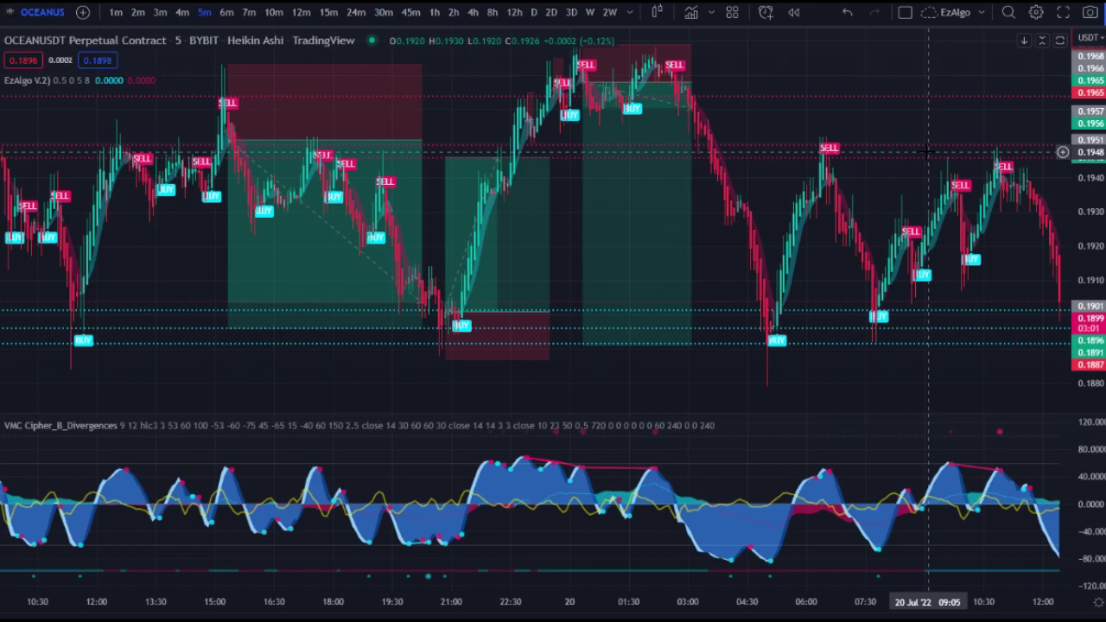
Place a long position at 05:10 on 20 July with entry 0.1898 and stop 0.1890.
{"action": "scroll", "coordinate": [925, 156], "scroll_direction": "up", "scroll_amount": 1}
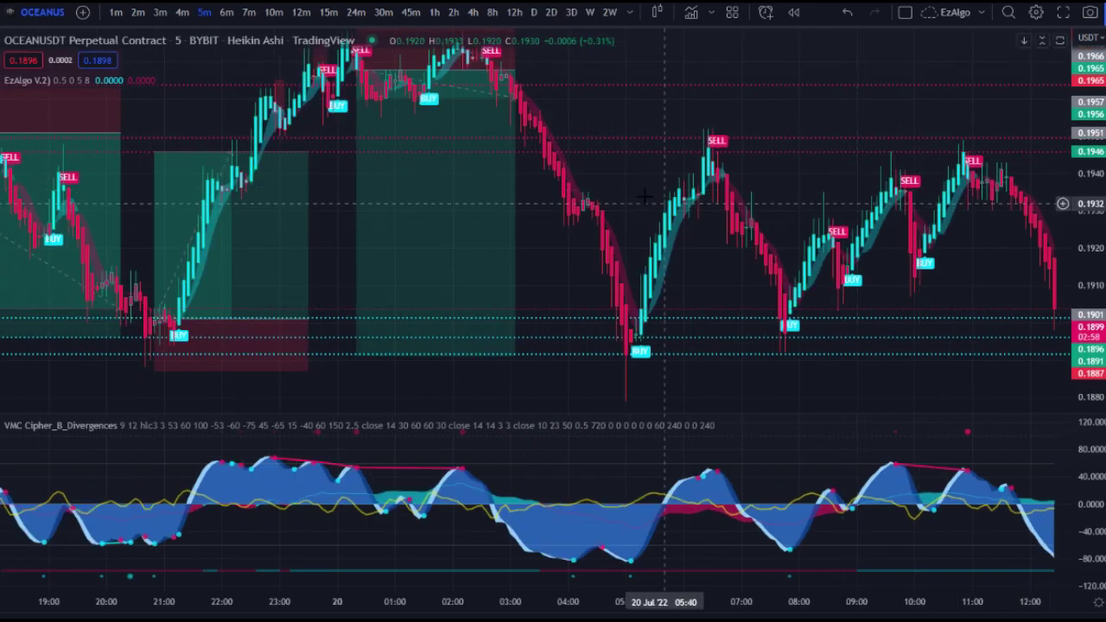
{"action": "scroll", "coordinate": [631, 201], "scroll_direction": "up", "scroll_amount": 2}
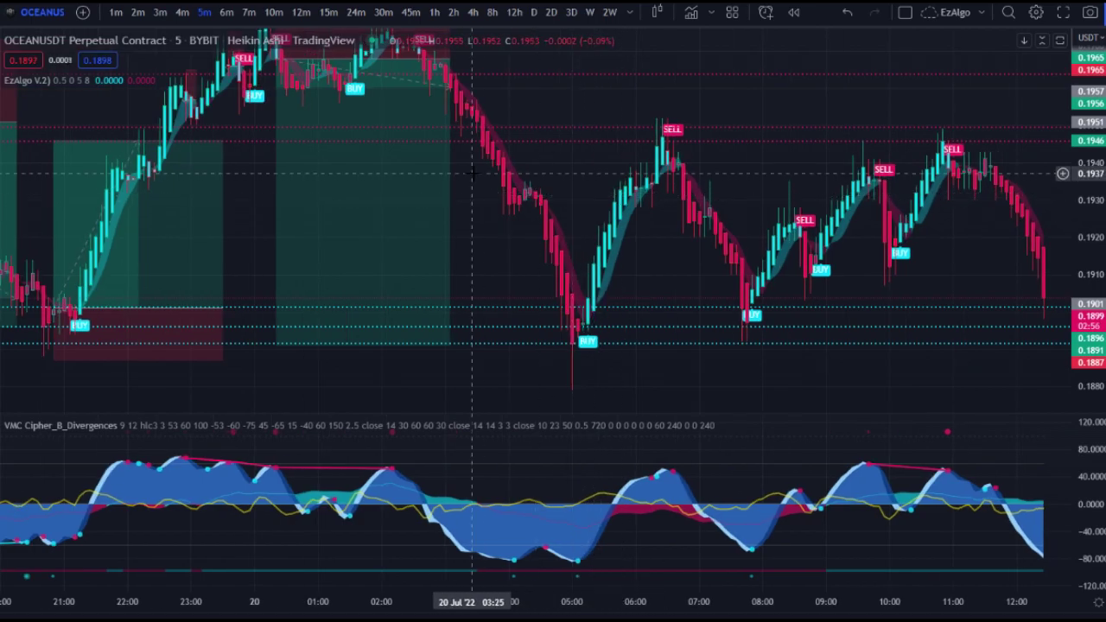
{"action": "mouse_move", "coordinate": [412, 291]}
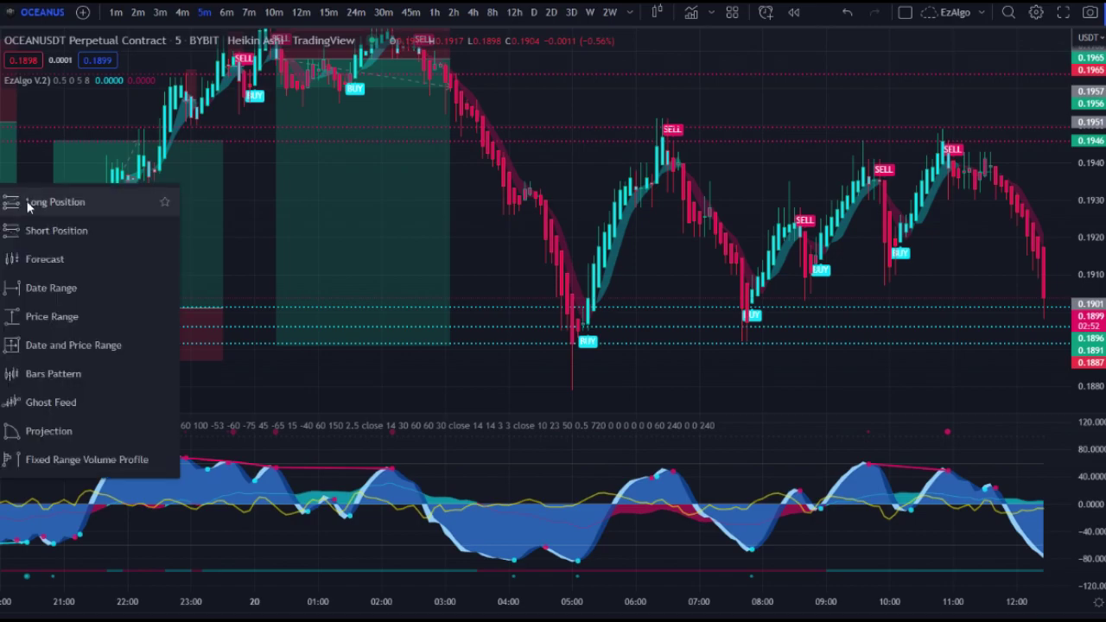
{"action": "left_click", "coordinate": [39, 198]}
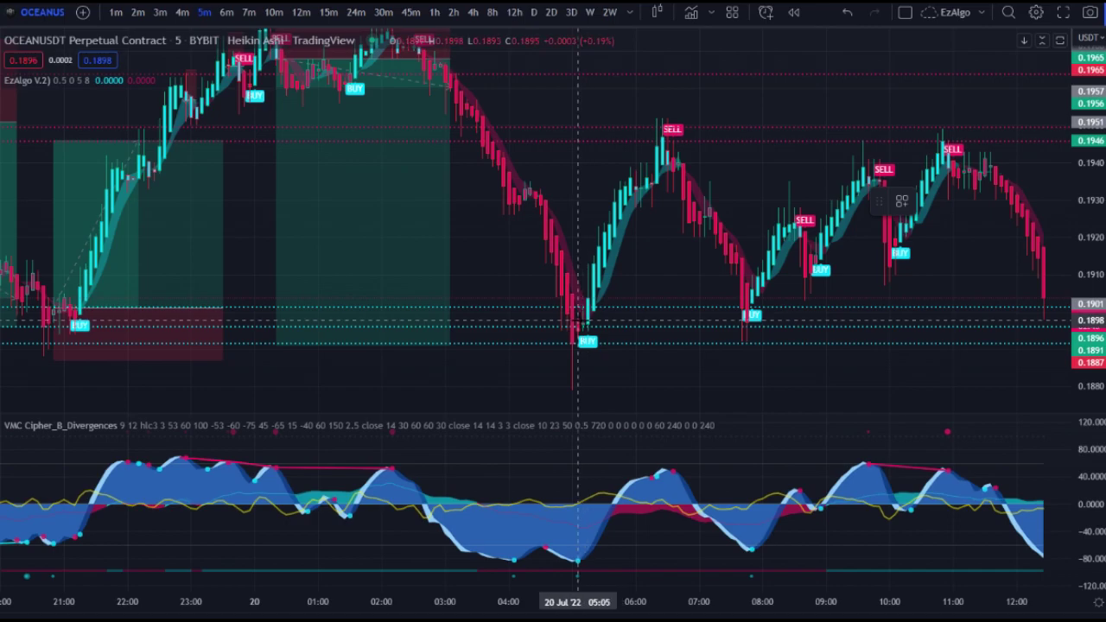
{"action": "left_click", "coordinate": [583, 319]}
{"action": "left_click_drag", "start_coordinate": [583, 394], "coordinate": [536, 339]}
{"action": "left_click", "coordinate": [508, 326]}
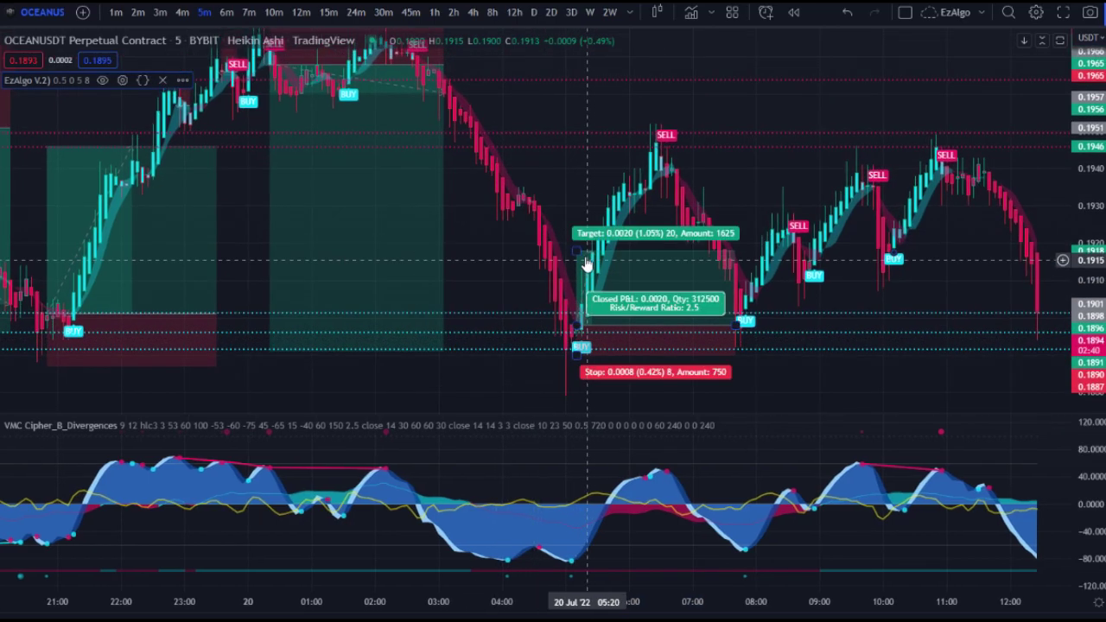
Raise the 05:10 long position's target to the 0.1946 resistance line and narrow the position to end at about 06:20.
{"action": "left_click_drag", "start_coordinate": [578, 251], "coordinate": [580, 150]}
{"action": "scroll", "coordinate": [521, 227], "scroll_direction": "down", "scroll_amount": 3}
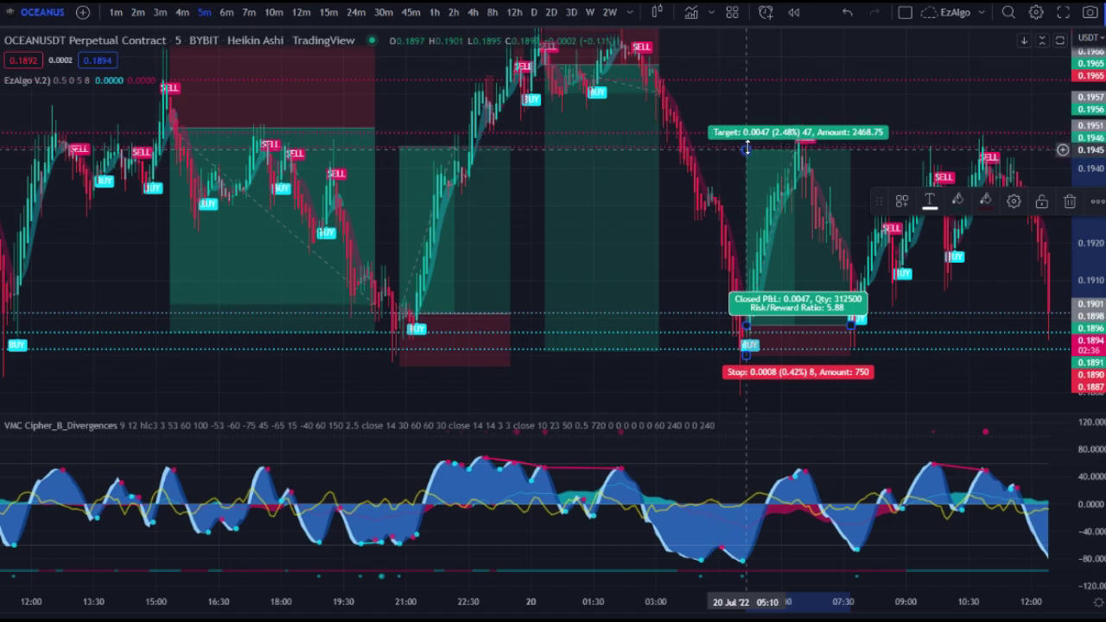
{"action": "left_click_drag", "start_coordinate": [746, 148], "coordinate": [746, 145]}
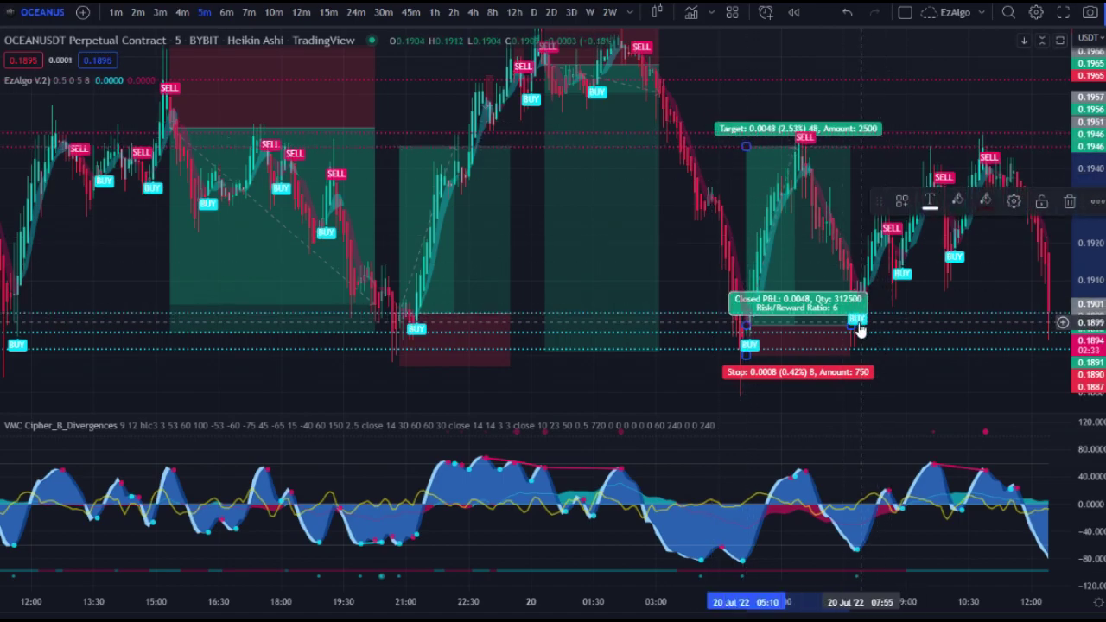
{"action": "left_click_drag", "start_coordinate": [852, 323], "coordinate": [796, 322]}
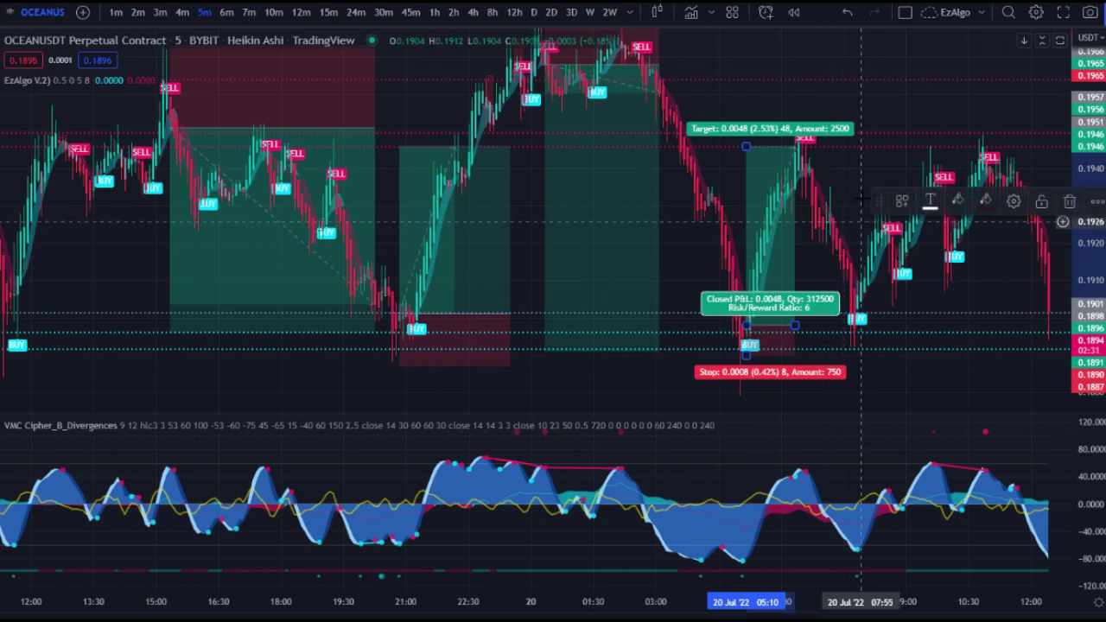
Place a short position at 06:35 on 20 July with entry 0.1937 and stop 0.1953.
{"action": "scroll", "coordinate": [636, 182], "scroll_direction": "up", "scroll_amount": 5}
{"action": "scroll", "coordinate": [636, 182], "scroll_direction": "down", "scroll_amount": 2}
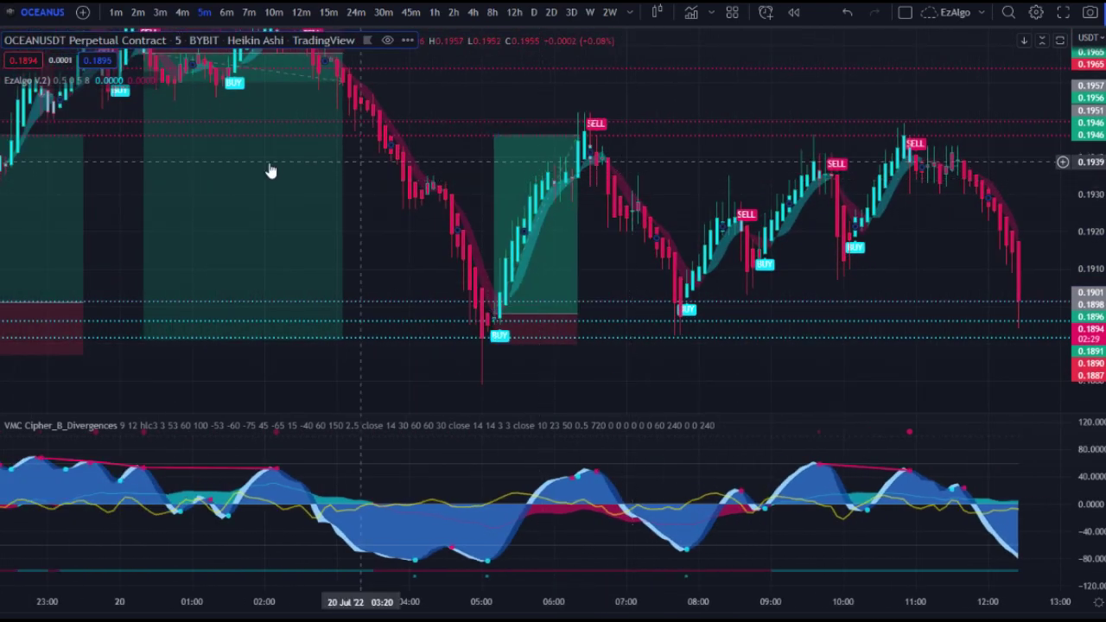
{"action": "left_click", "coordinate": [2, 212]}
{"action": "left_click", "coordinate": [85, 228]}
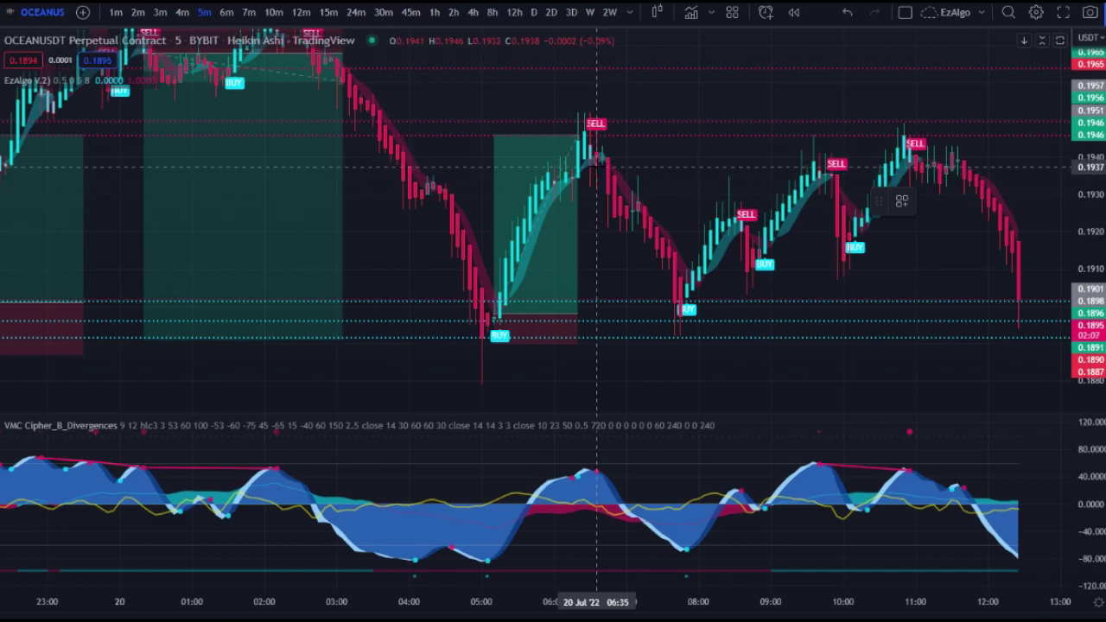
{"action": "left_click", "coordinate": [596, 167]}
{"action": "left_click_drag", "start_coordinate": [596, 95], "coordinate": [597, 112]}
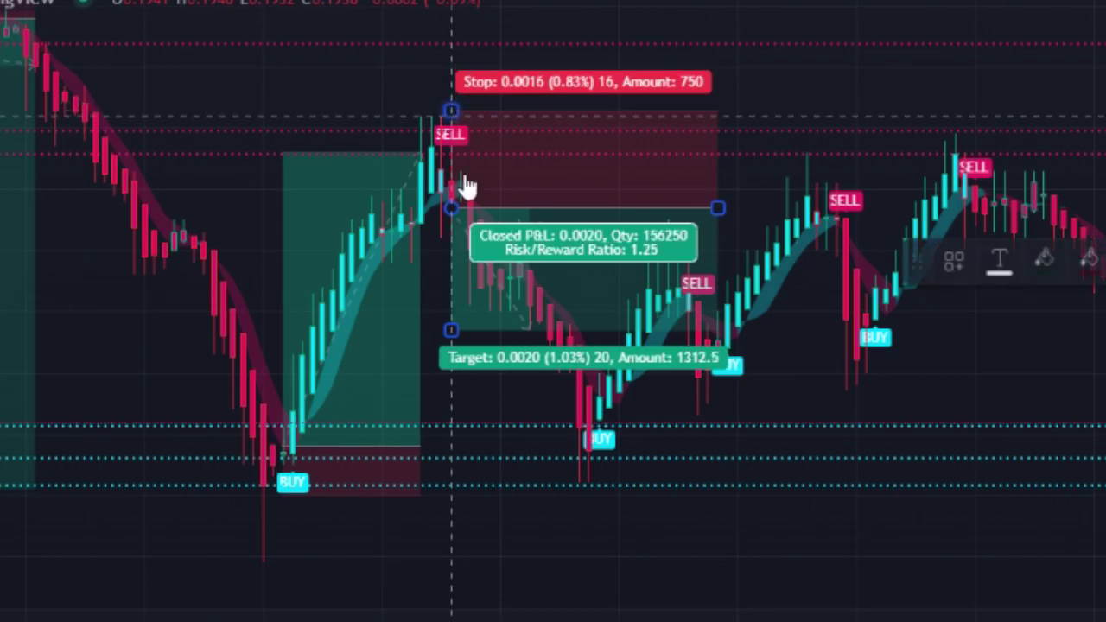
Extend the 06:35 short position's target to the 0.1896 support line and narrow the position to end at about 07:40.
{"action": "left_click_drag", "start_coordinate": [452, 330], "coordinate": [446, 458]}
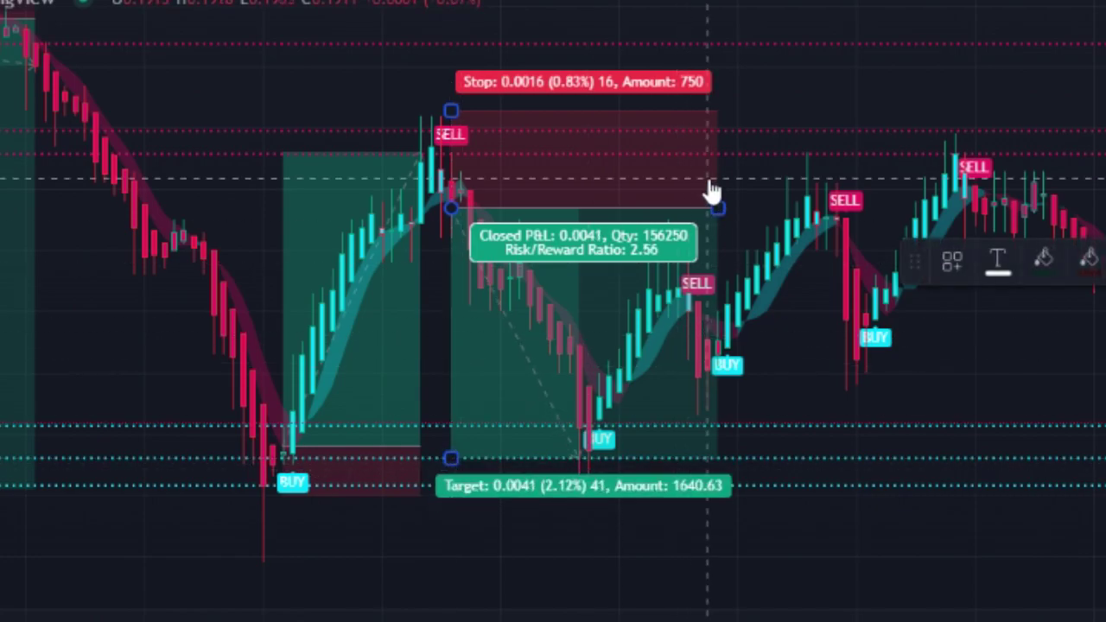
{"action": "left_click_drag", "start_coordinate": [718, 208], "coordinate": [540, 236]}
{"action": "left_click_drag", "start_coordinate": [650, 187], "coordinate": [676, 192]}
{"action": "left_click", "coordinate": [735, 187]}
Place a long position at 07:50 on 20 July with entry 0.1906, stop 0.1891 and target at the 0.1946 resistance line.
{"action": "scroll", "coordinate": [853, 208], "scroll_direction": "down", "scroll_amount": 2}
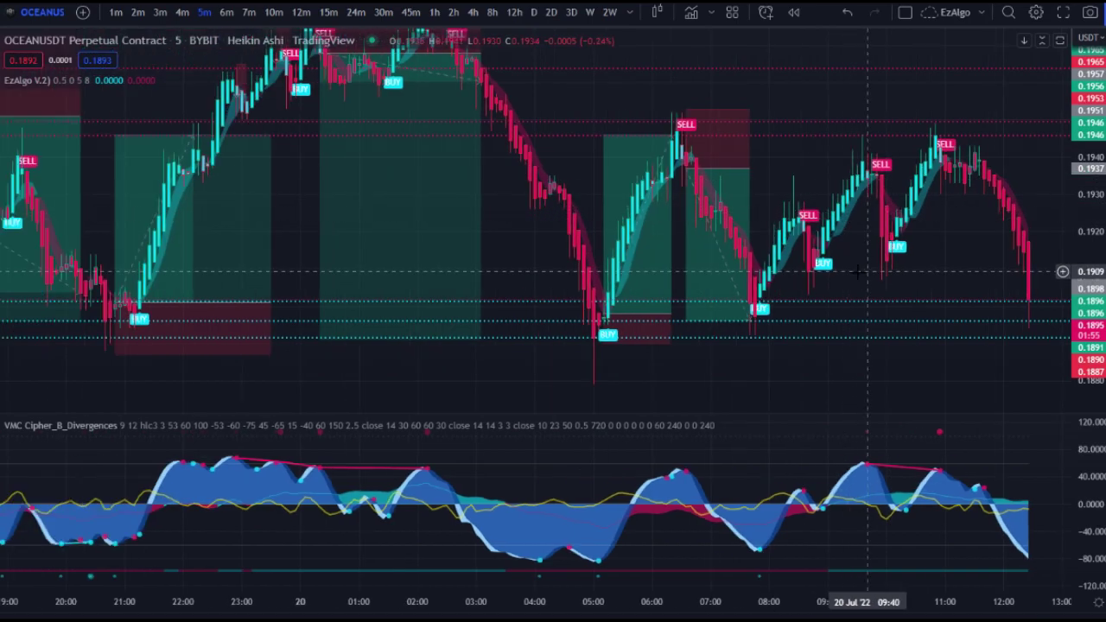
{"action": "left_click_drag", "start_coordinate": [817, 272], "coordinate": [686, 255]}
{"action": "scroll", "coordinate": [687, 253], "scroll_direction": "up", "scroll_amount": 4}
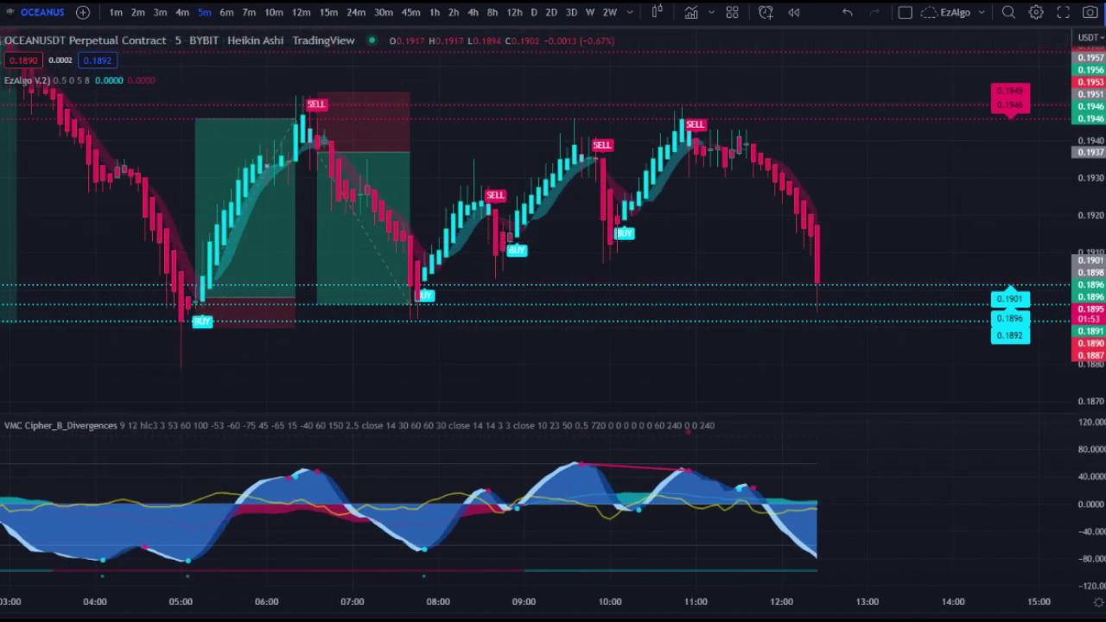
{"action": "left_click", "coordinate": [1, 204]}
{"action": "left_click", "coordinate": [49, 202]}
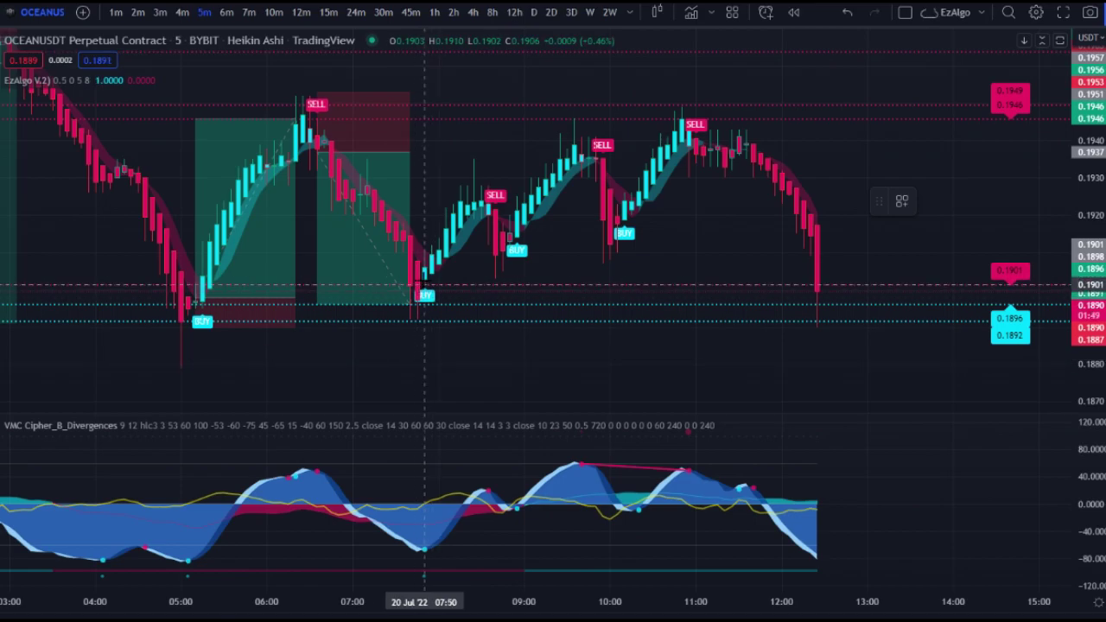
{"action": "left_click", "coordinate": [424, 268]}
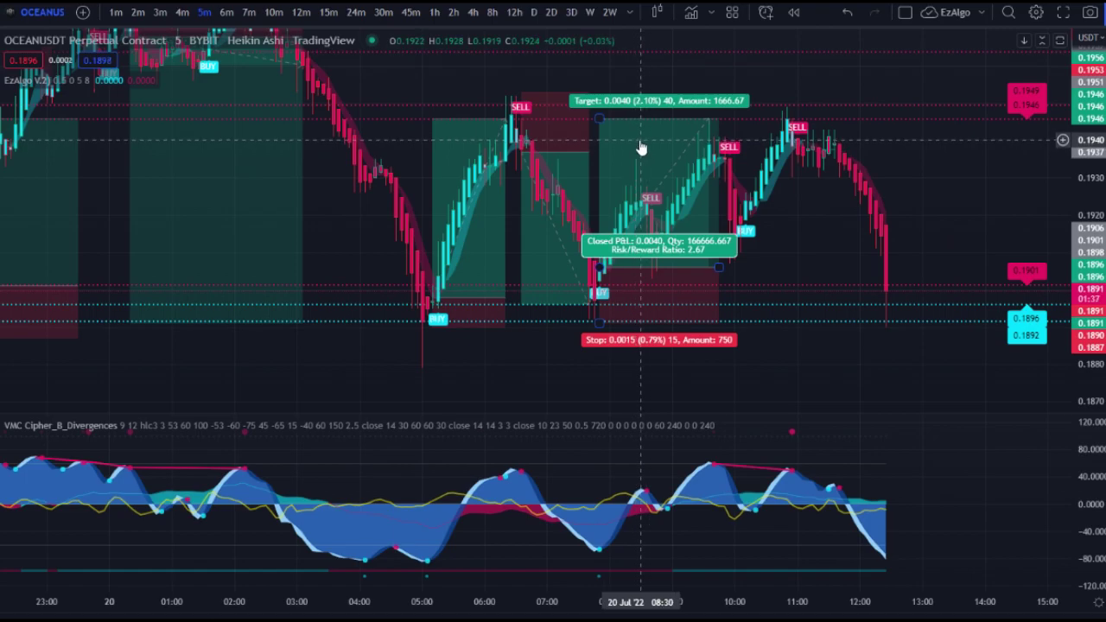
Place a short position at 10:55 on 20 July with entry 0.1939, stop 0.1950 and target 0.1891.
{"action": "scroll", "coordinate": [785, 242], "scroll_direction": "up", "scroll_amount": 3}
{"action": "left_click_drag", "start_coordinate": [710, 186], "coordinate": [668, 176]}
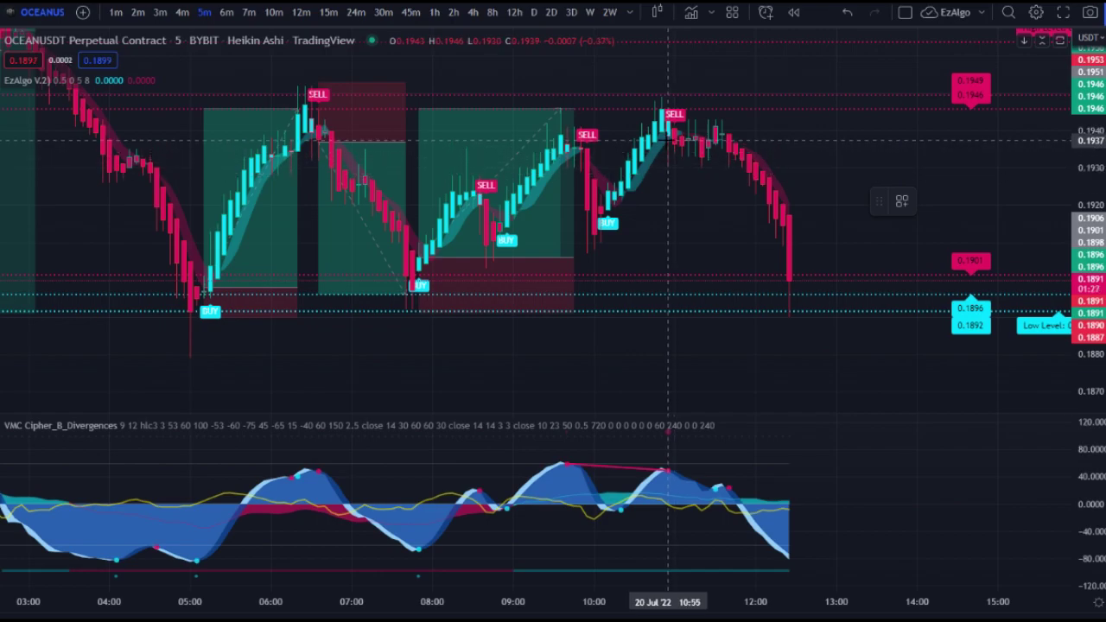
{"action": "left_click", "coordinate": [668, 134]}
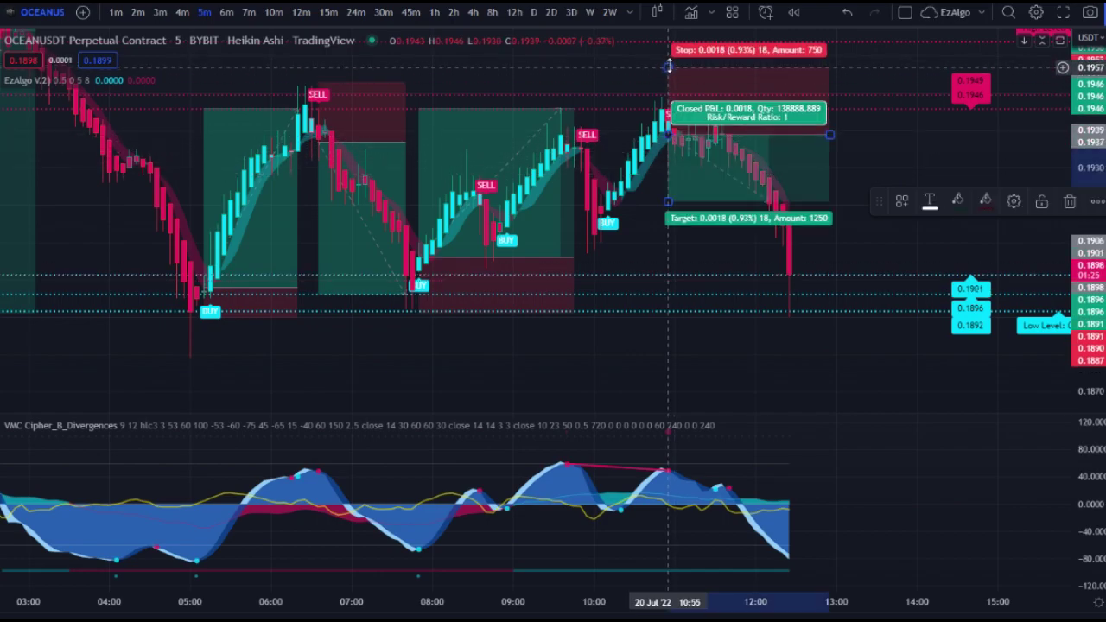
{"action": "left_click_drag", "start_coordinate": [669, 67], "coordinate": [667, 92]}
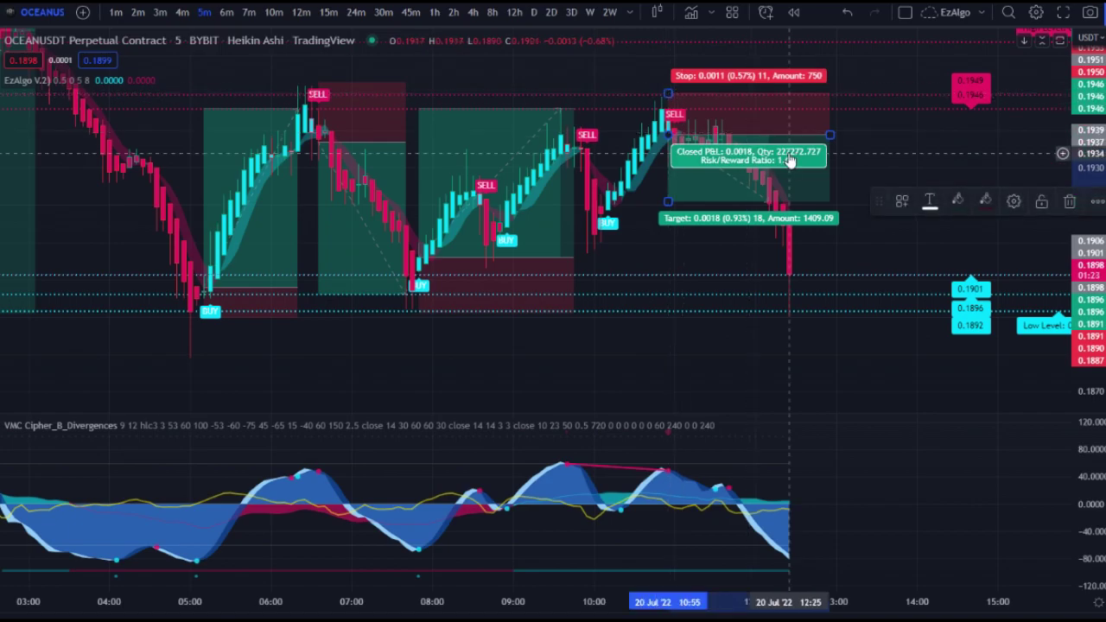
{"action": "left_click_drag", "start_coordinate": [862, 257], "coordinate": [842, 231]}
{"action": "left_click_drag", "start_coordinate": [649, 176], "coordinate": [672, 288]}
{"action": "left_click", "coordinate": [907, 182]}
Examine the full series of long and short positions on 19 and 20 July against the signals and support and resistance lines.
{"action": "scroll", "coordinate": [911, 184], "scroll_direction": "down", "scroll_amount": 3}
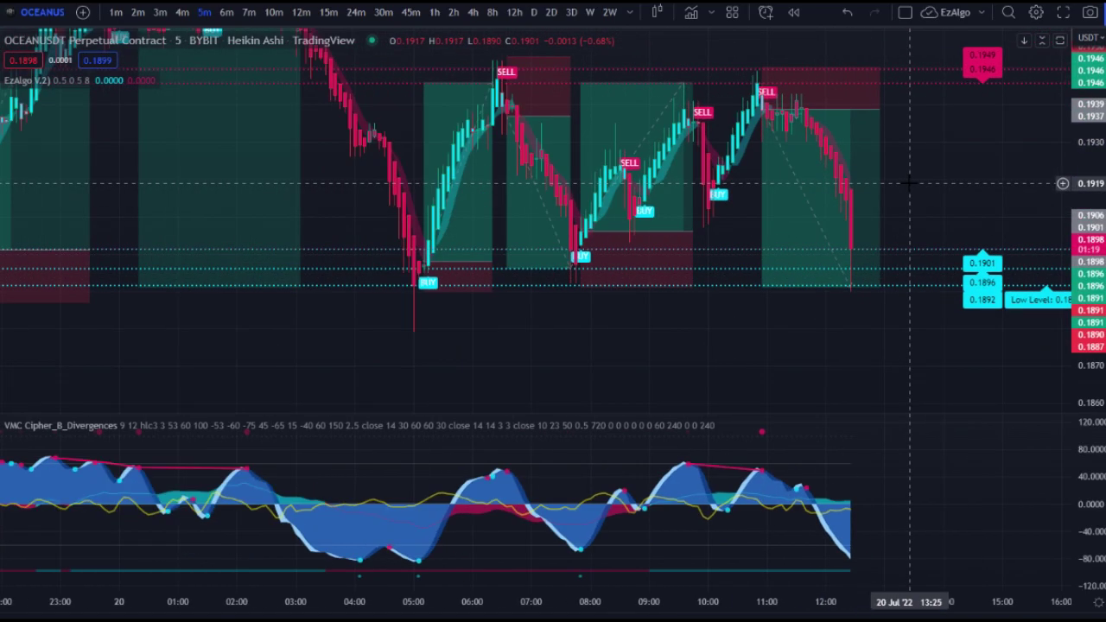
{"action": "mouse_move", "coordinate": [840, 188]}
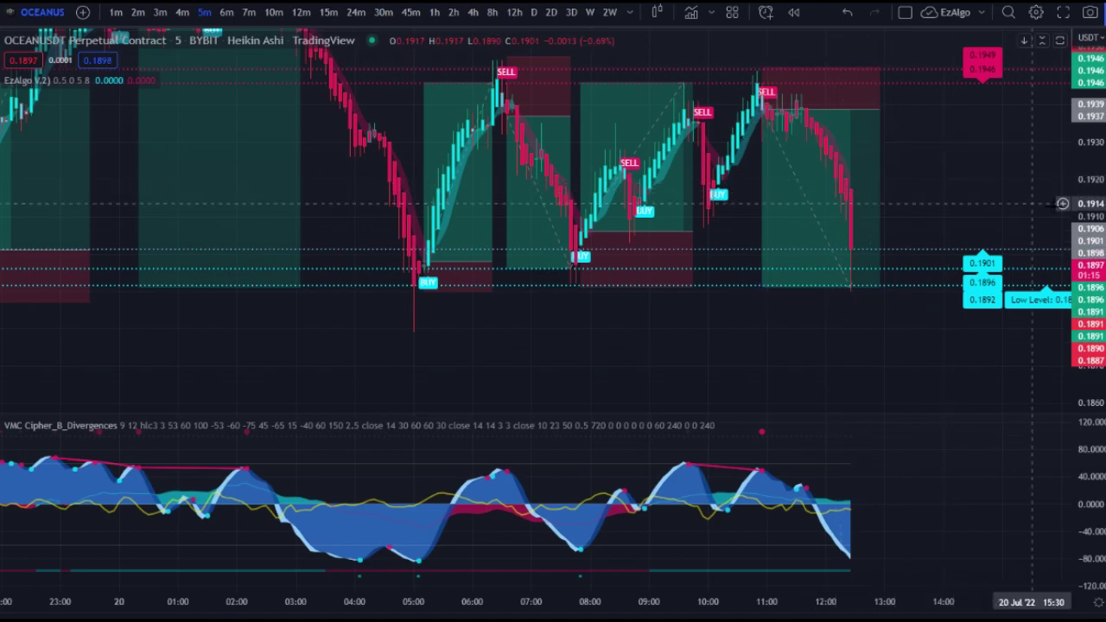
{"action": "scroll", "coordinate": [1009, 198], "scroll_direction": "down", "scroll_amount": 2}
{"action": "left_click_drag", "start_coordinate": [1009, 198], "coordinate": [1021, 262]}
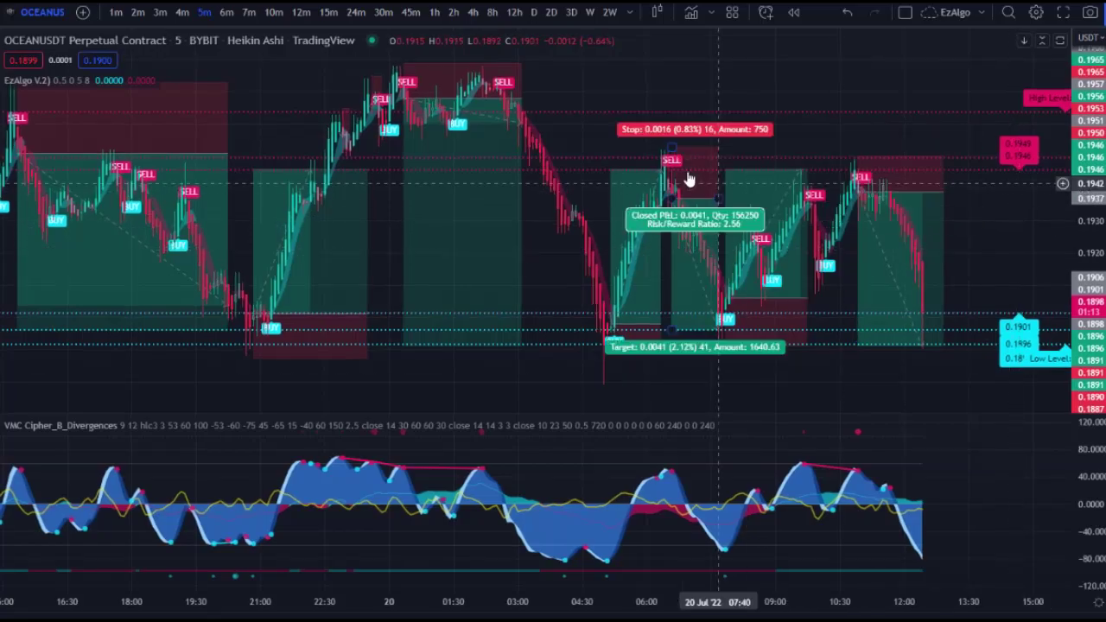
{"action": "scroll", "coordinate": [732, 205], "scroll_direction": "down", "scroll_amount": 2}
{"action": "left_click_drag", "start_coordinate": [707, 116], "coordinate": [768, 108]}
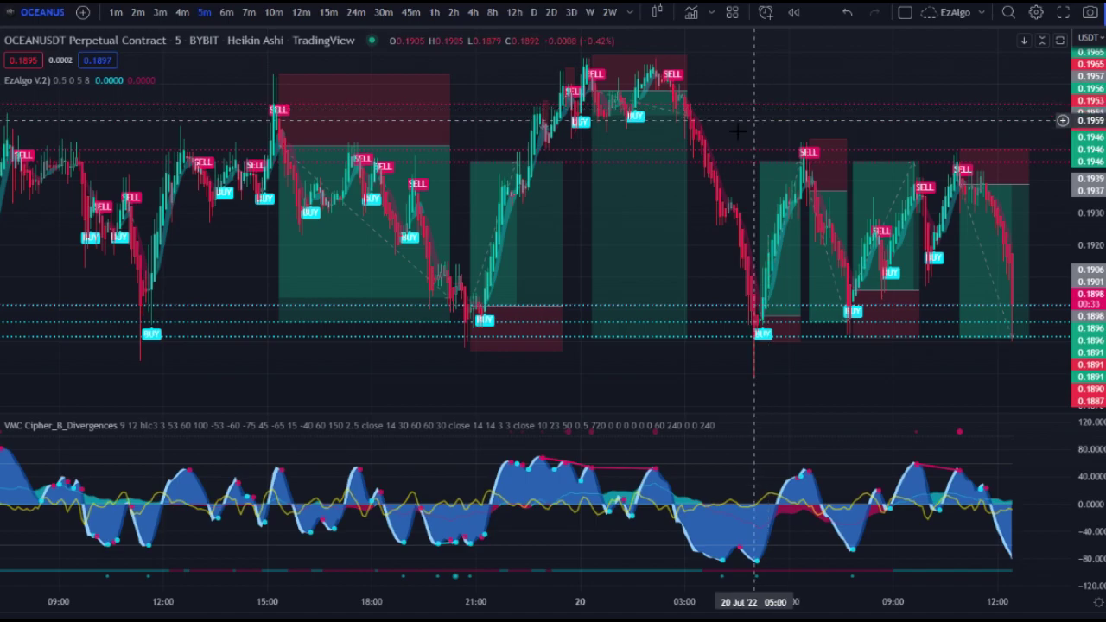
{"action": "scroll", "coordinate": [768, 108], "scroll_direction": "up", "scroll_amount": 3}
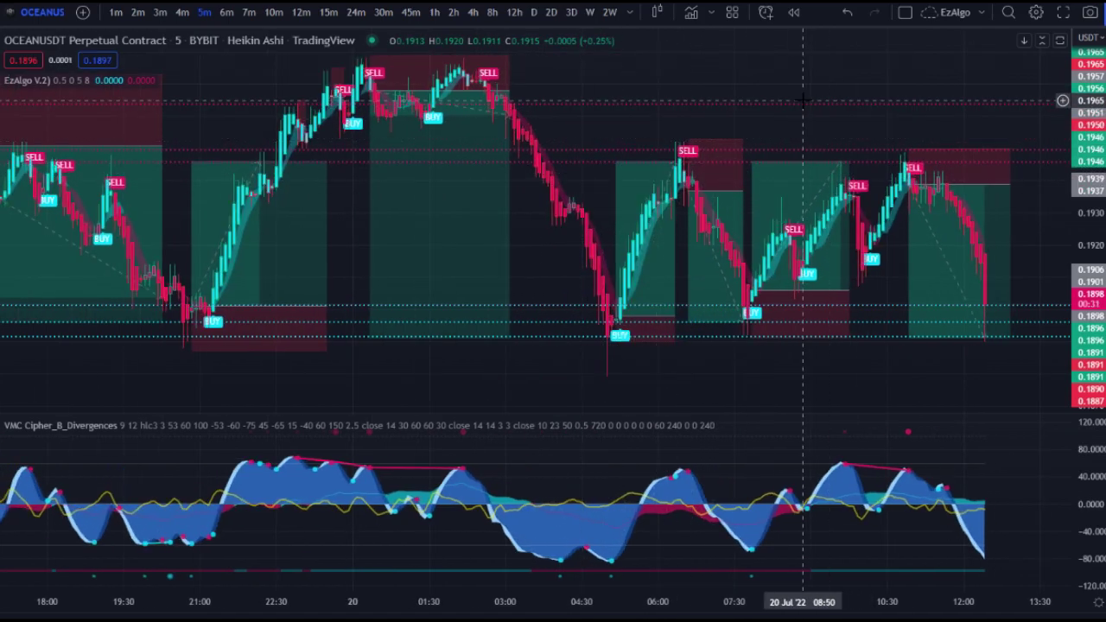
{"action": "scroll", "coordinate": [805, 108], "scroll_direction": "up", "scroll_amount": 2}
{"action": "left_click_drag", "start_coordinate": [1072, 218], "coordinate": [1088, 177]}
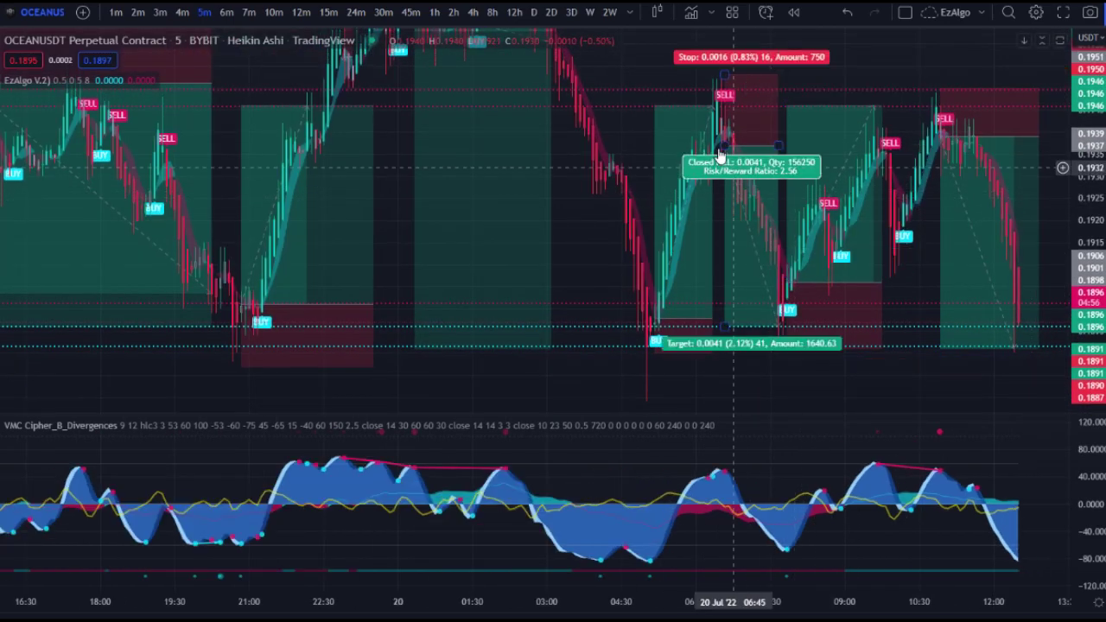
{"action": "scroll", "coordinate": [741, 164], "scroll_direction": "down", "scroll_amount": 3}
{"action": "left_click_drag", "start_coordinate": [1087, 121], "coordinate": [1062, 201]}
{"action": "scroll", "coordinate": [862, 185], "scroll_direction": "down", "scroll_amount": 1}
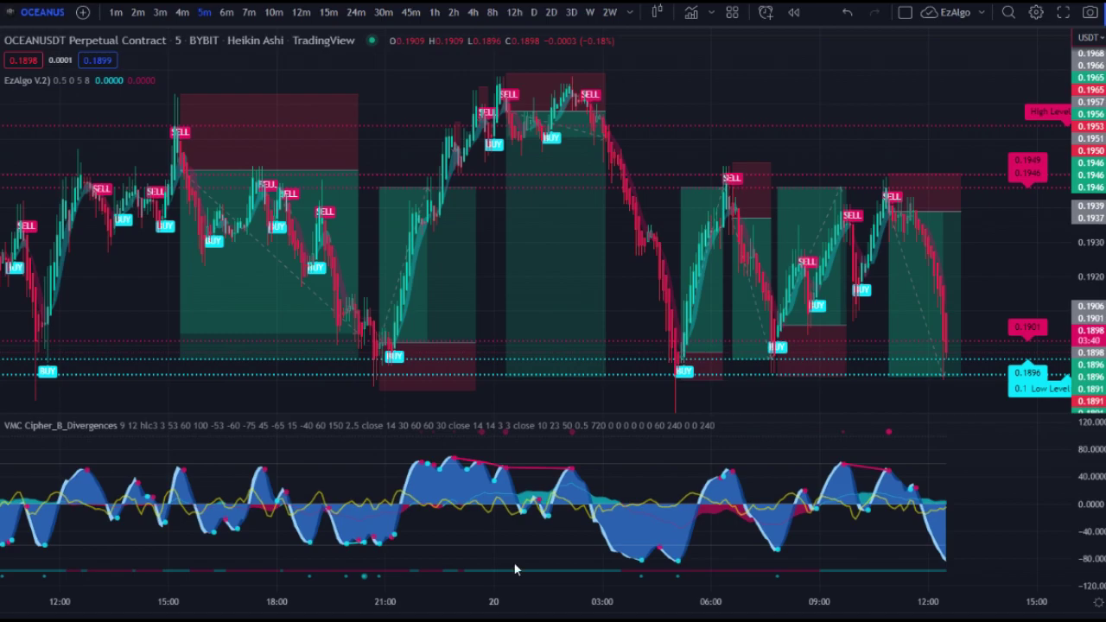
Review the EzAlgo V.2 input settings for signals, trend ribbon and support and resistance without changing them.
{"action": "left_click", "coordinate": [122, 80]}
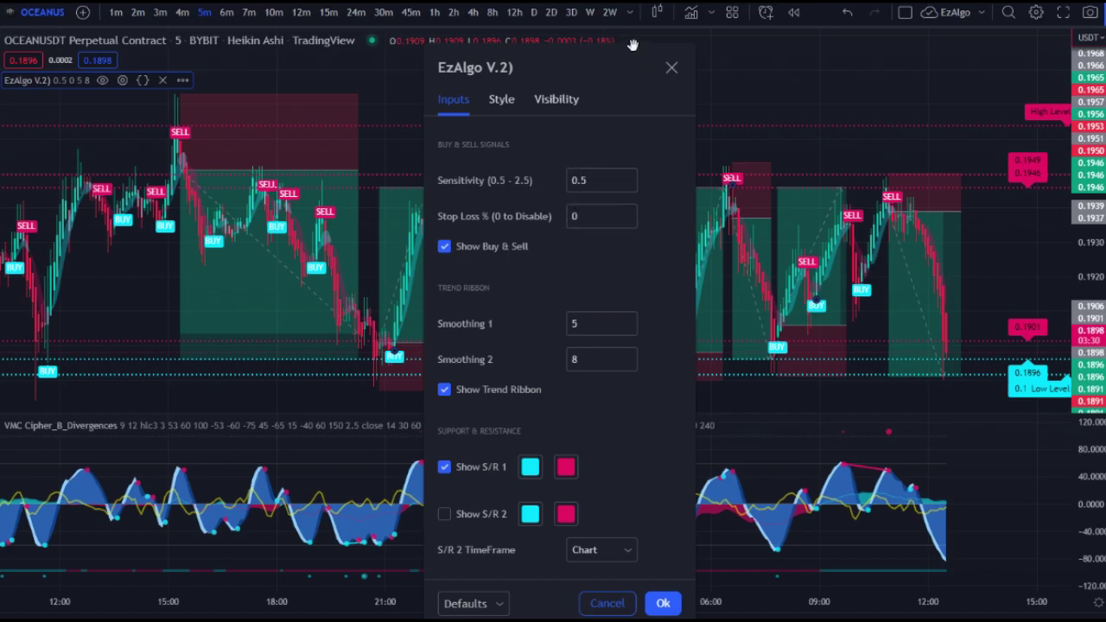
{"action": "left_click", "coordinate": [672, 69]}
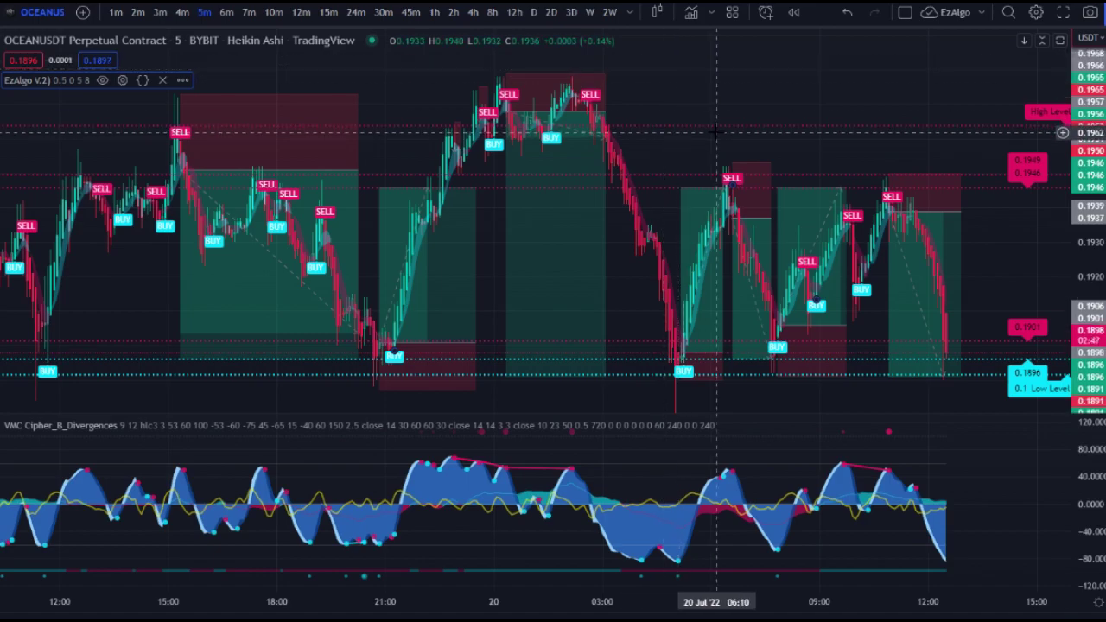
Look back through the earlier price history from 16 to 19 July to inspect the older buy and sell signals.
{"action": "scroll", "coordinate": [668, 136], "scroll_direction": "down", "scroll_amount": 4}
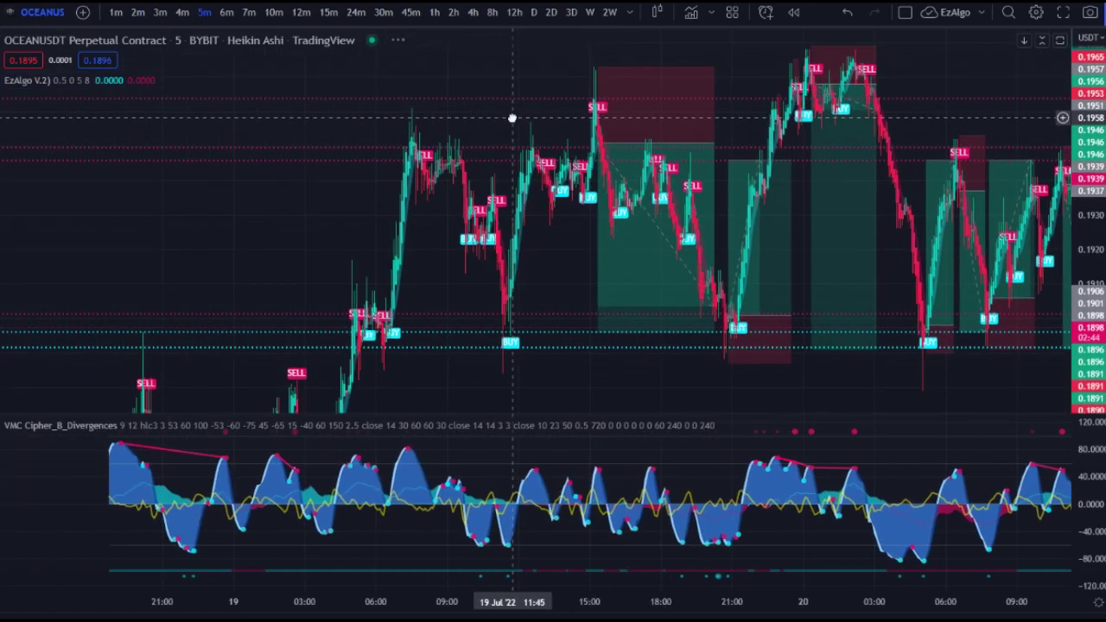
{"action": "scroll", "coordinate": [543, 318], "scroll_direction": "up", "scroll_amount": 2}
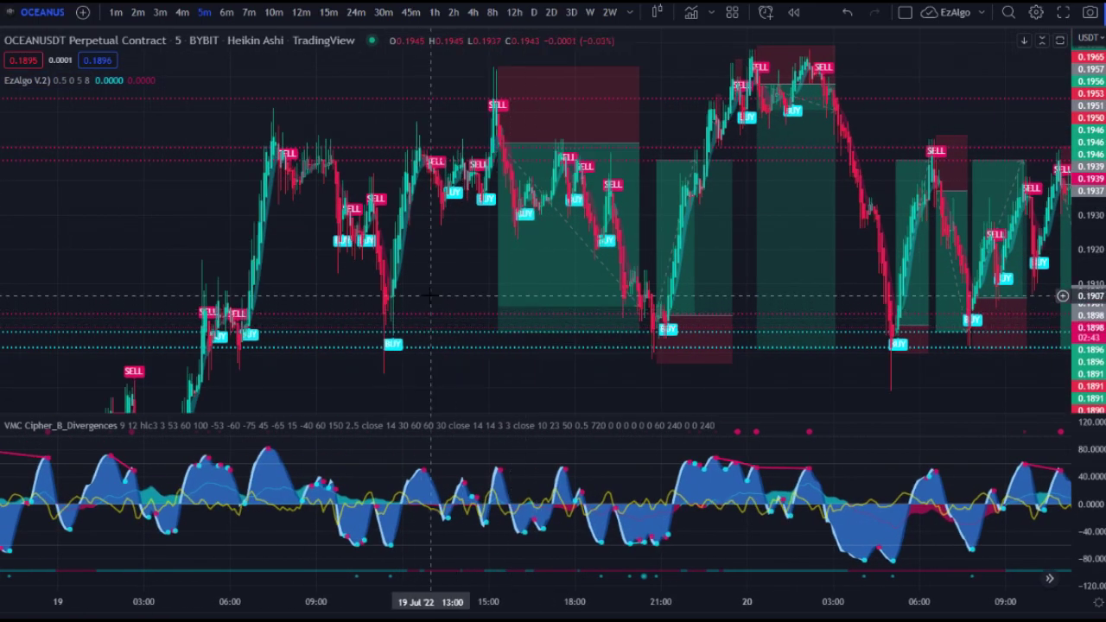
{"action": "left_click_drag", "start_coordinate": [431, 295], "coordinate": [656, 183]}
{"action": "left_click_drag", "start_coordinate": [337, 277], "coordinate": [565, 103]}
{"action": "left_click_drag", "start_coordinate": [298, 178], "coordinate": [699, 61]}
{"action": "left_click_drag", "start_coordinate": [427, 131], "coordinate": [711, 285]}
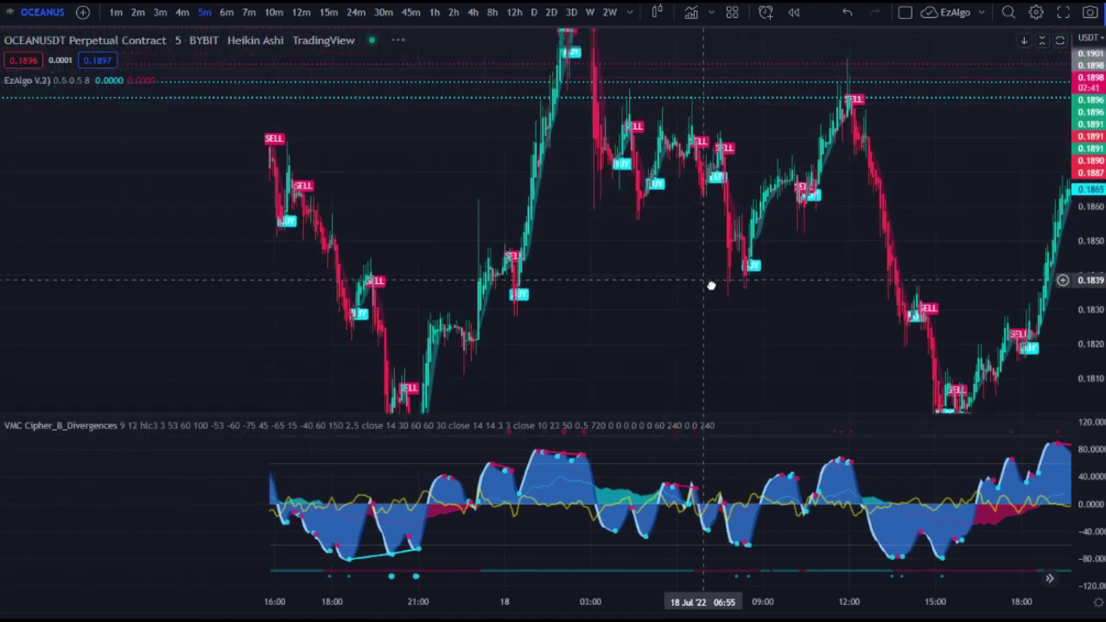
{"action": "left_click_drag", "start_coordinate": [518, 178], "coordinate": [721, 132]}
{"action": "left_click_drag", "start_coordinate": [353, 192], "coordinate": [692, 77]}
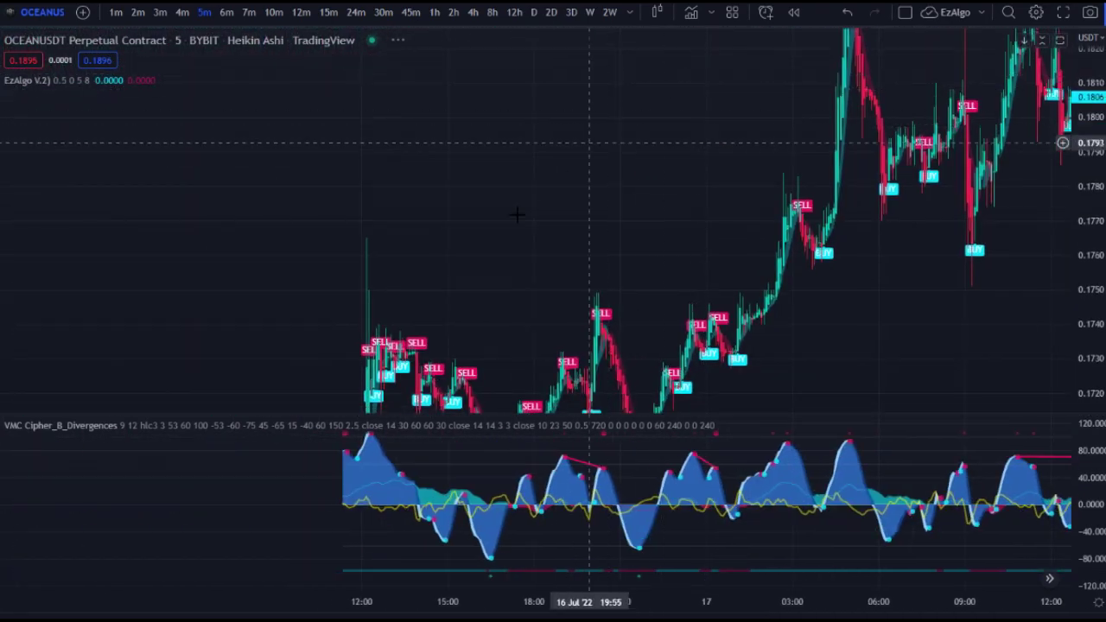
{"action": "left_click_drag", "start_coordinate": [510, 215], "coordinate": [719, 78]}
{"action": "left_click_drag", "start_coordinate": [598, 121], "coordinate": [314, 228]}
{"action": "left_click_drag", "start_coordinate": [664, 200], "coordinate": [363, 269]}
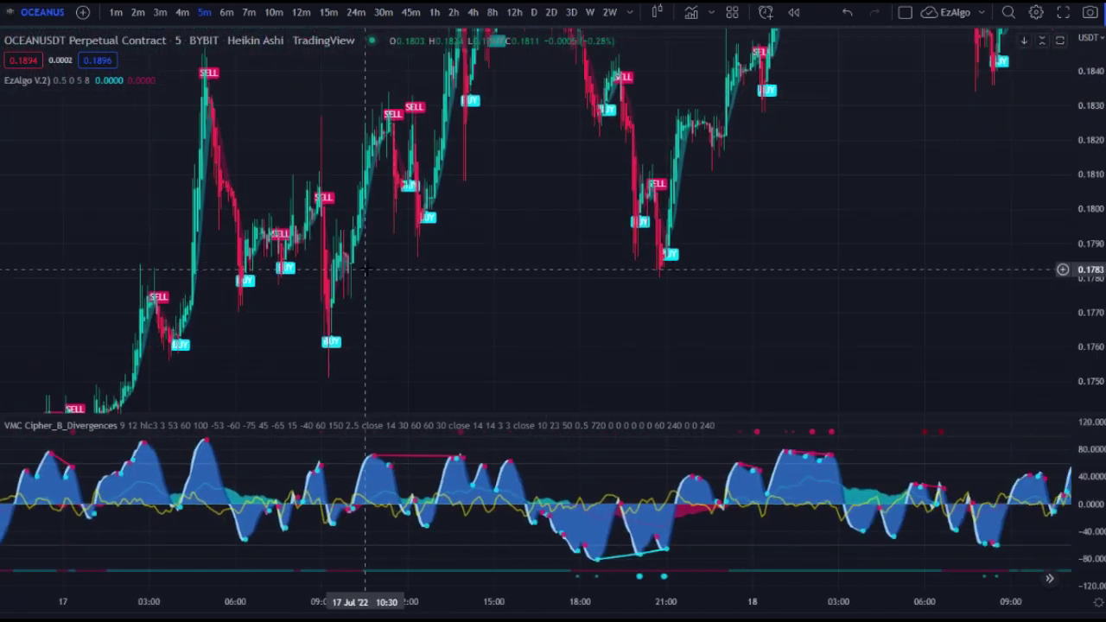
{"action": "left_click_drag", "start_coordinate": [602, 186], "coordinate": [274, 237]}
{"action": "left_click_drag", "start_coordinate": [446, 198], "coordinate": [236, 195]}
Return to the placed 19 and 20 July positions and inspect them alongside the labelled high and low levels.
{"action": "scroll", "coordinate": [769, 128], "scroll_direction": "up", "scroll_amount": 3}
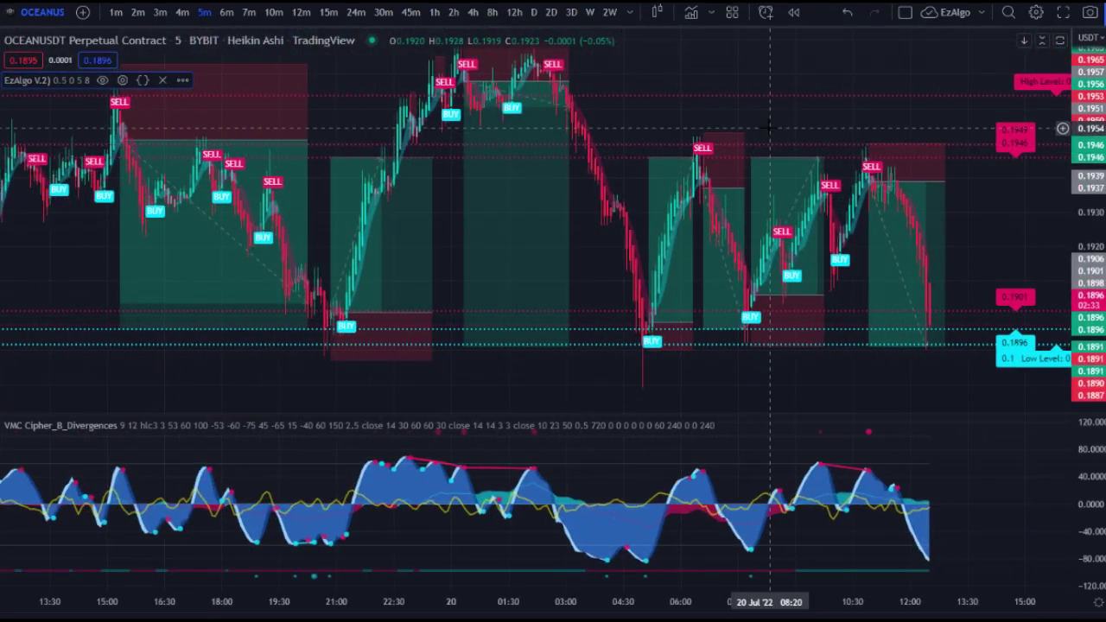
{"action": "left_click_drag", "start_coordinate": [725, 109], "coordinate": [637, 106]}
{"action": "scroll", "coordinate": [743, 94], "scroll_direction": "down", "scroll_amount": 3}
{"action": "left_click_drag", "start_coordinate": [812, 80], "coordinate": [753, 104]}
{"action": "scroll", "coordinate": [764, 84], "scroll_direction": "up", "scroll_amount": 2}
{"action": "left_click_drag", "start_coordinate": [1097, 275], "coordinate": [1085, 247]}
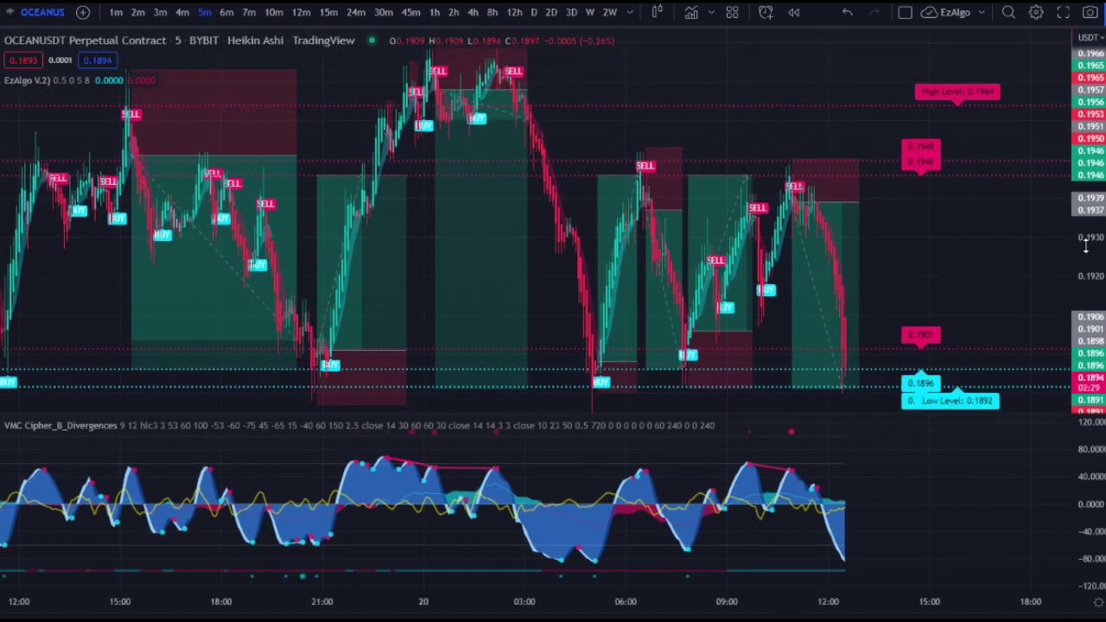
{"action": "scroll", "coordinate": [919, 138], "scroll_direction": "down", "scroll_amount": 2}
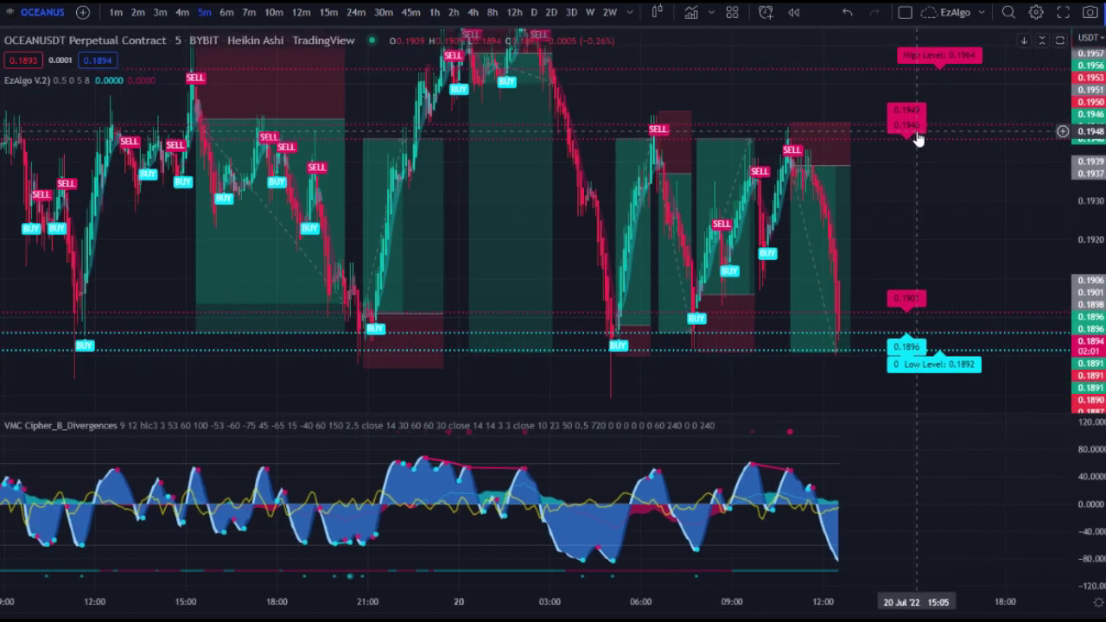